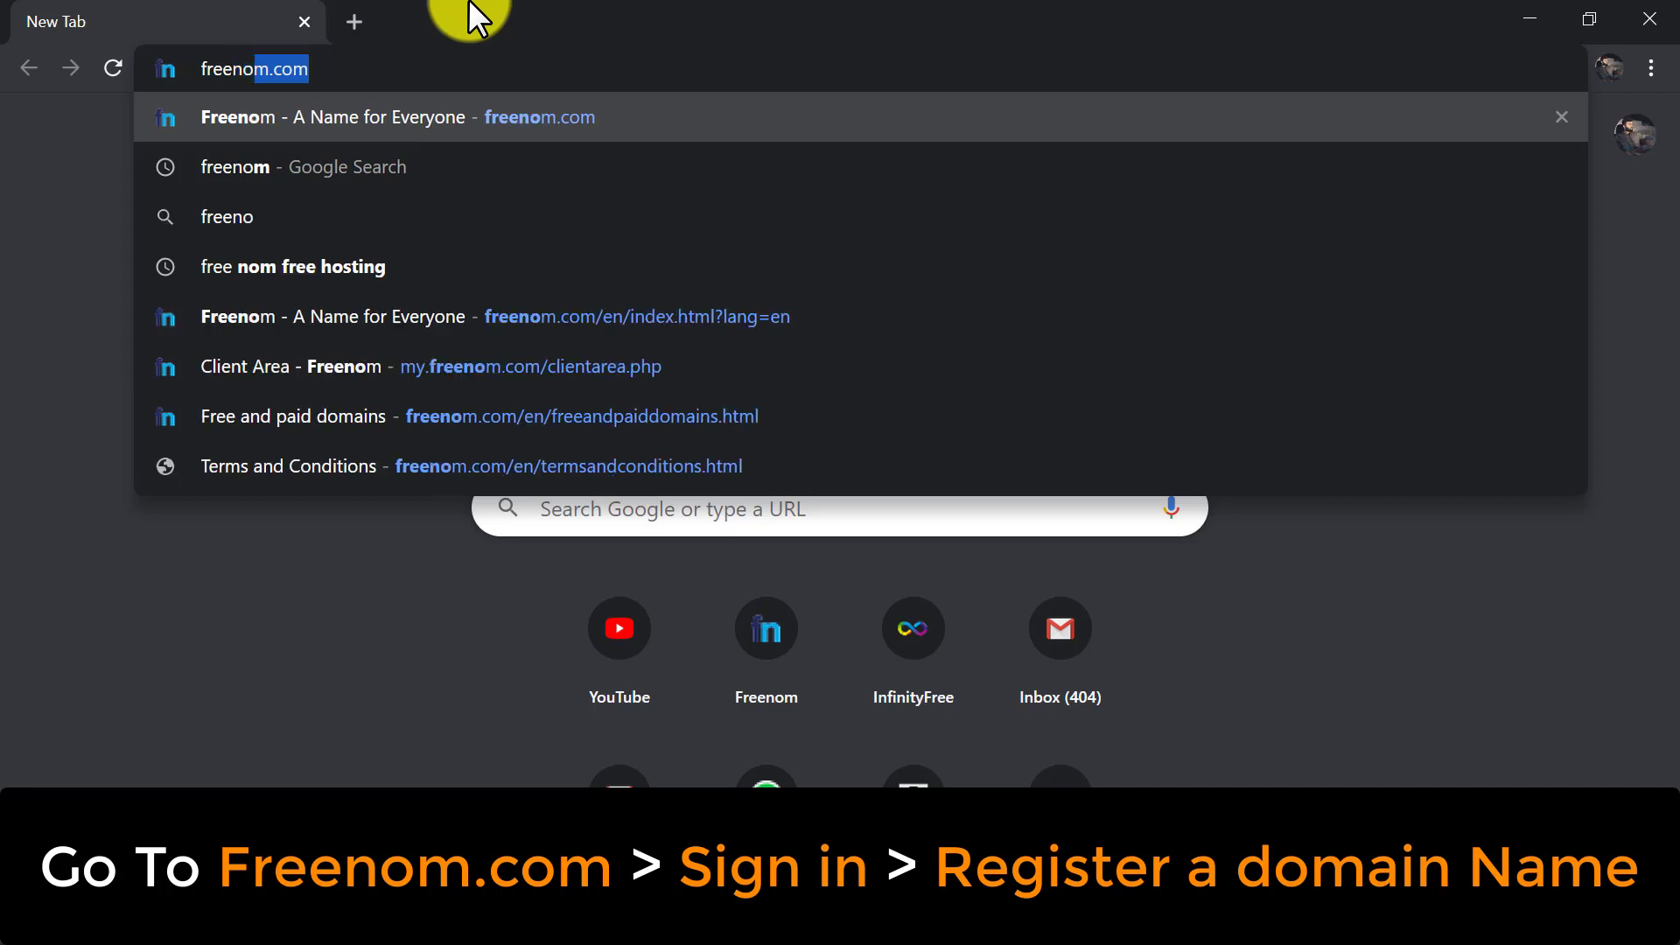
Sign in to Freenom from its home page using the Google social sign-in account.
key("Return")
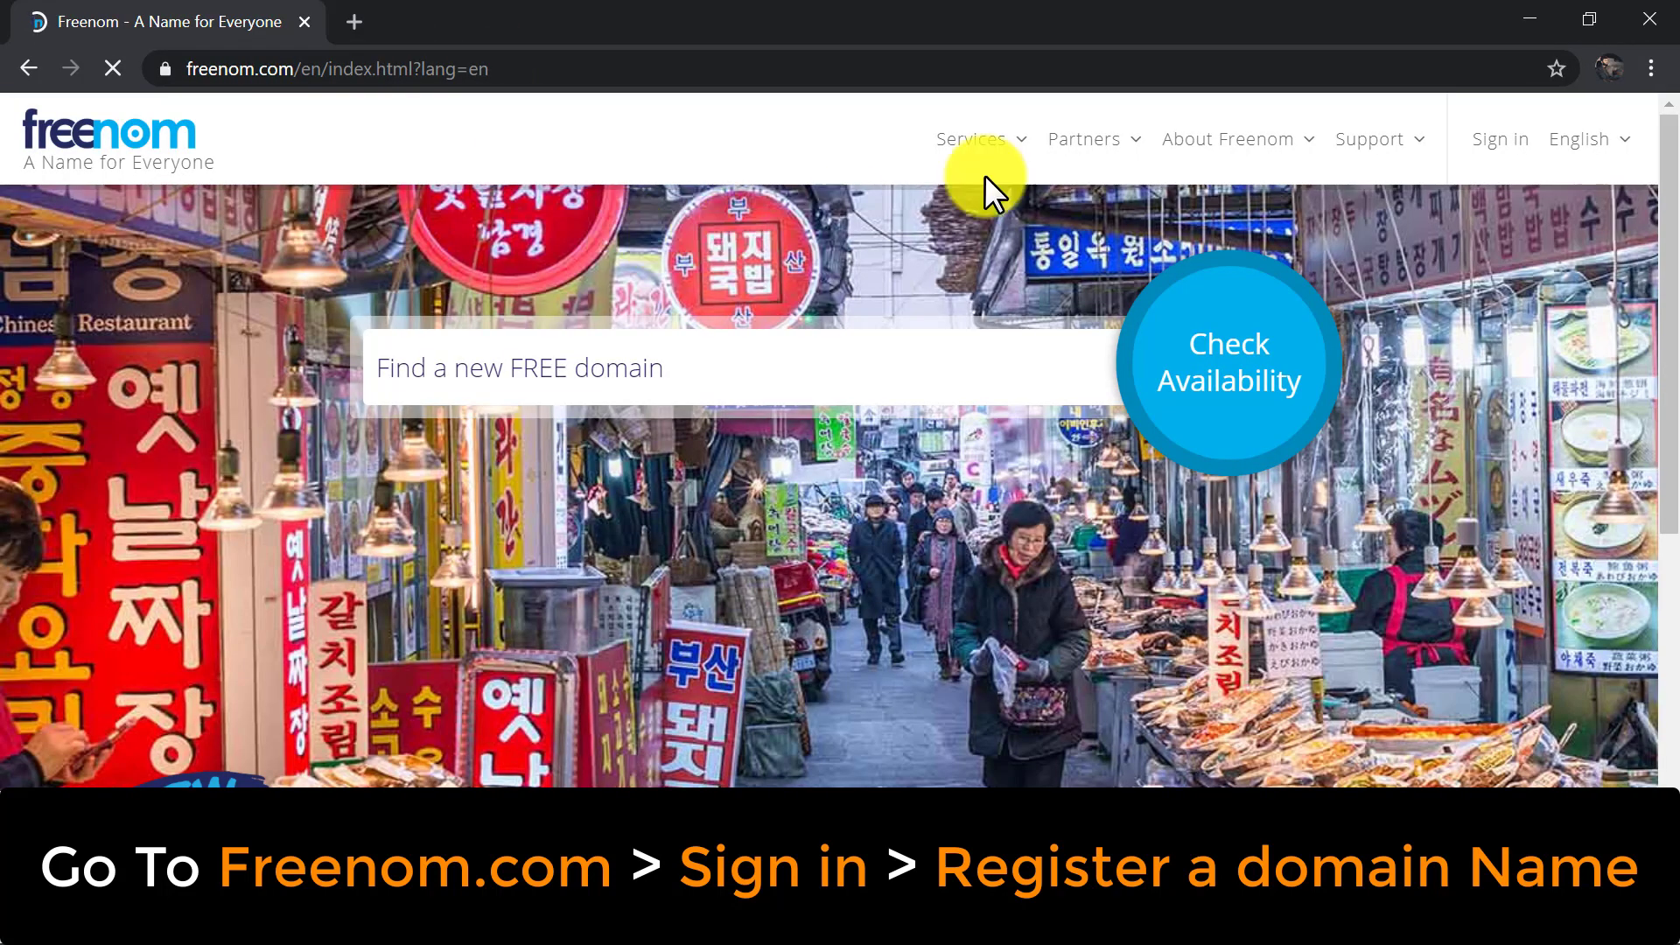
left_click(1498, 139)
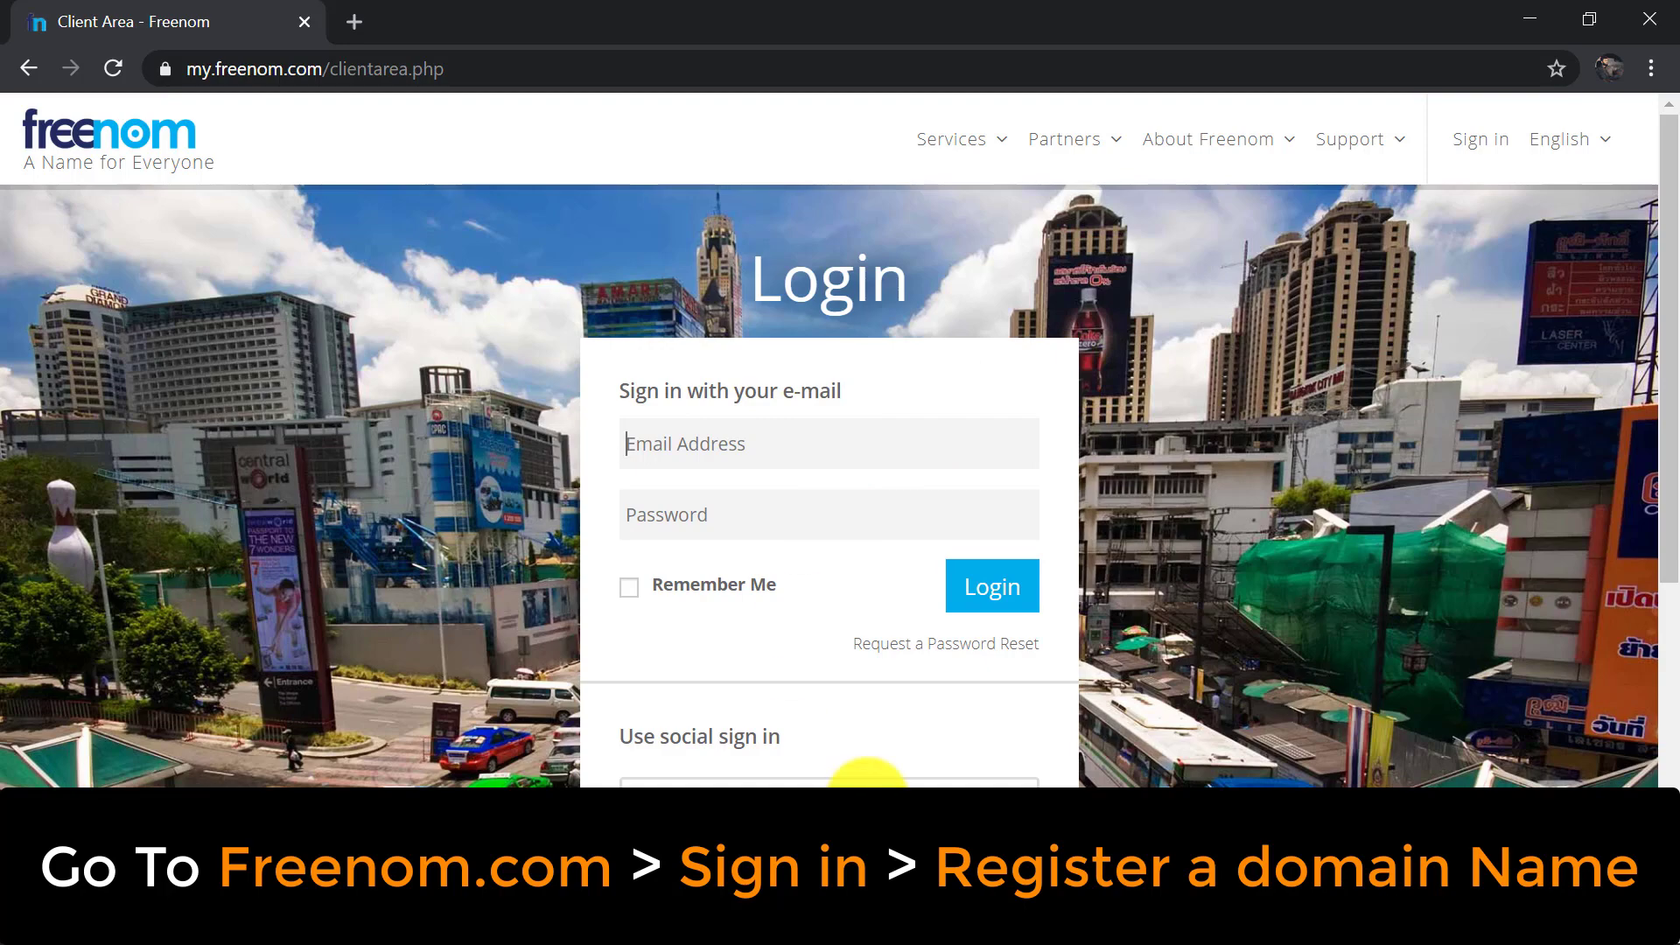
left_click(866, 782)
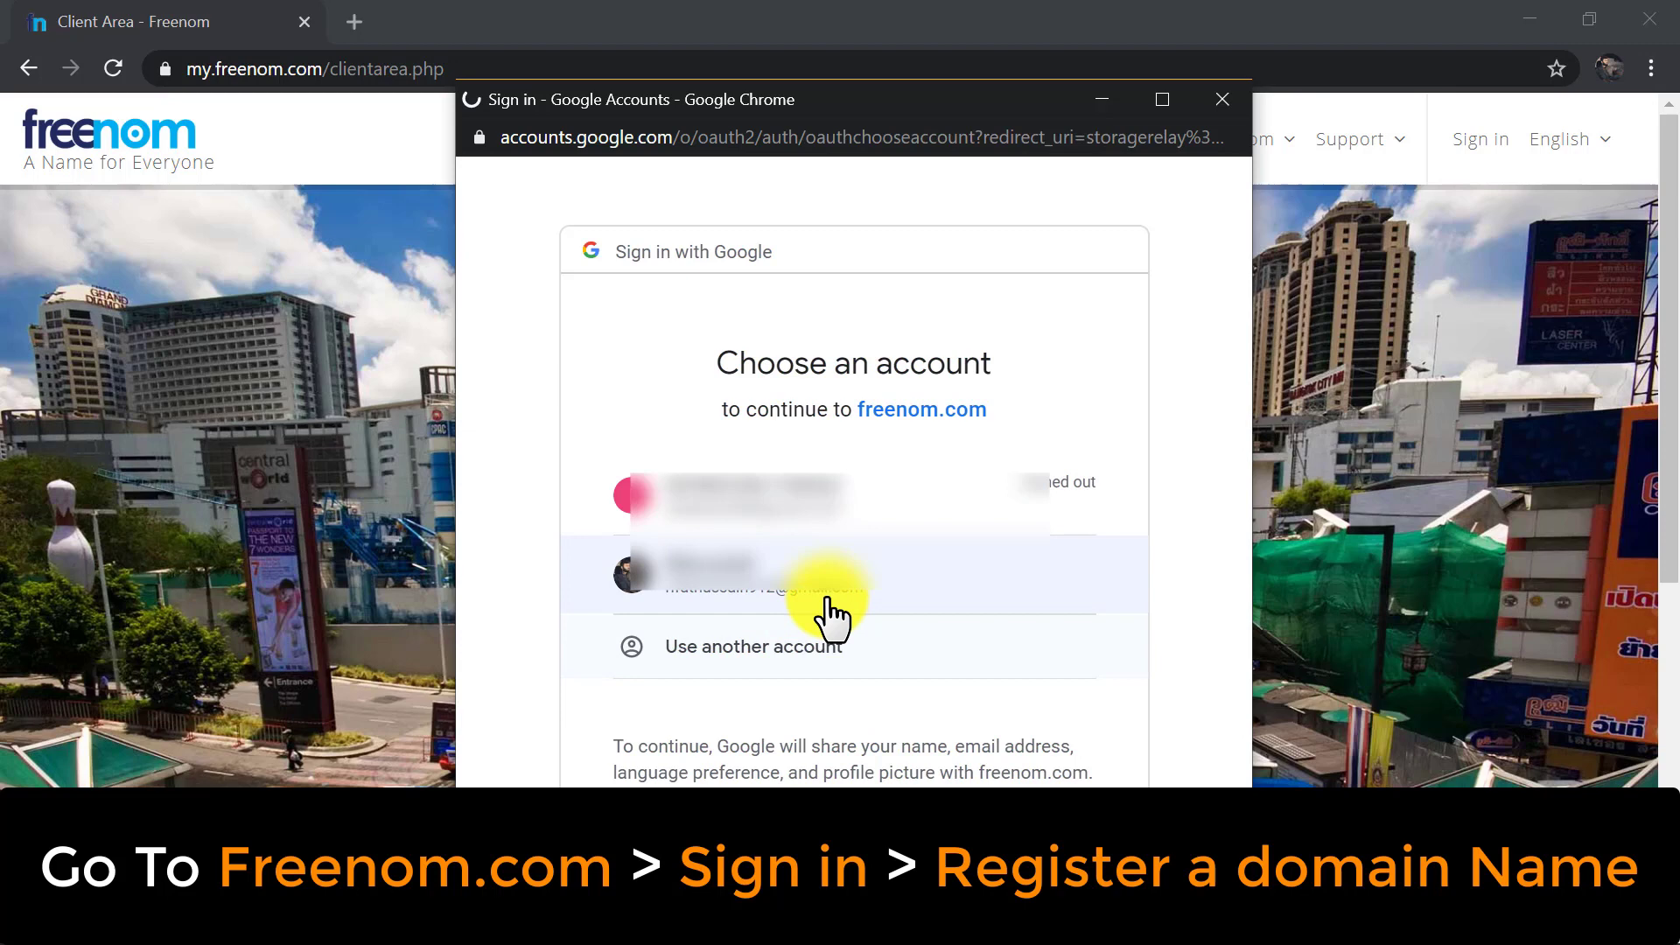
left_click(828, 600)
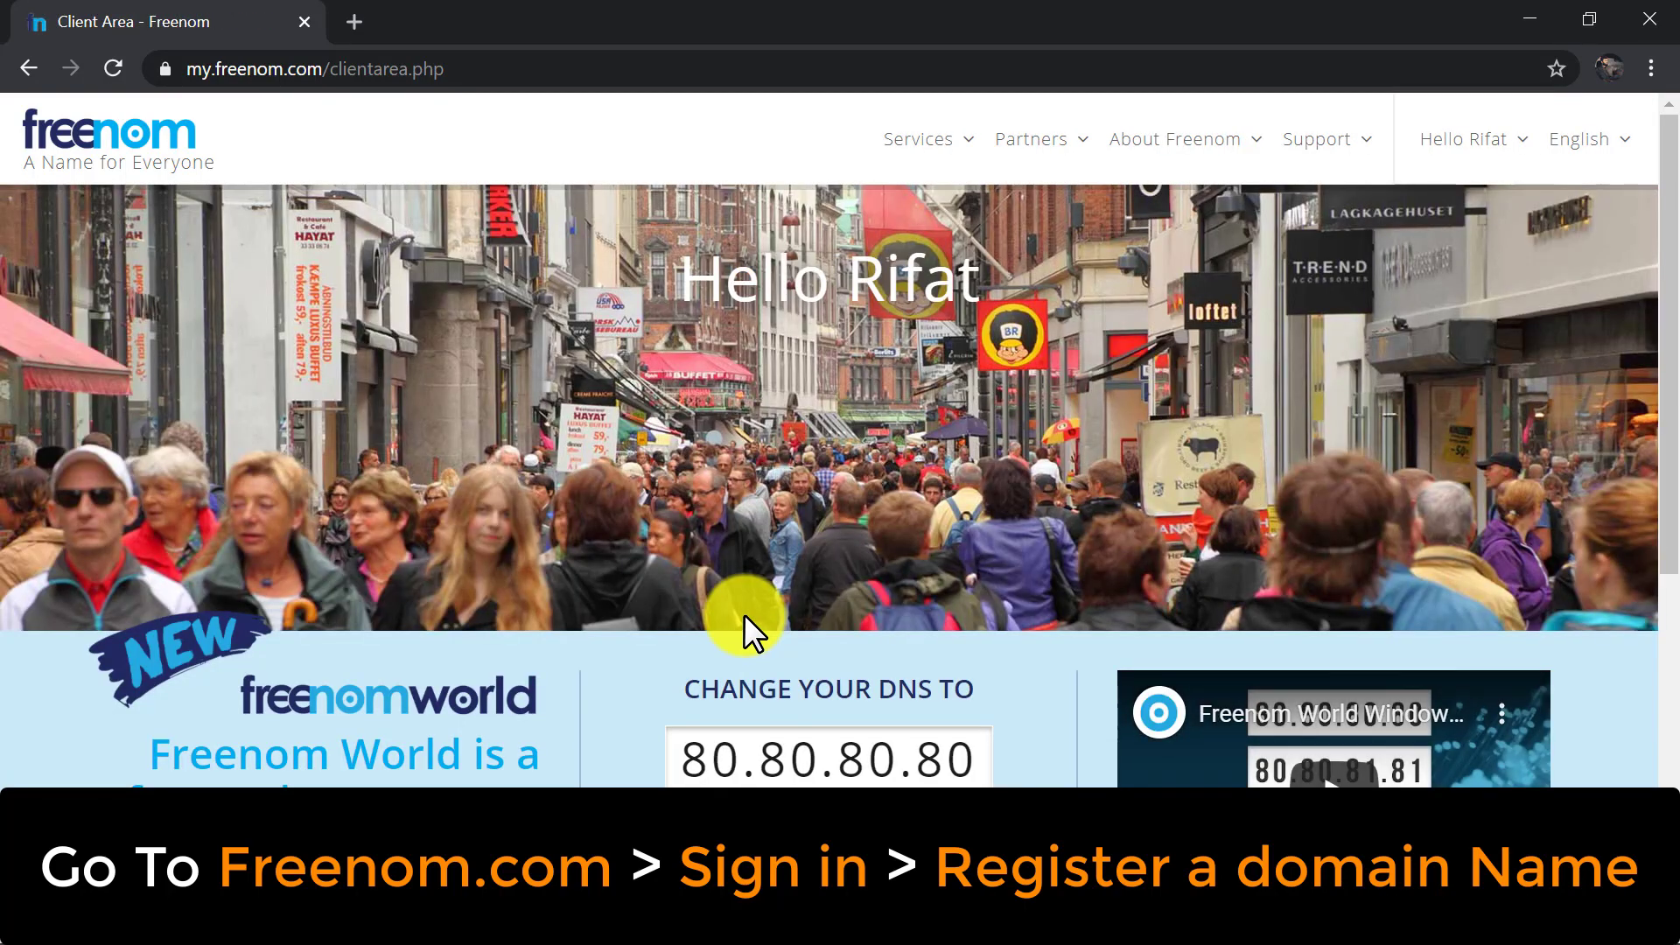
Search rifatpitafi in the Register a New Domain checker, showing .tk at USD 9.95 and .ml free.
left_click(926, 142)
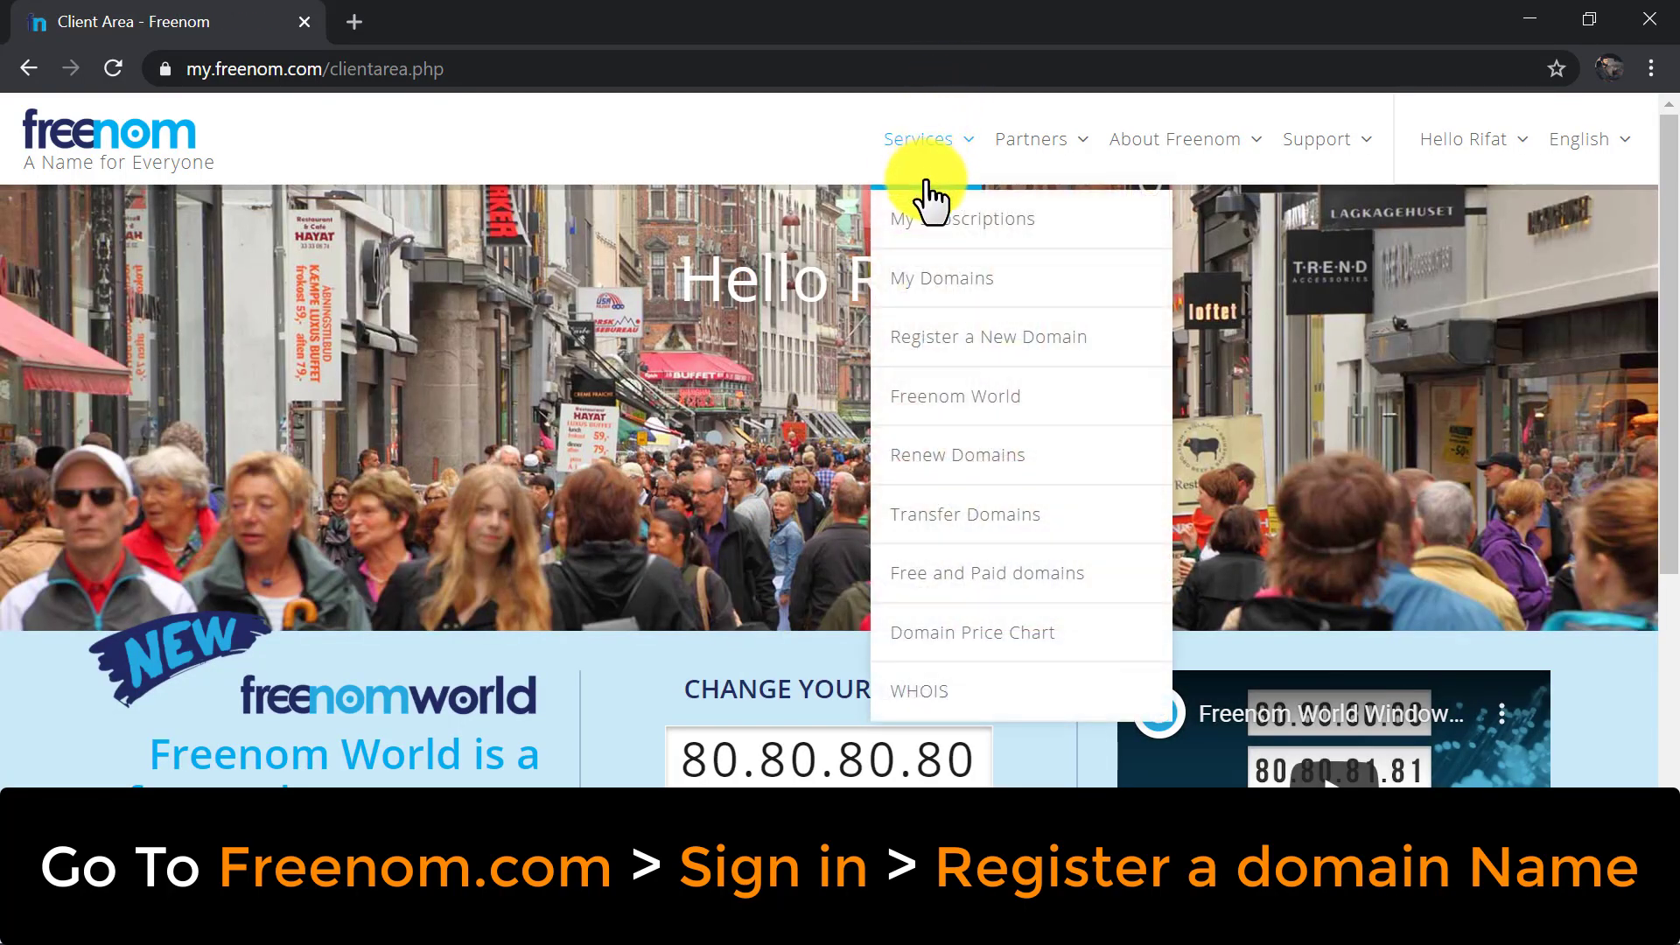
left_click(952, 341)
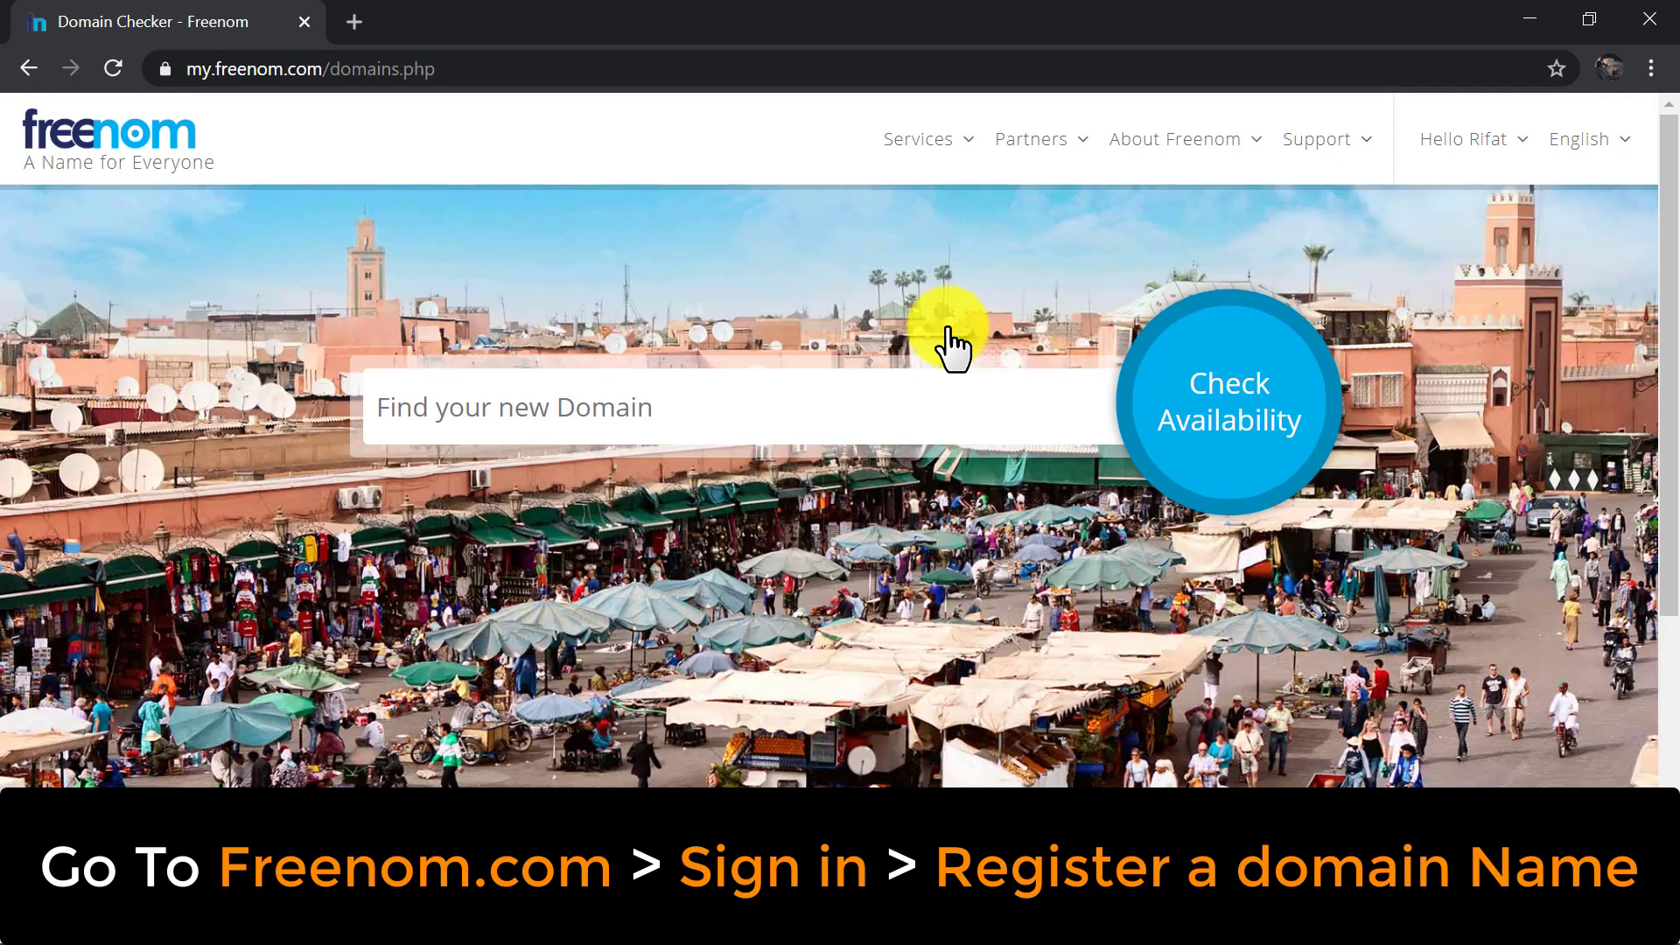
left_click(897, 427)
type("rifatpitafi")
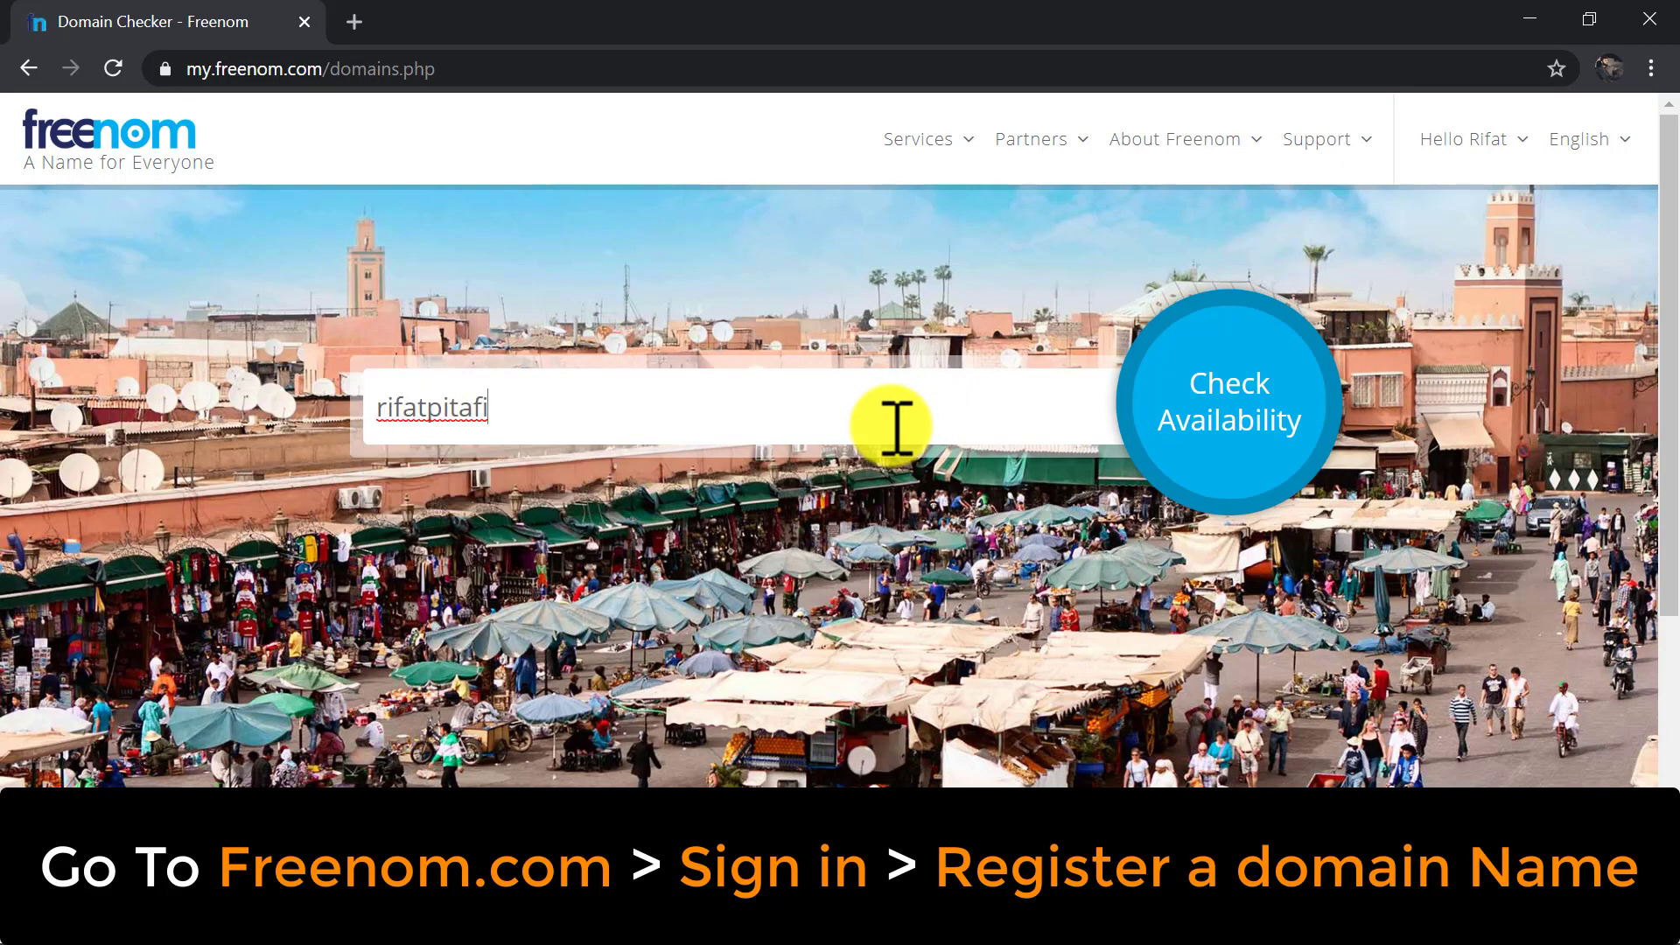
left_click(1218, 366)
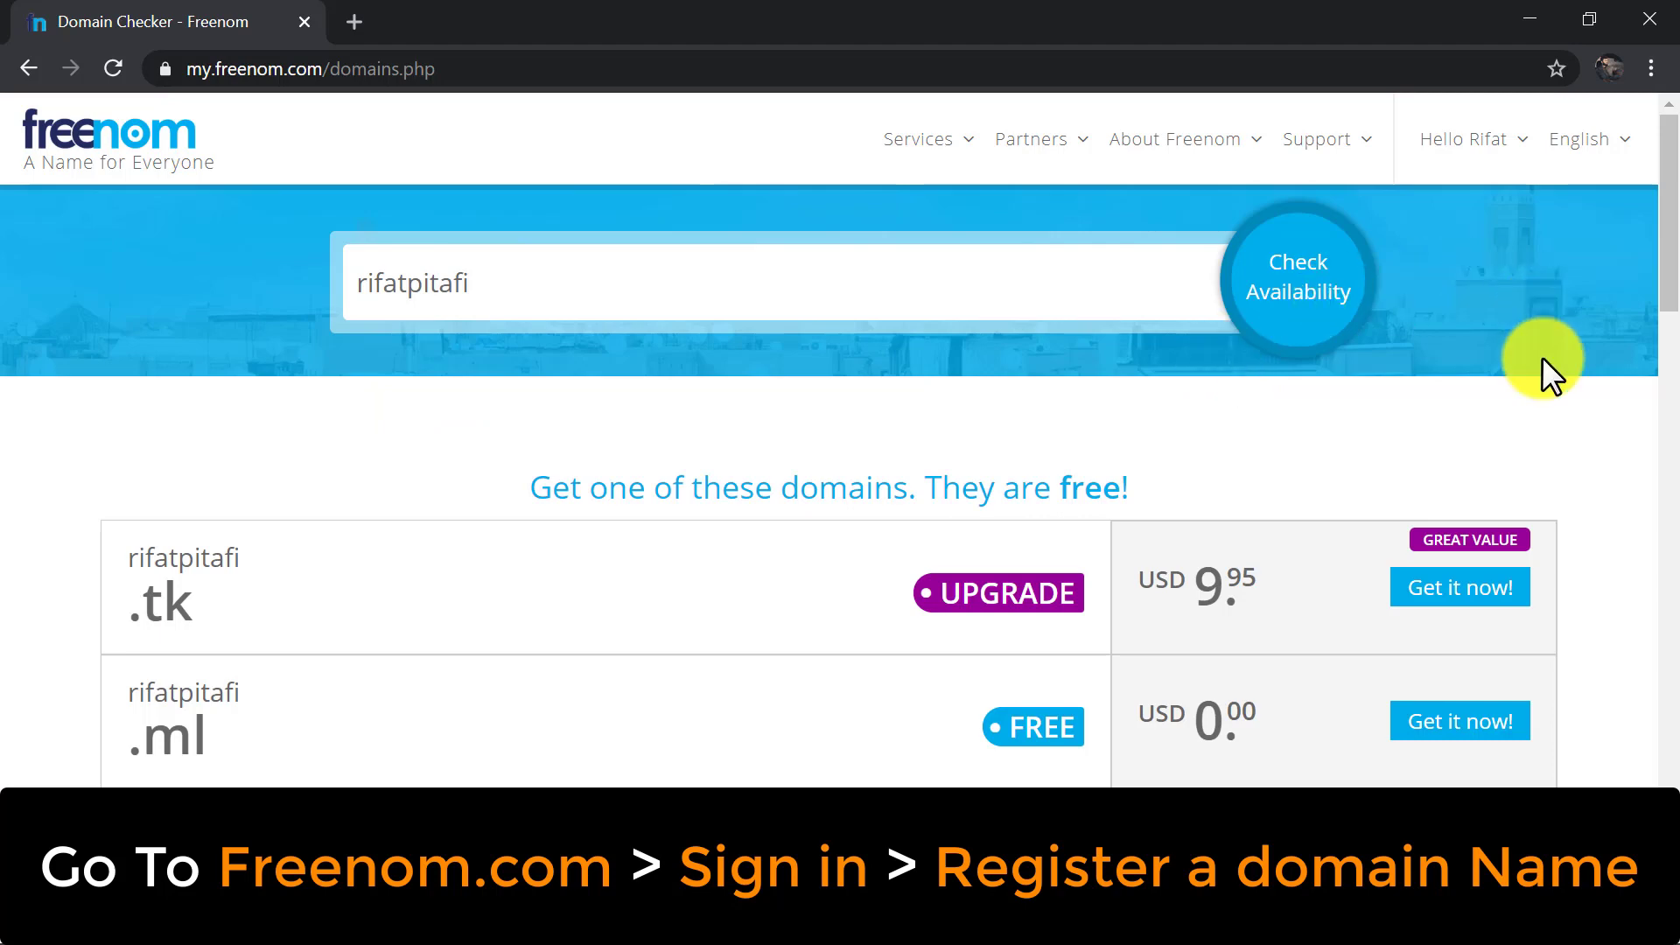
Add rifatpitafi.ml to the cart for 12 Months @ FREE and continue to Review & Checkout.
left_click(1436, 758)
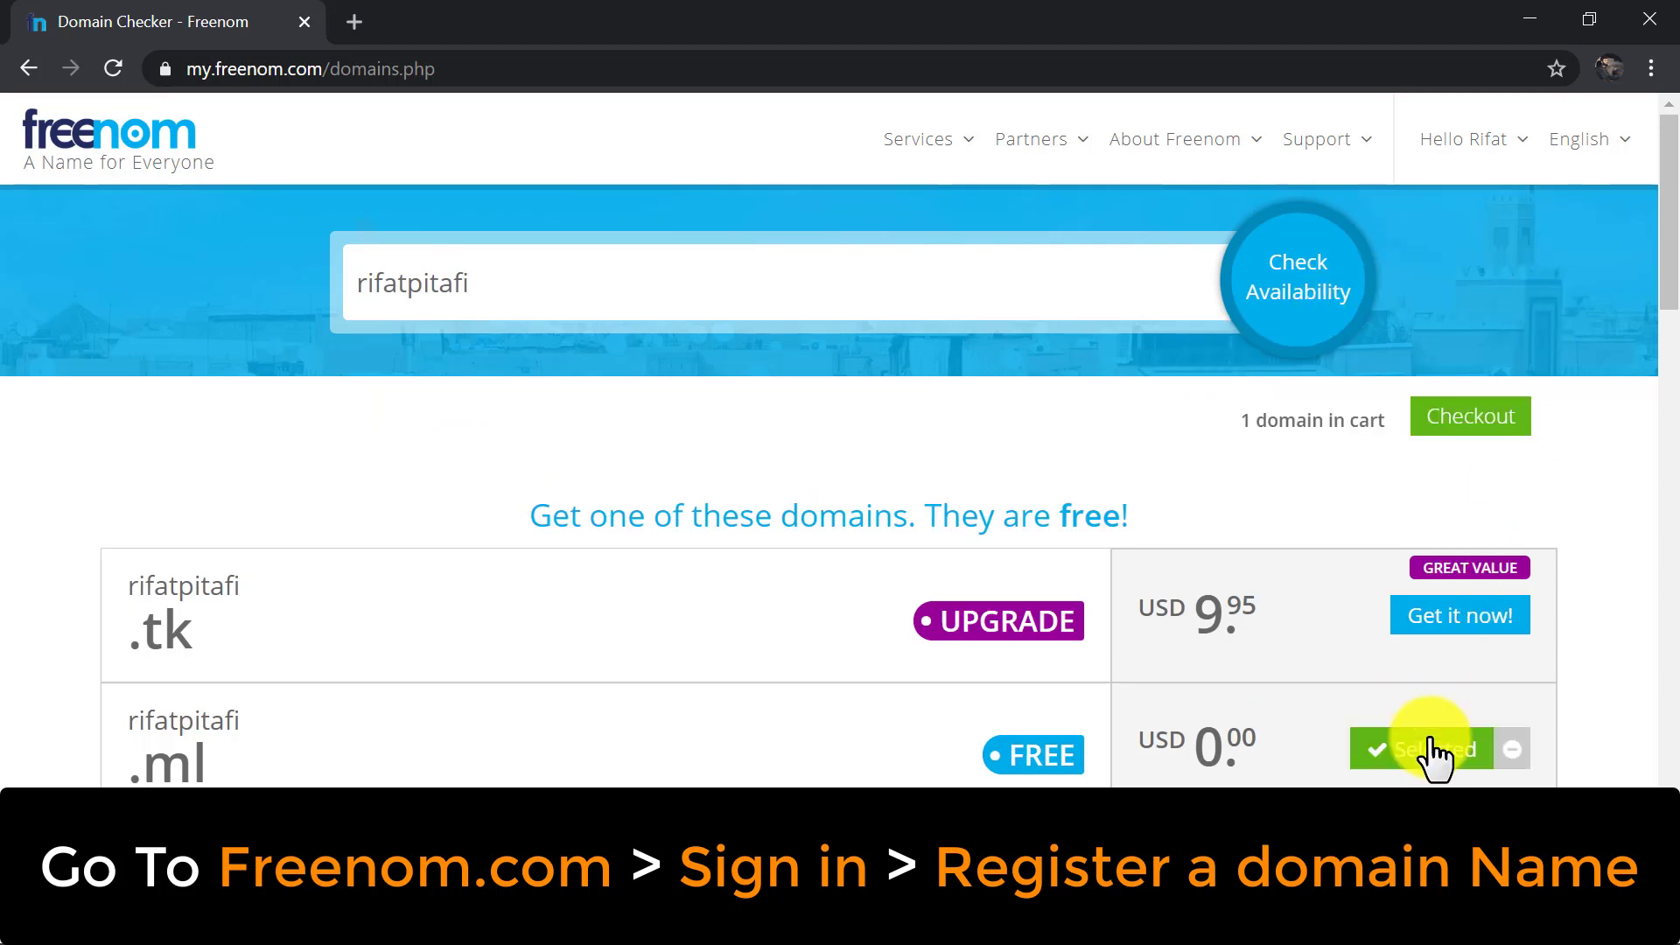
left_click(1485, 420)
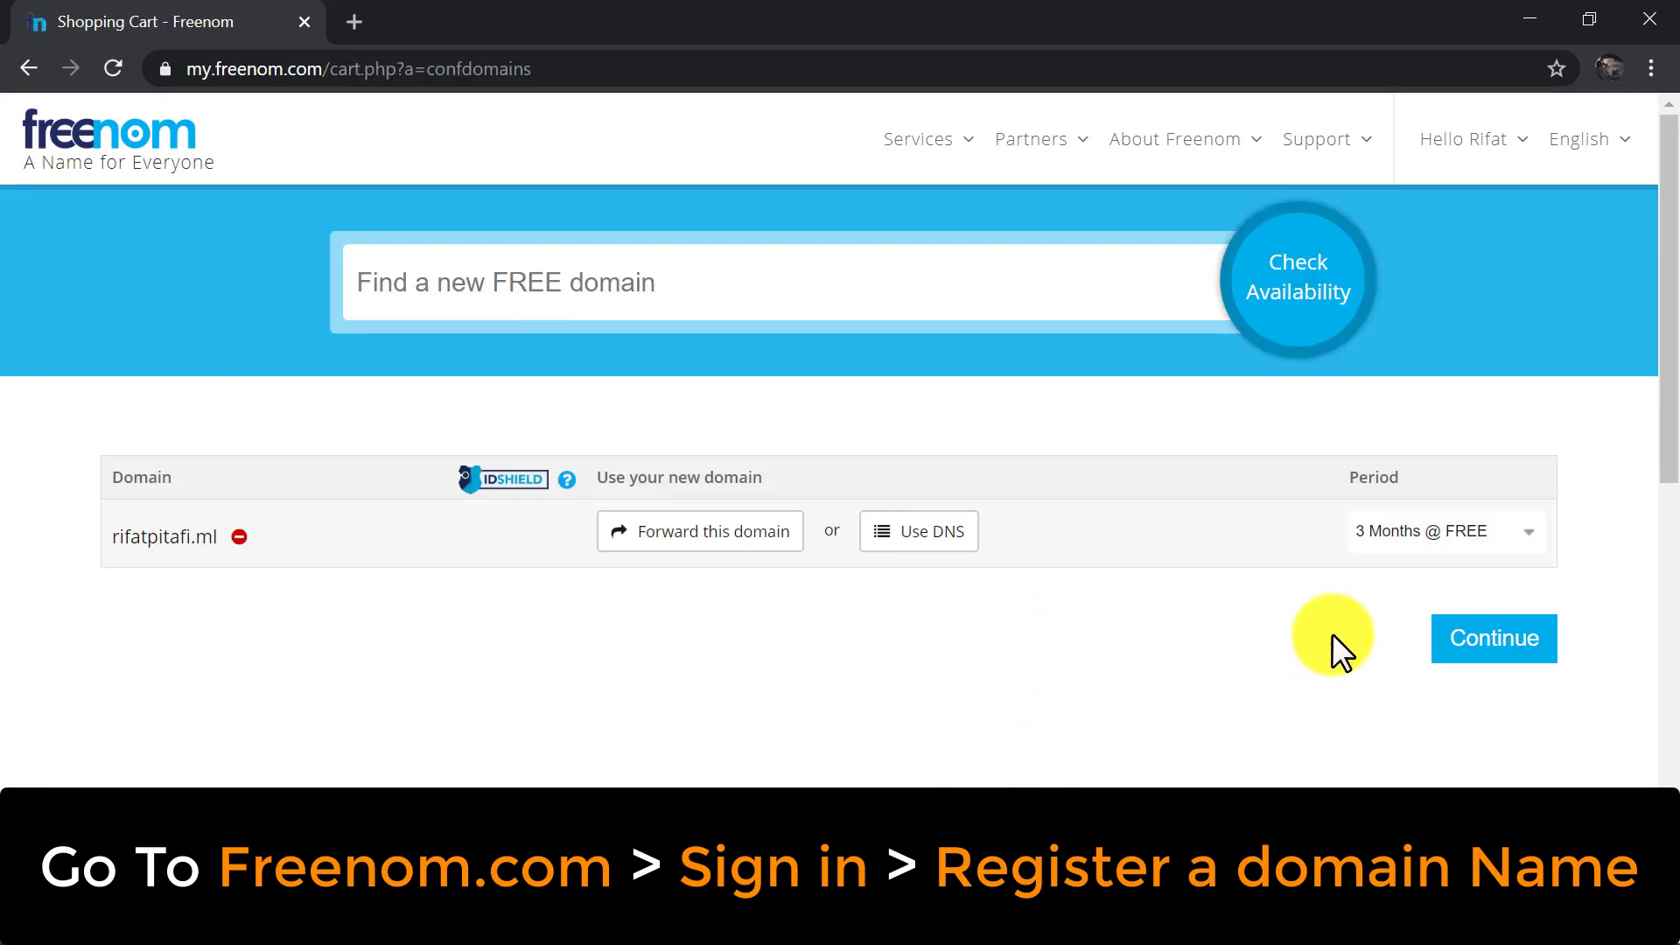
left_click(1518, 530)
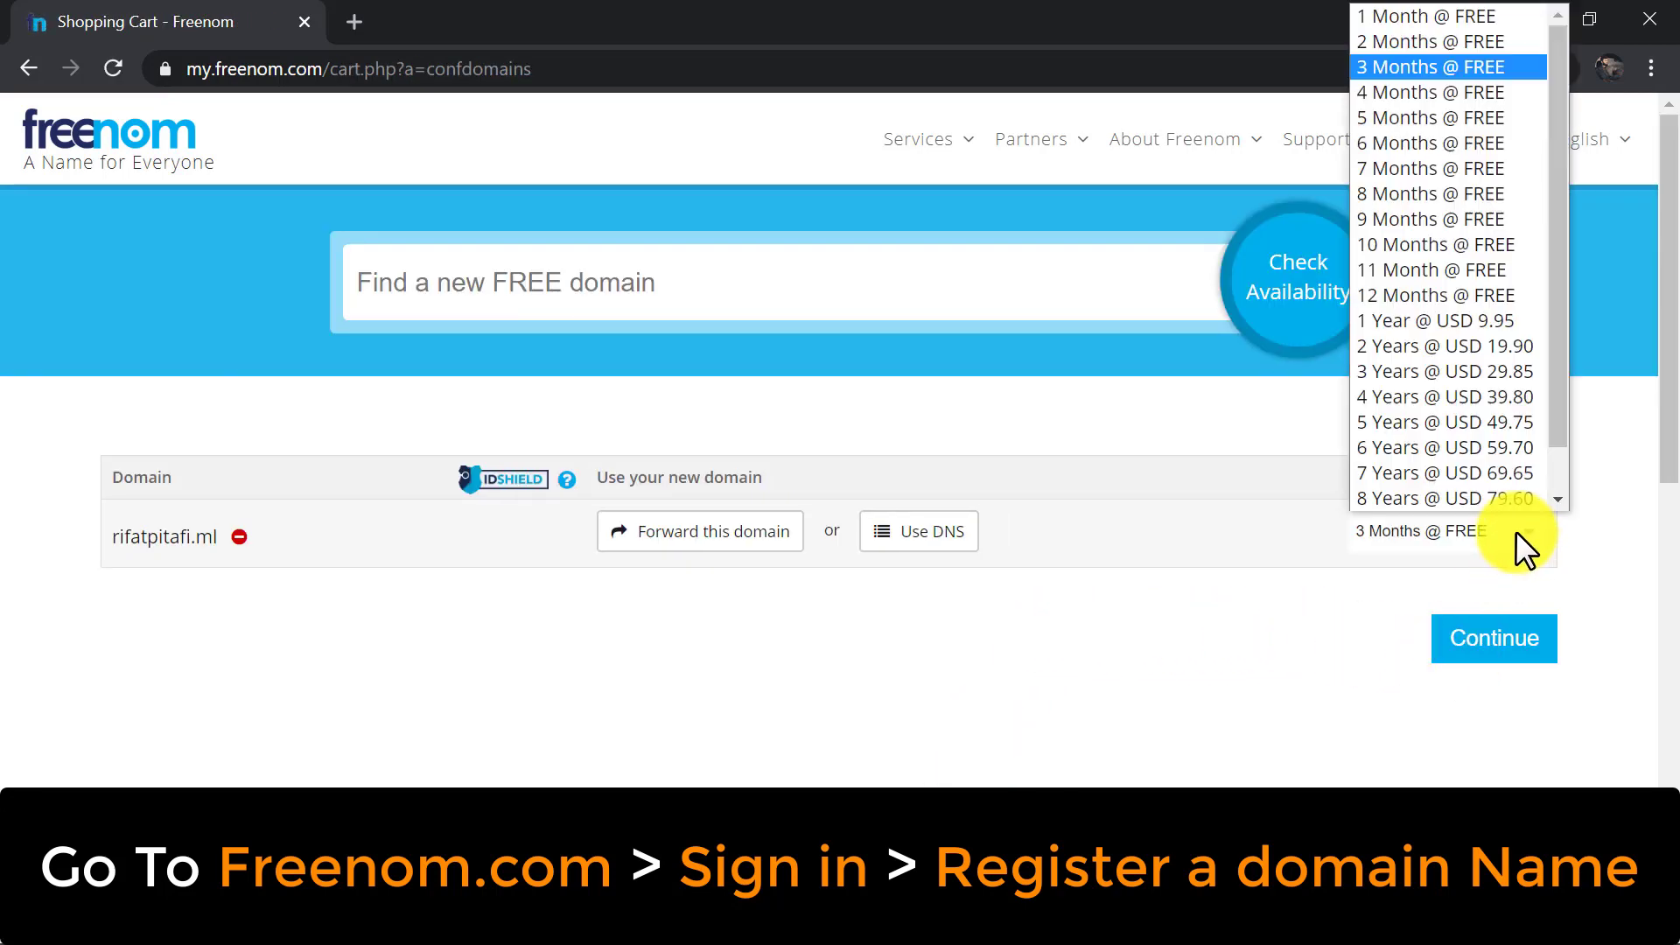
left_click(1467, 298)
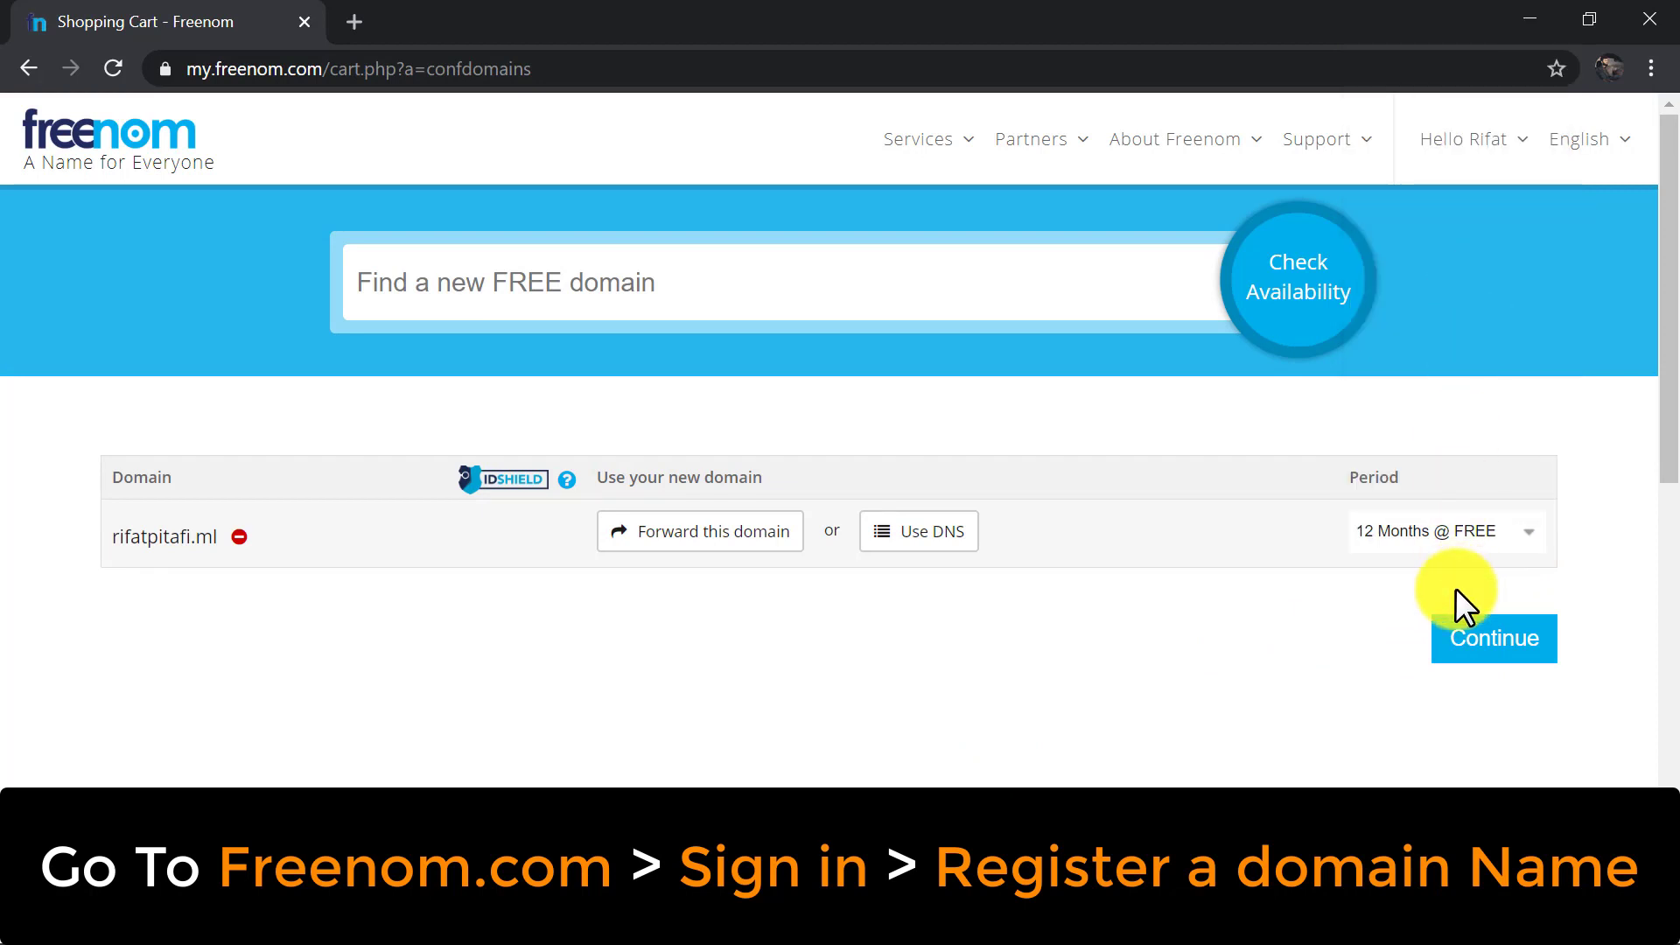
left_click(1448, 632)
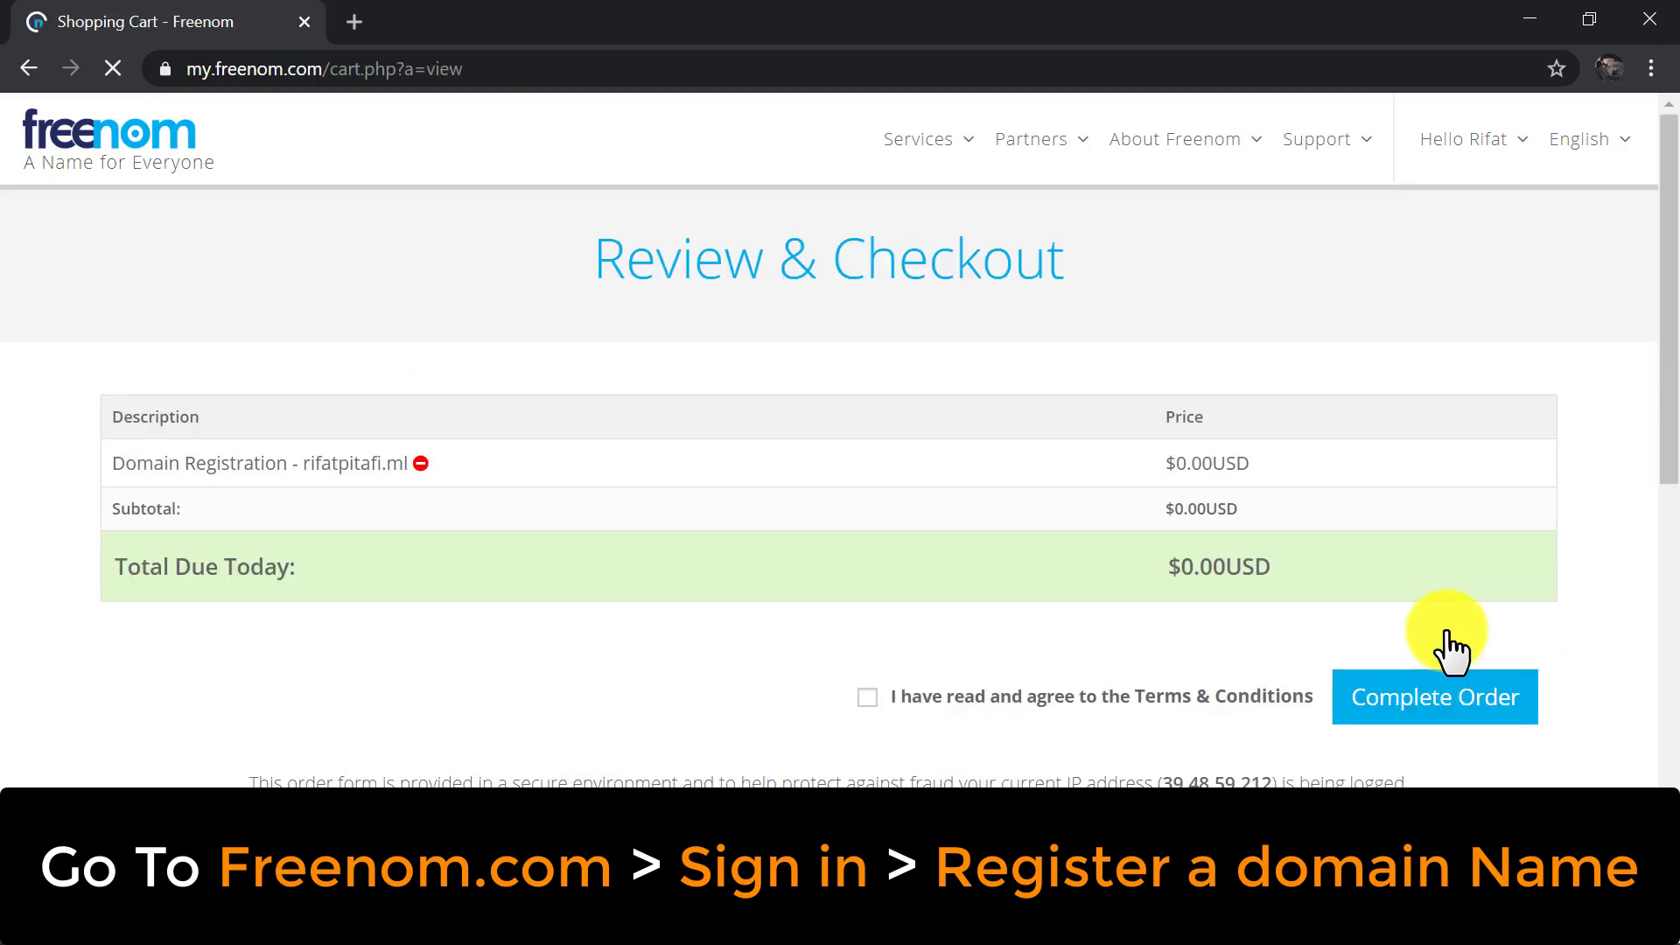
Read Freenom's Terms & Conditions in a new tab, then return to the cart.
left_click(1275, 699)
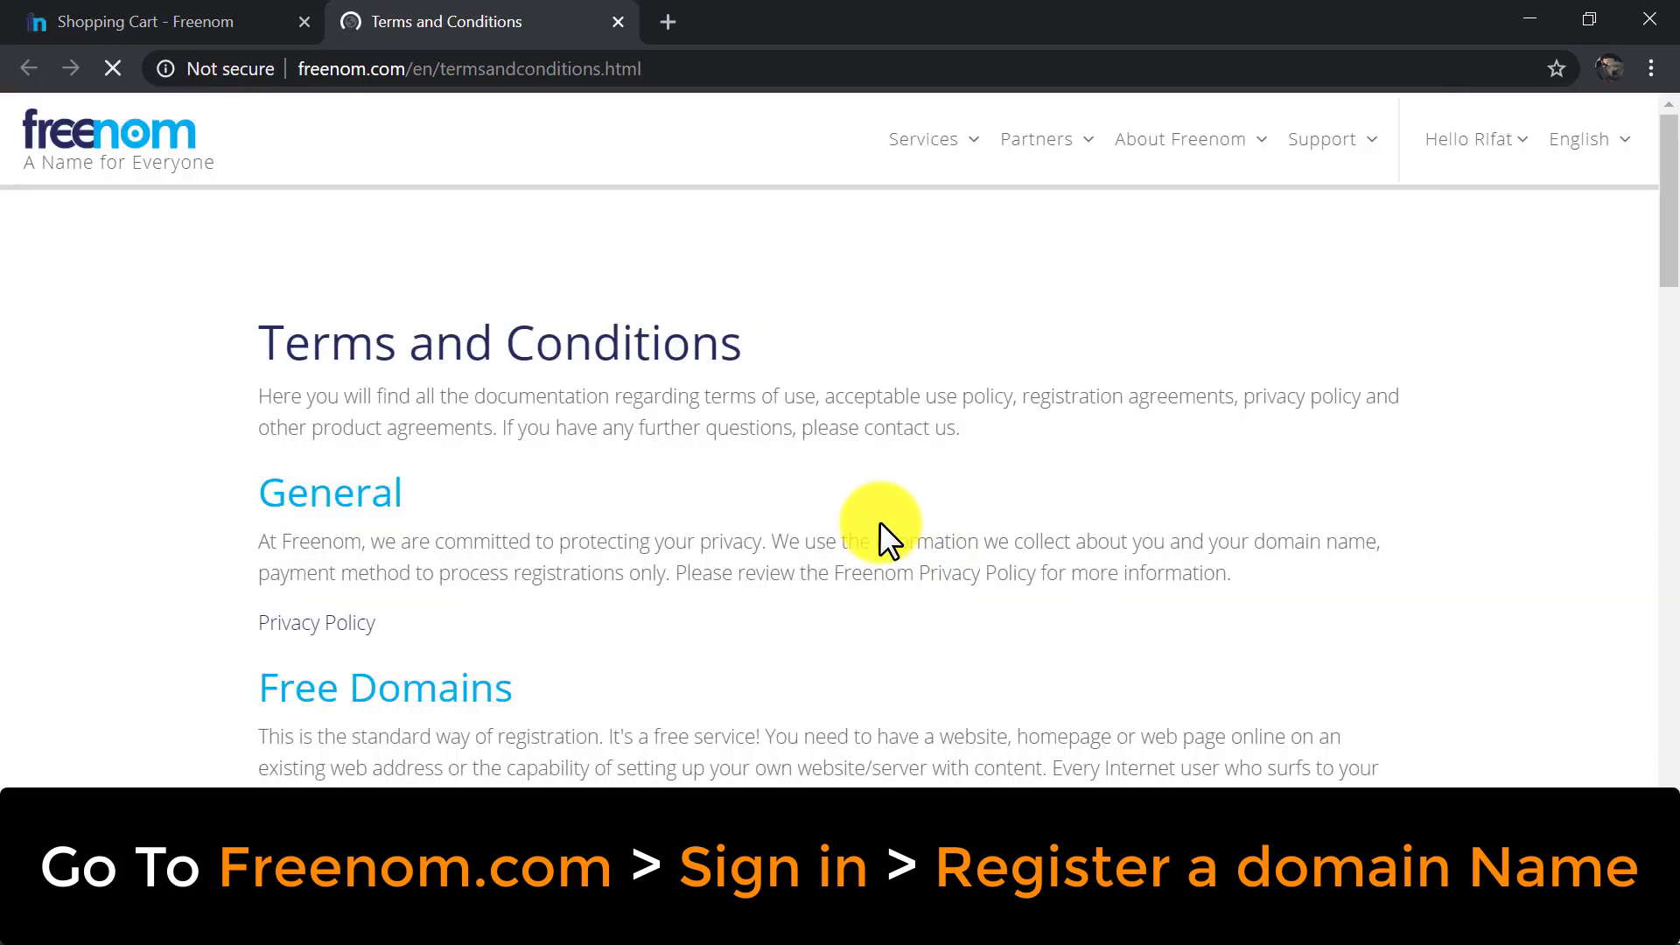
left_click_drag(1668, 226, 1673, 676)
scroll(1667, 674, "up", 8)
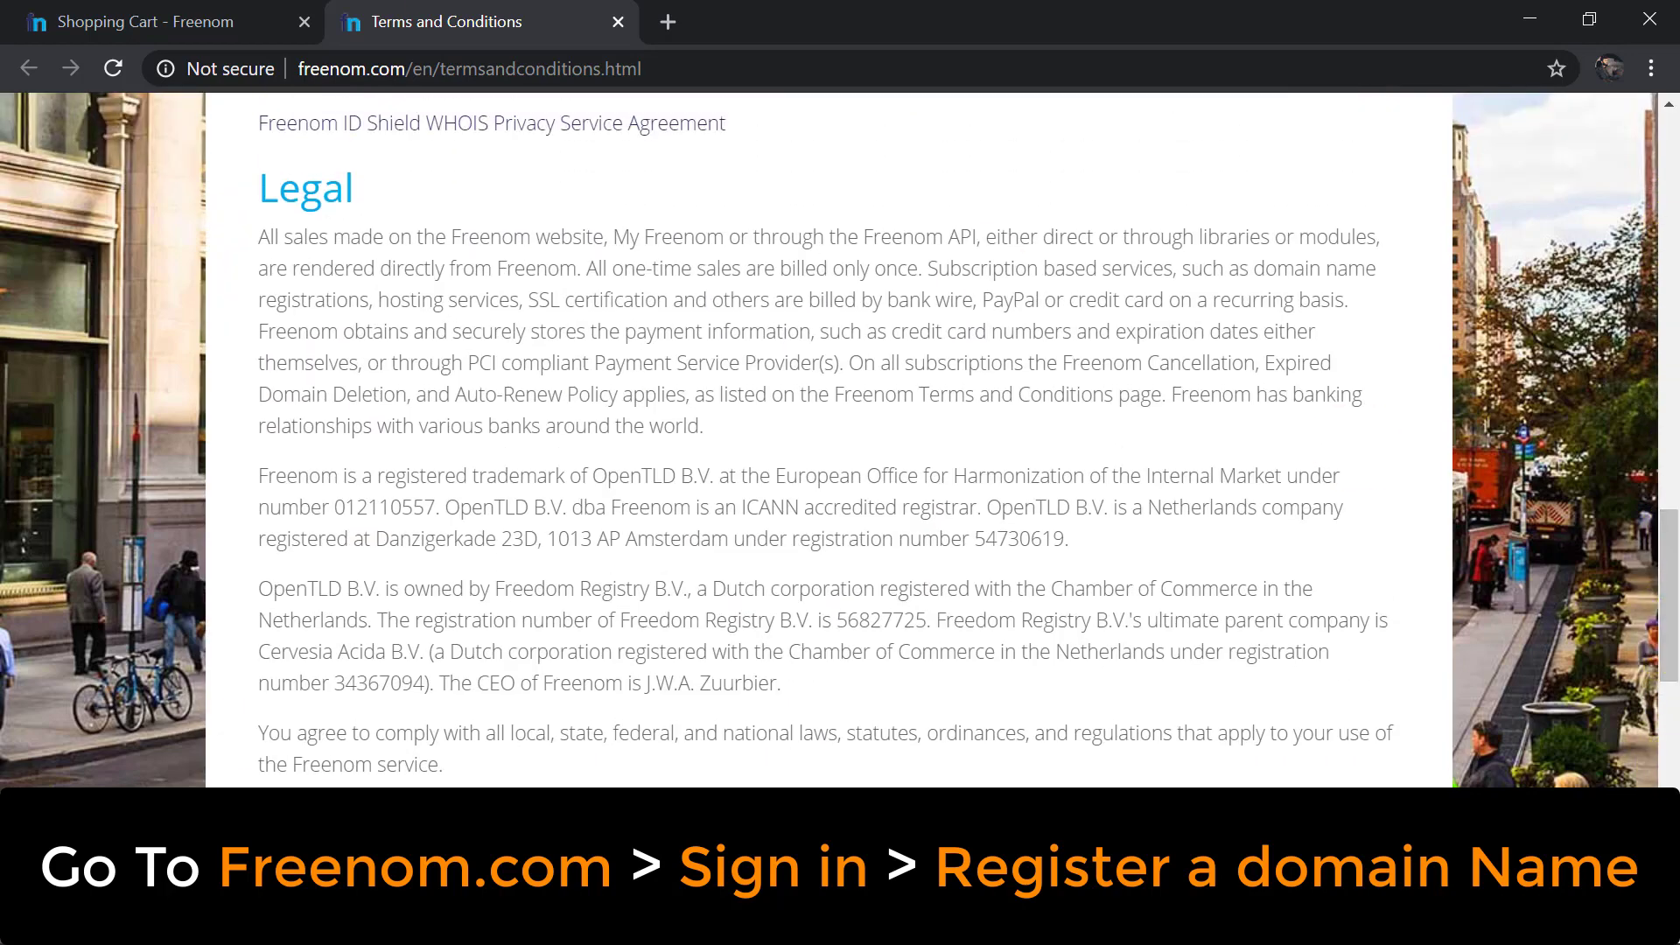
left_click(40, 18)
Accept the terms, complete the free rifatpitafi.ml order, and go to the Client Area.
left_click(868, 698)
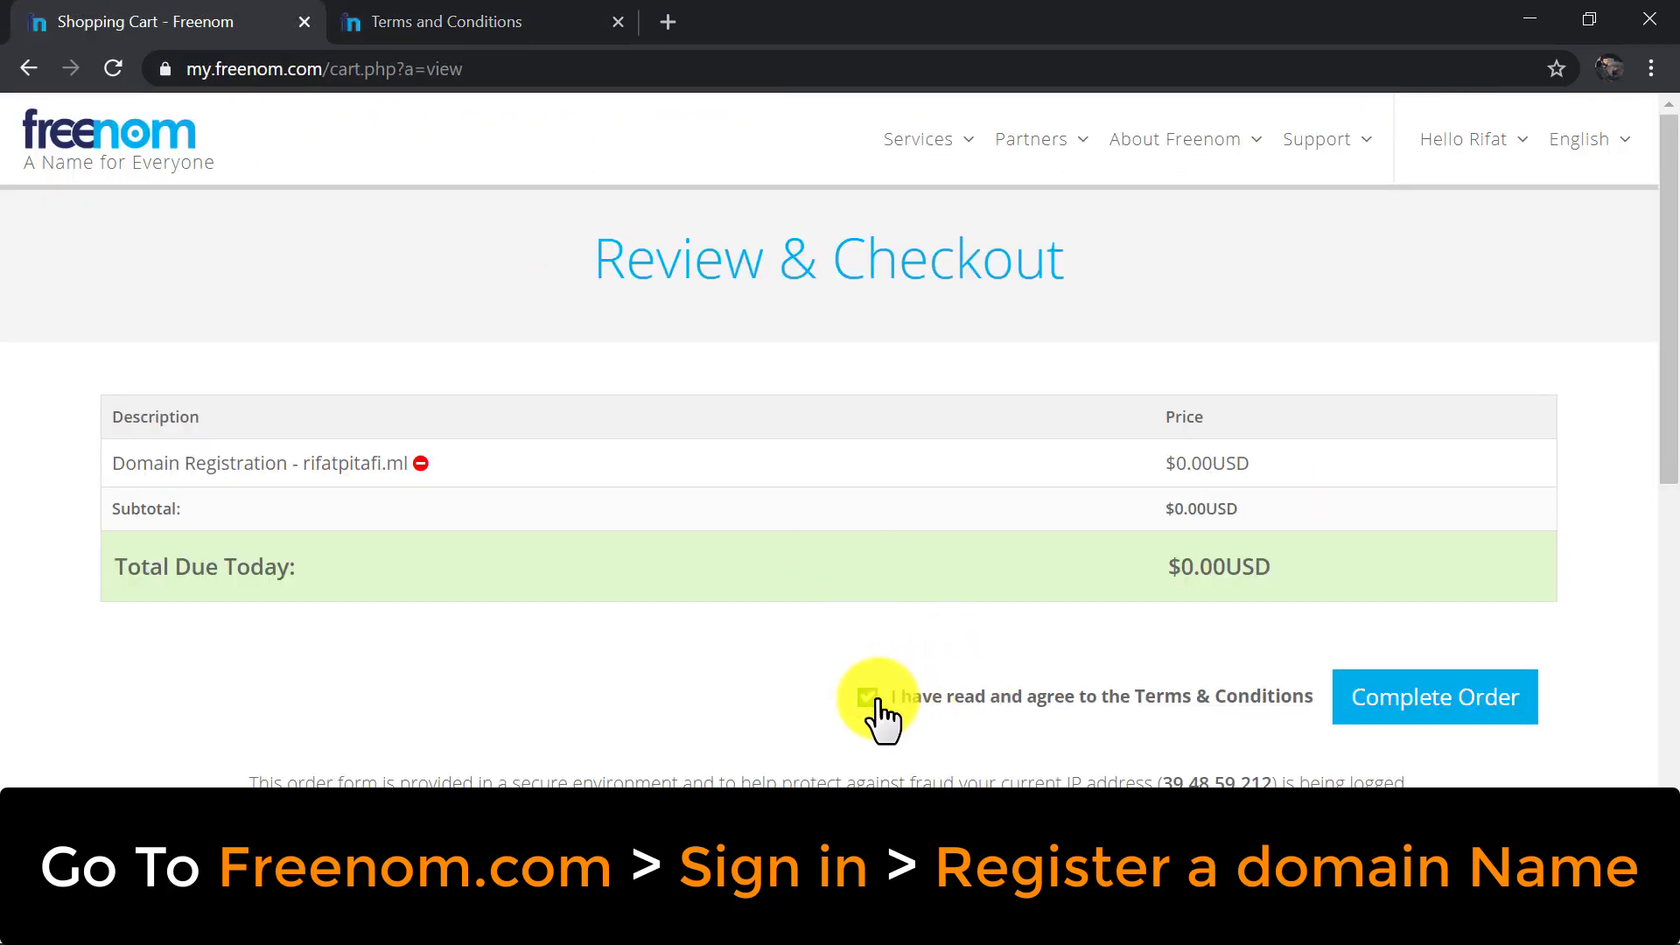
left_click(1404, 707)
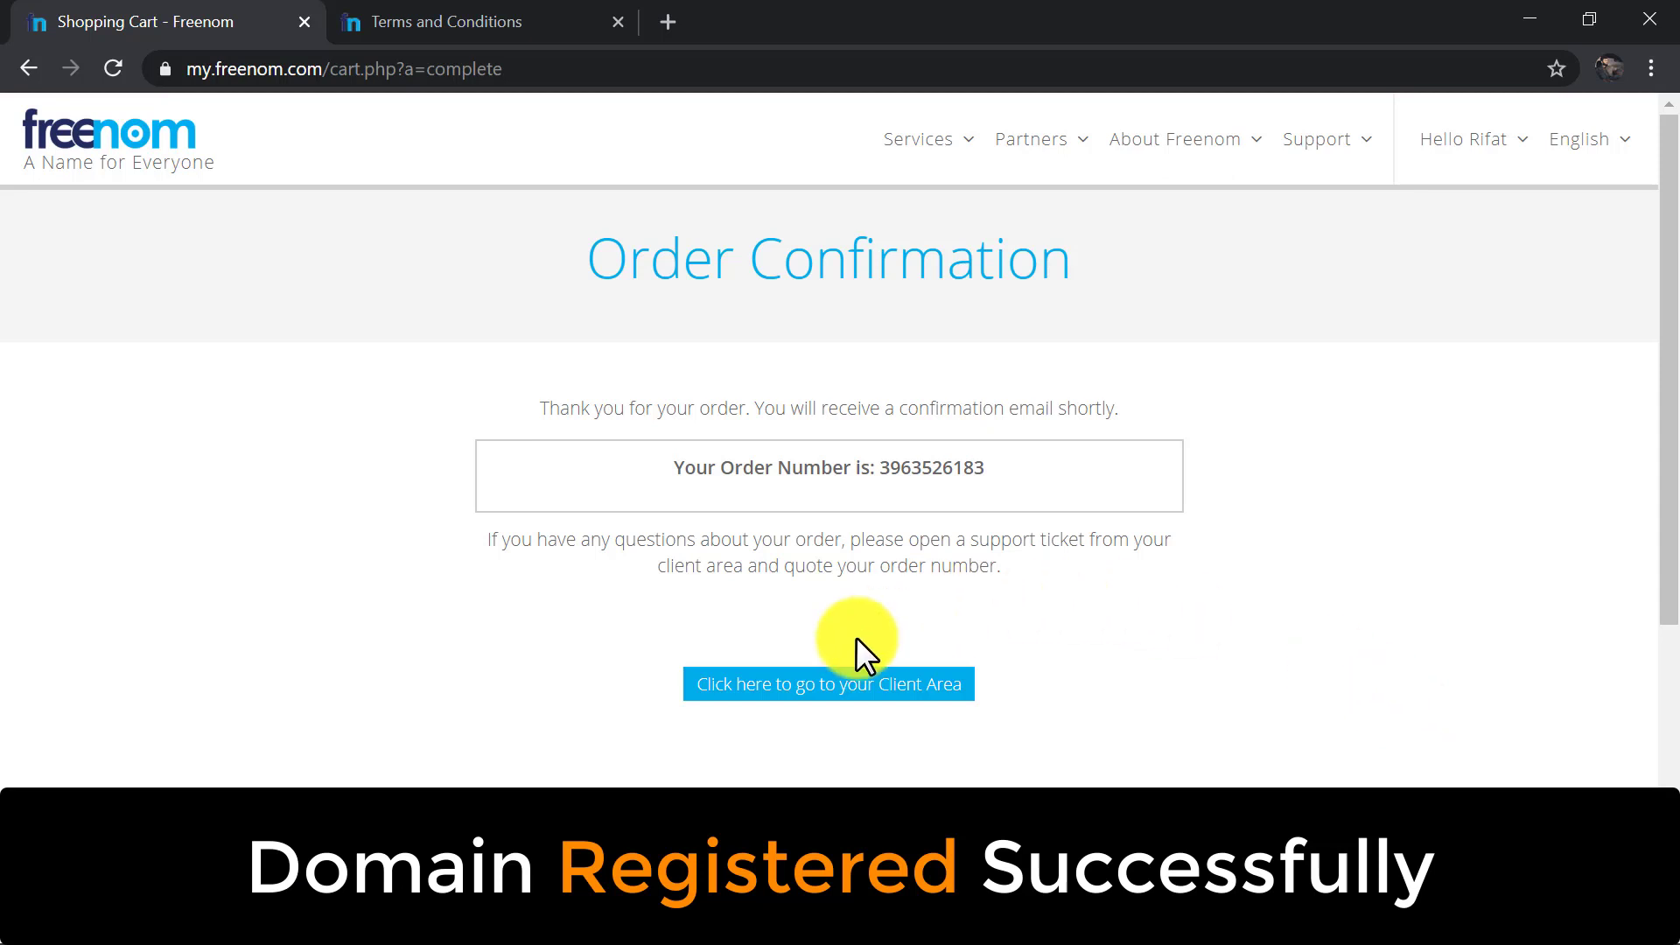
left_click(884, 683)
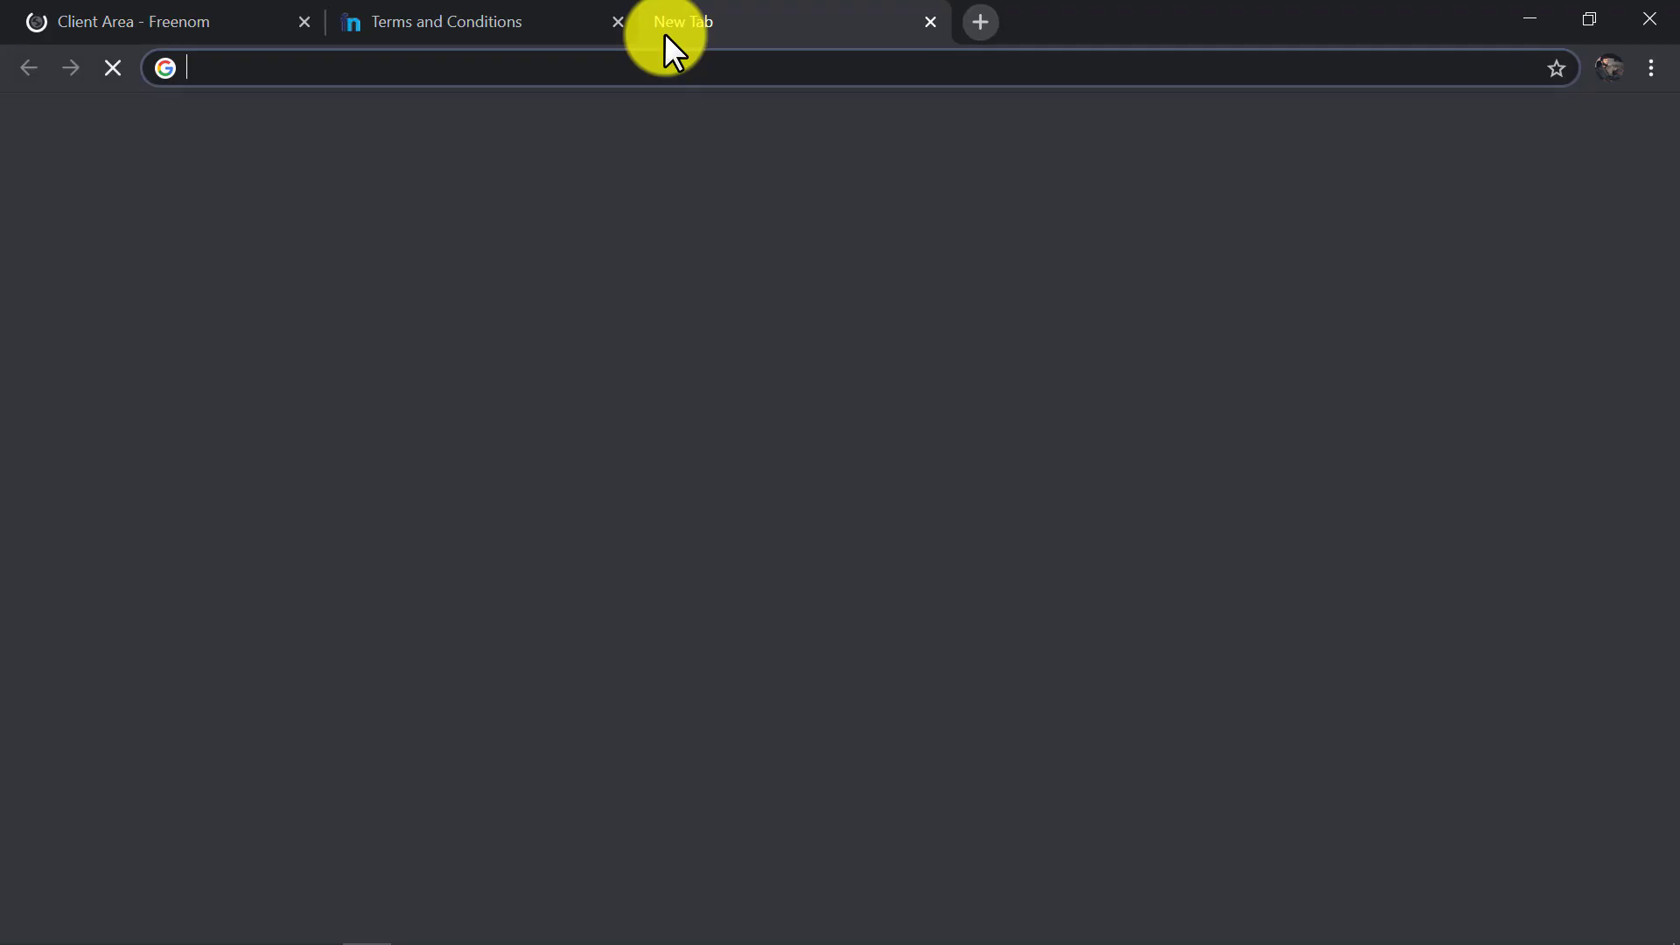
Load the InfinityFree website in a new browser tab.
left_click(664, 33)
type("infinityfree.net")
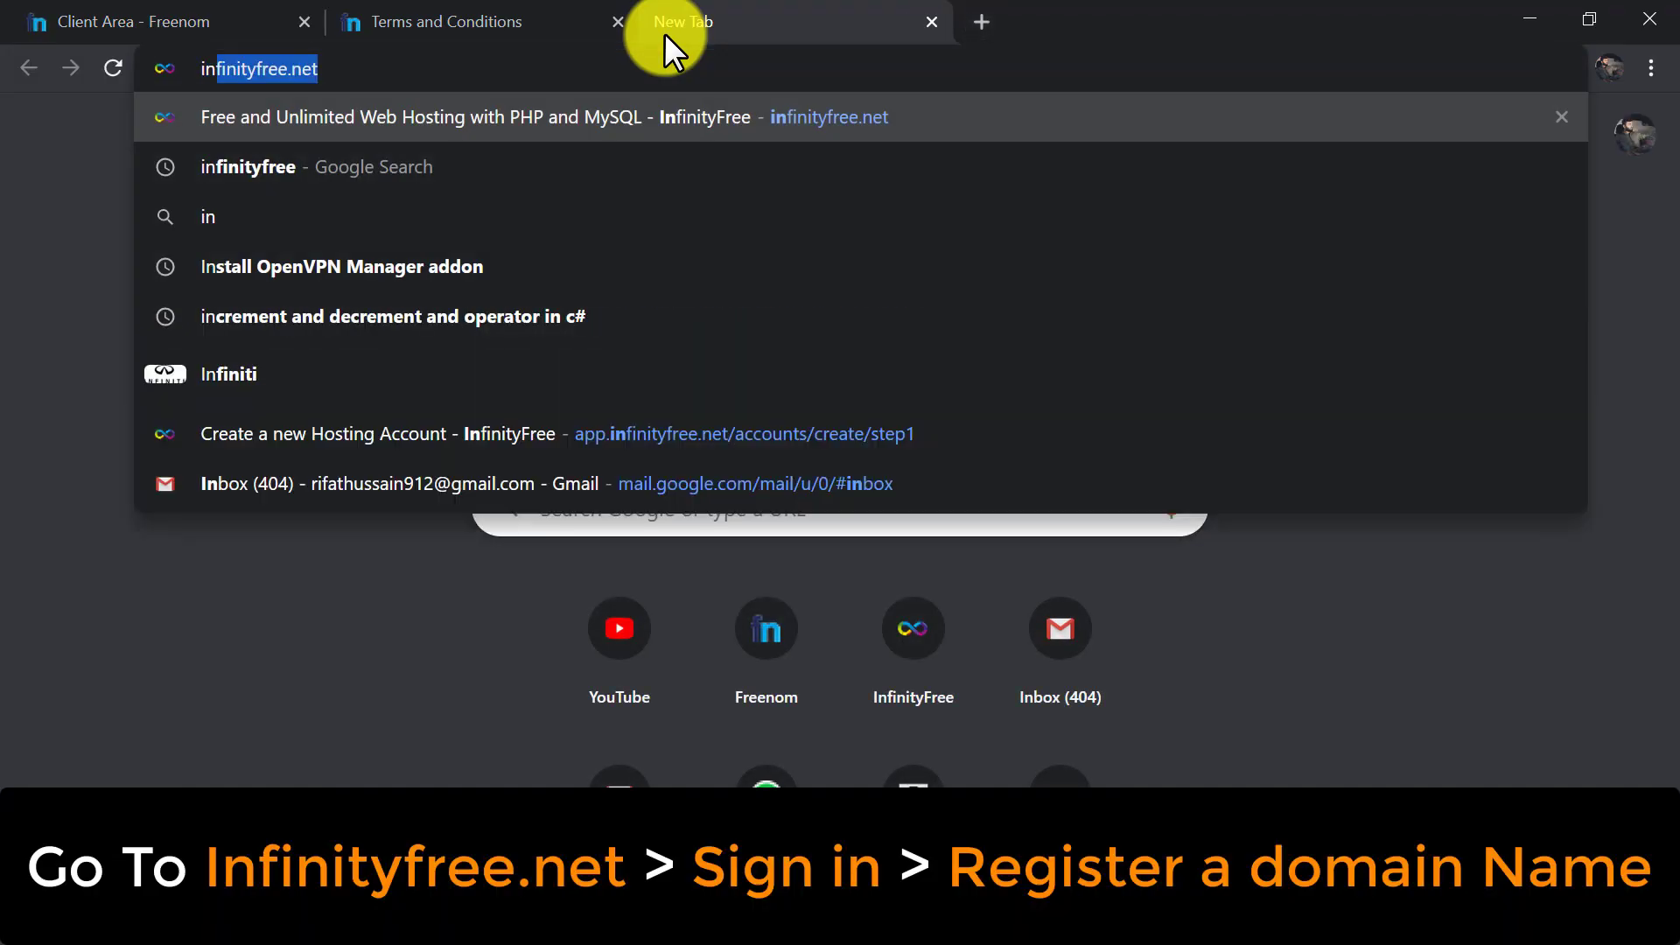
key("Return")
Show Freenom's My Domains list with rifatpitafi.ml, then return to InfinityFree.
left_click(238, 13)
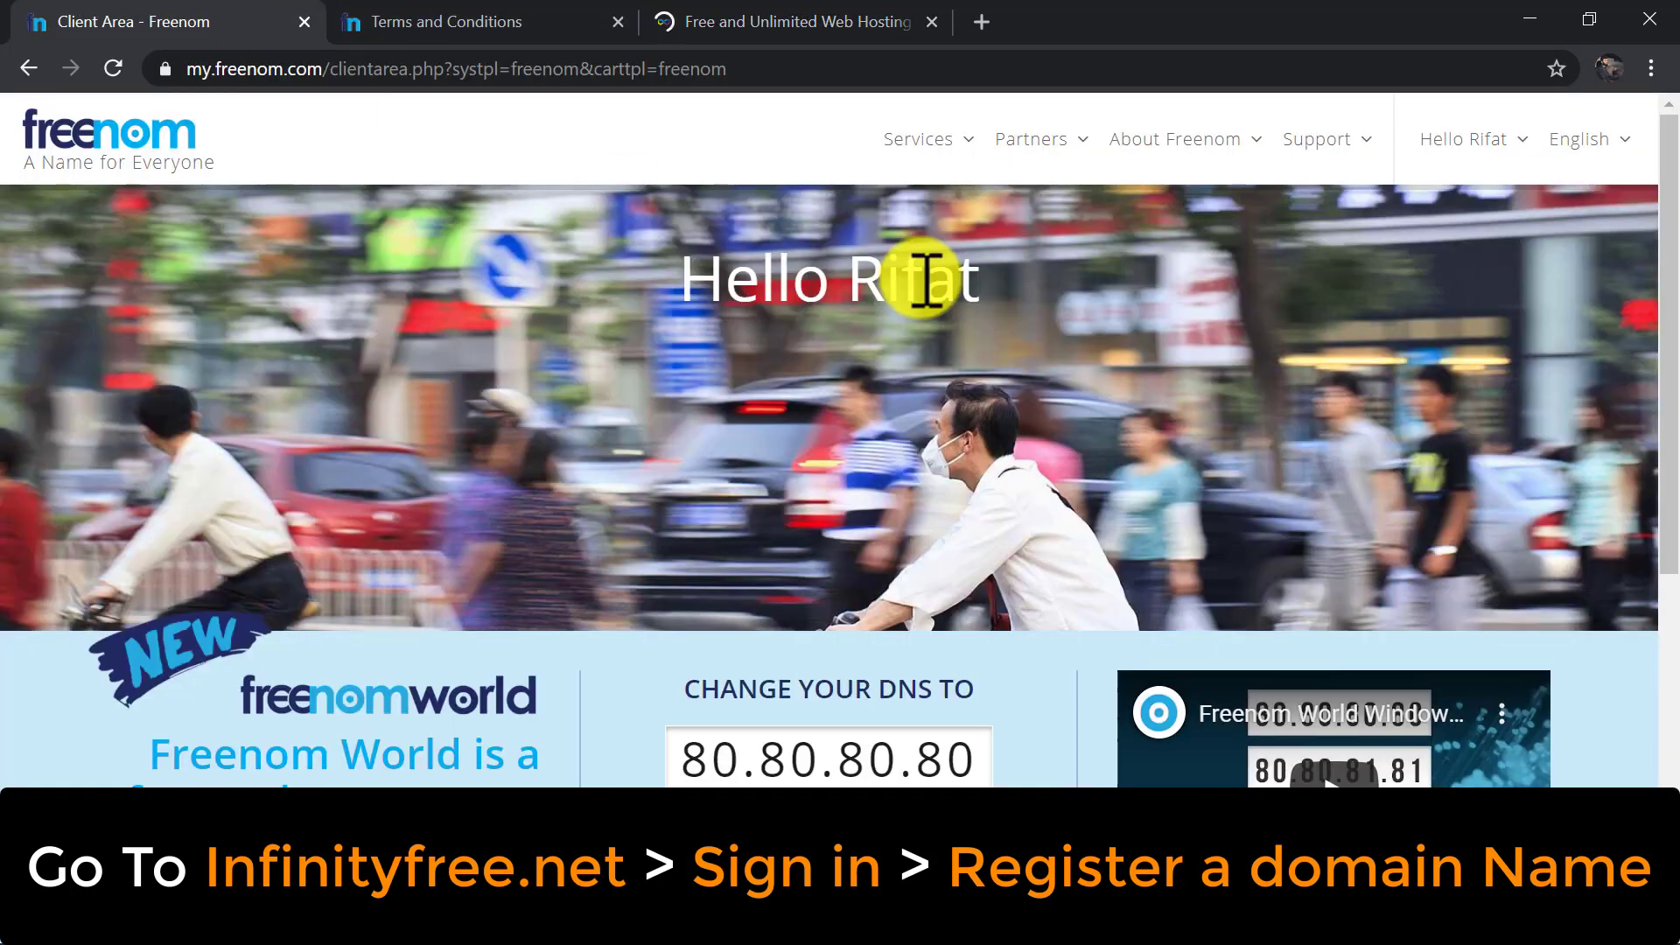
mouse_move(967, 151)
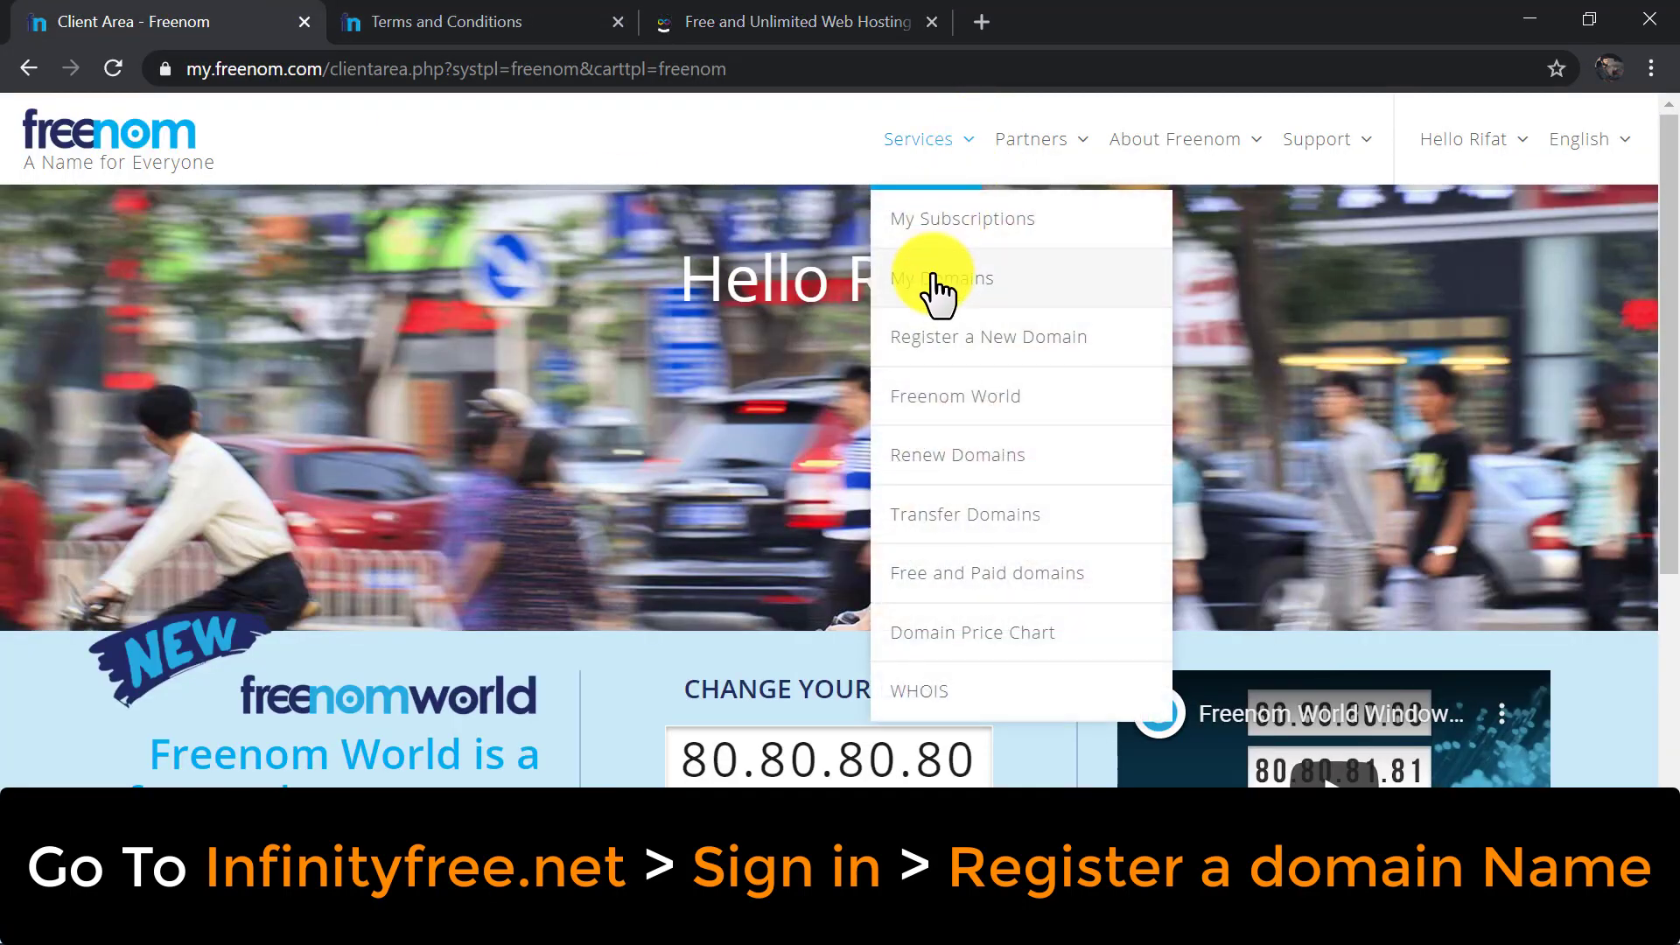
left_click(936, 284)
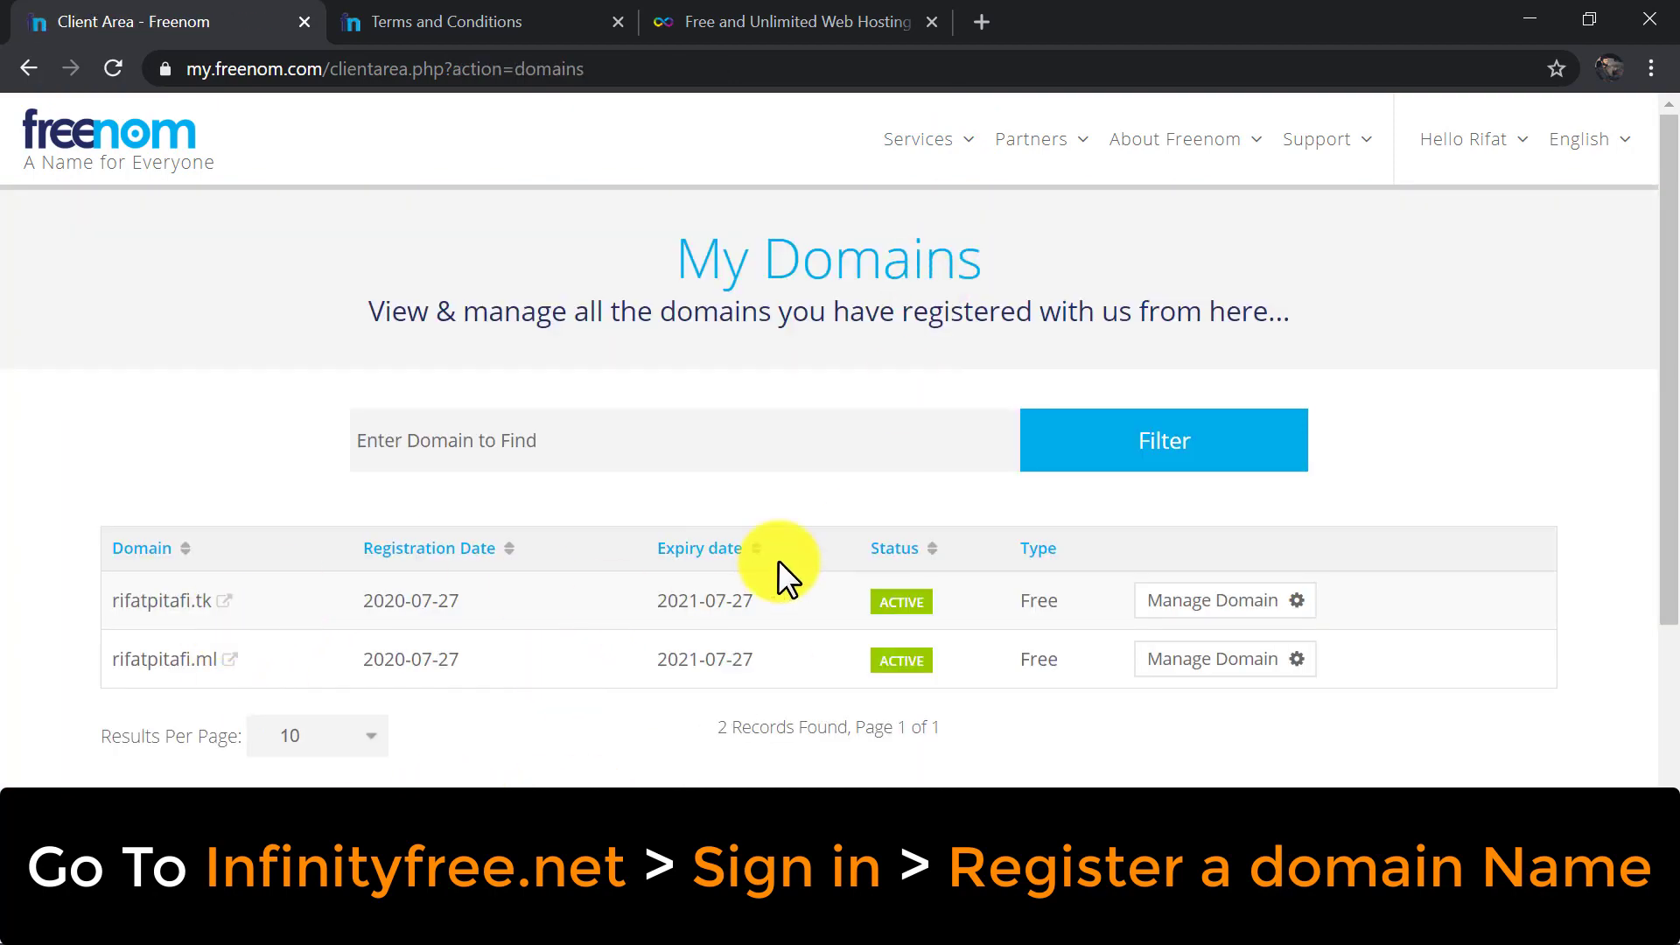
left_click(837, 14)
Log in to InfinityFree and start creating a new hosting account.
left_click(1460, 123)
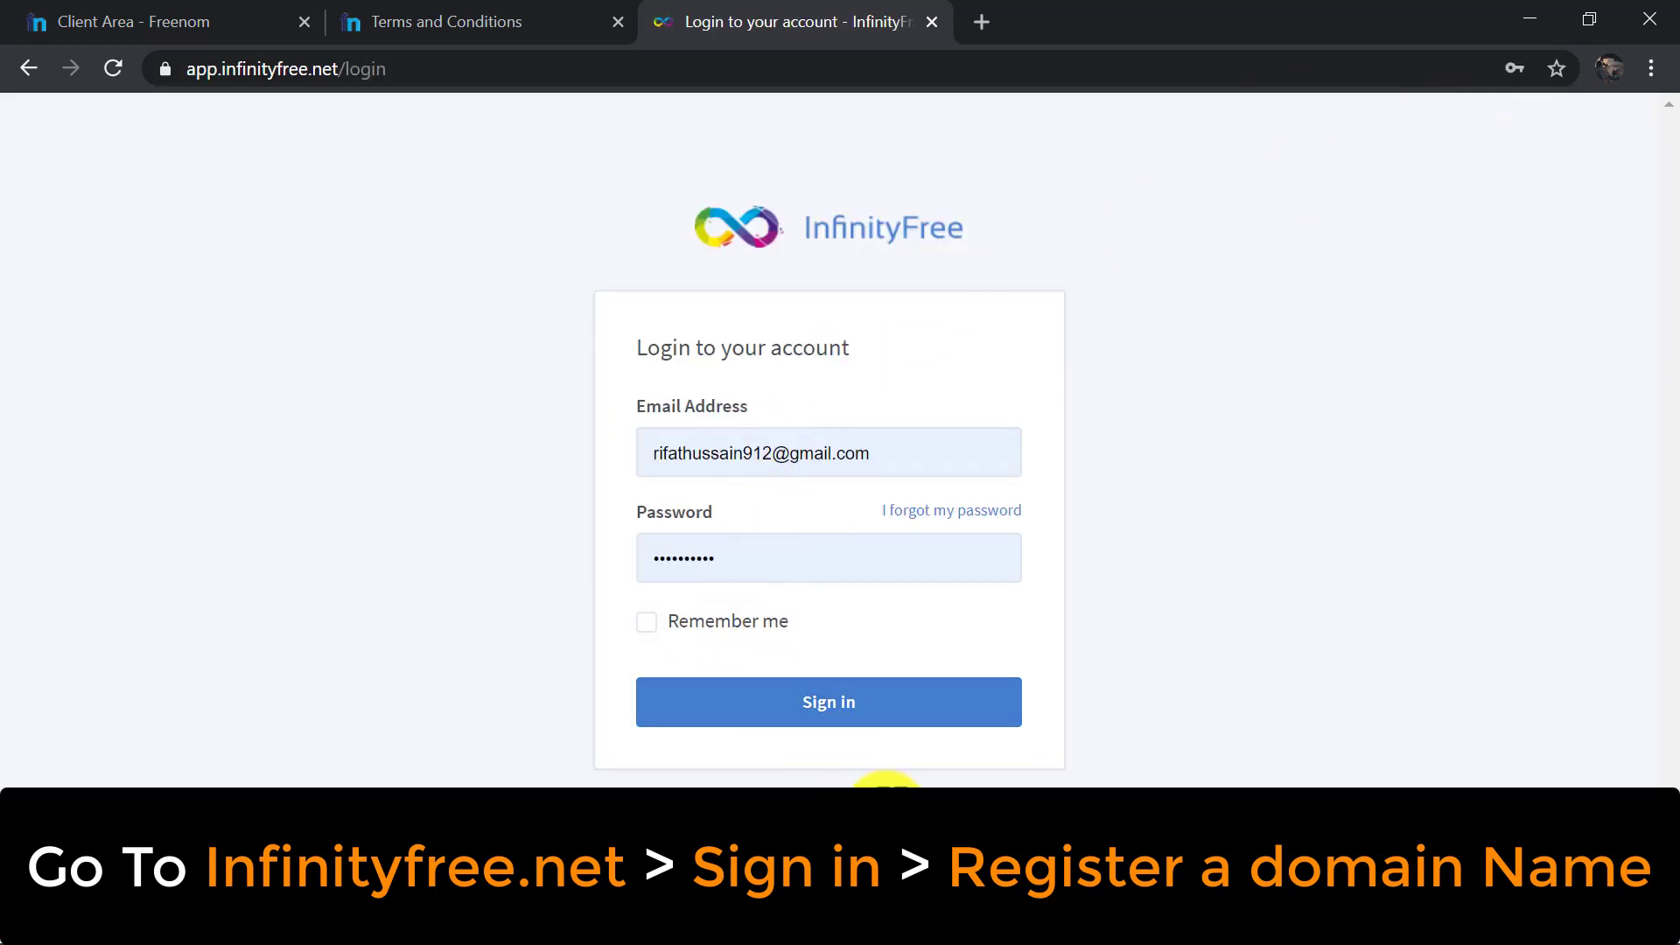
left_click(751, 701)
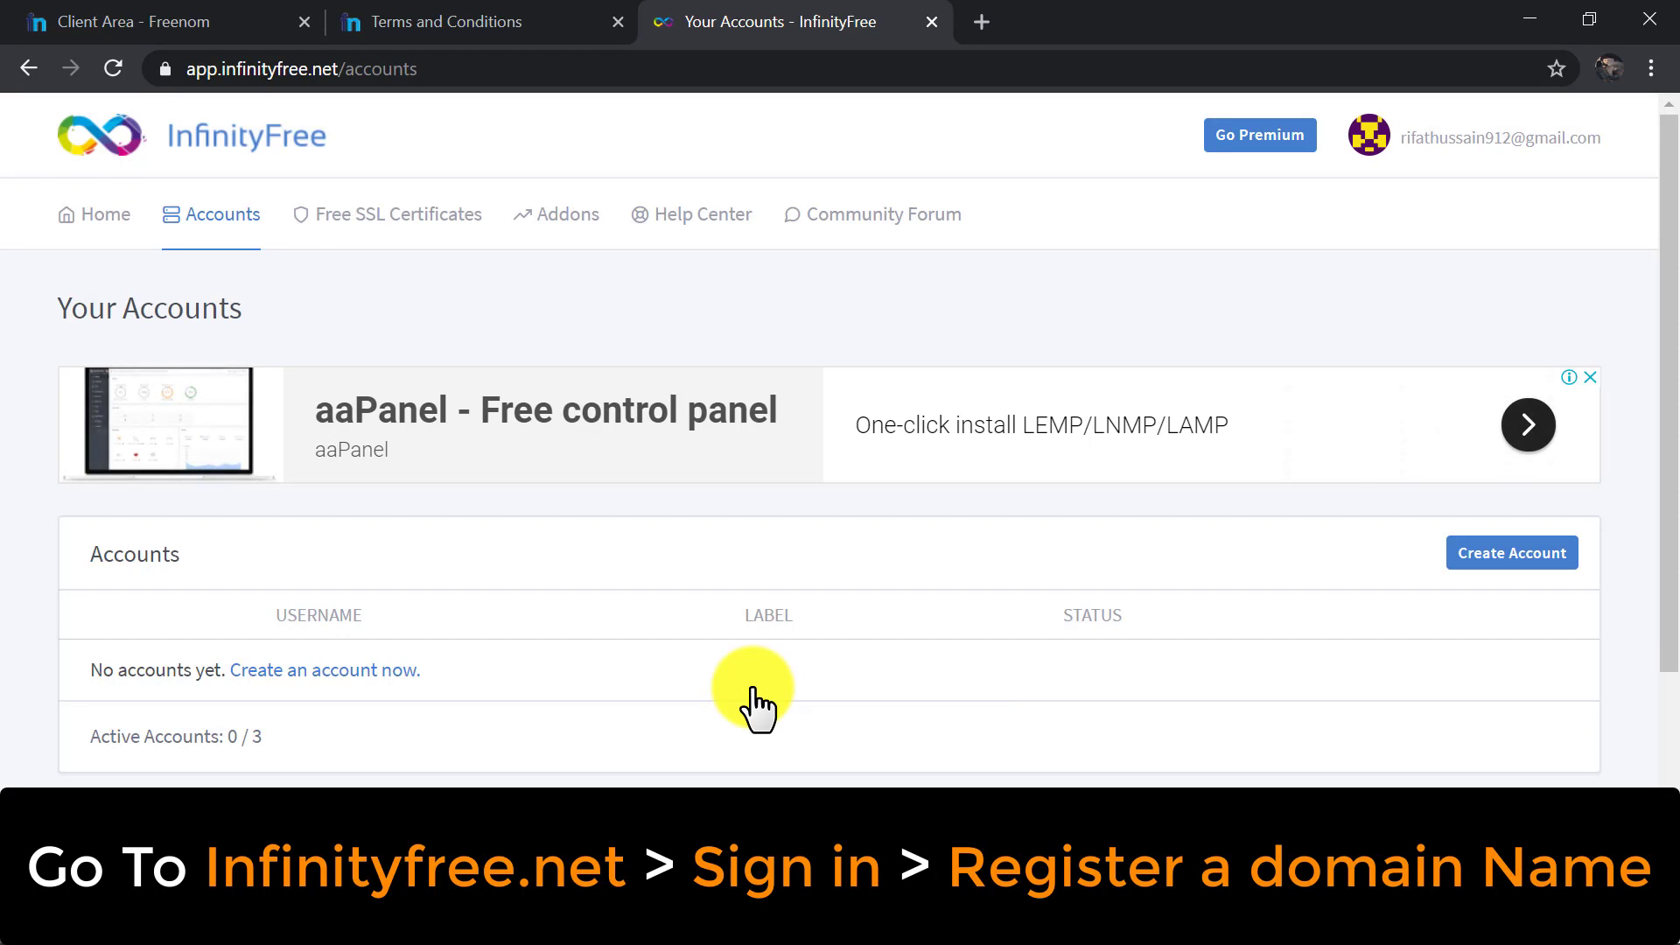
left_click(360, 678)
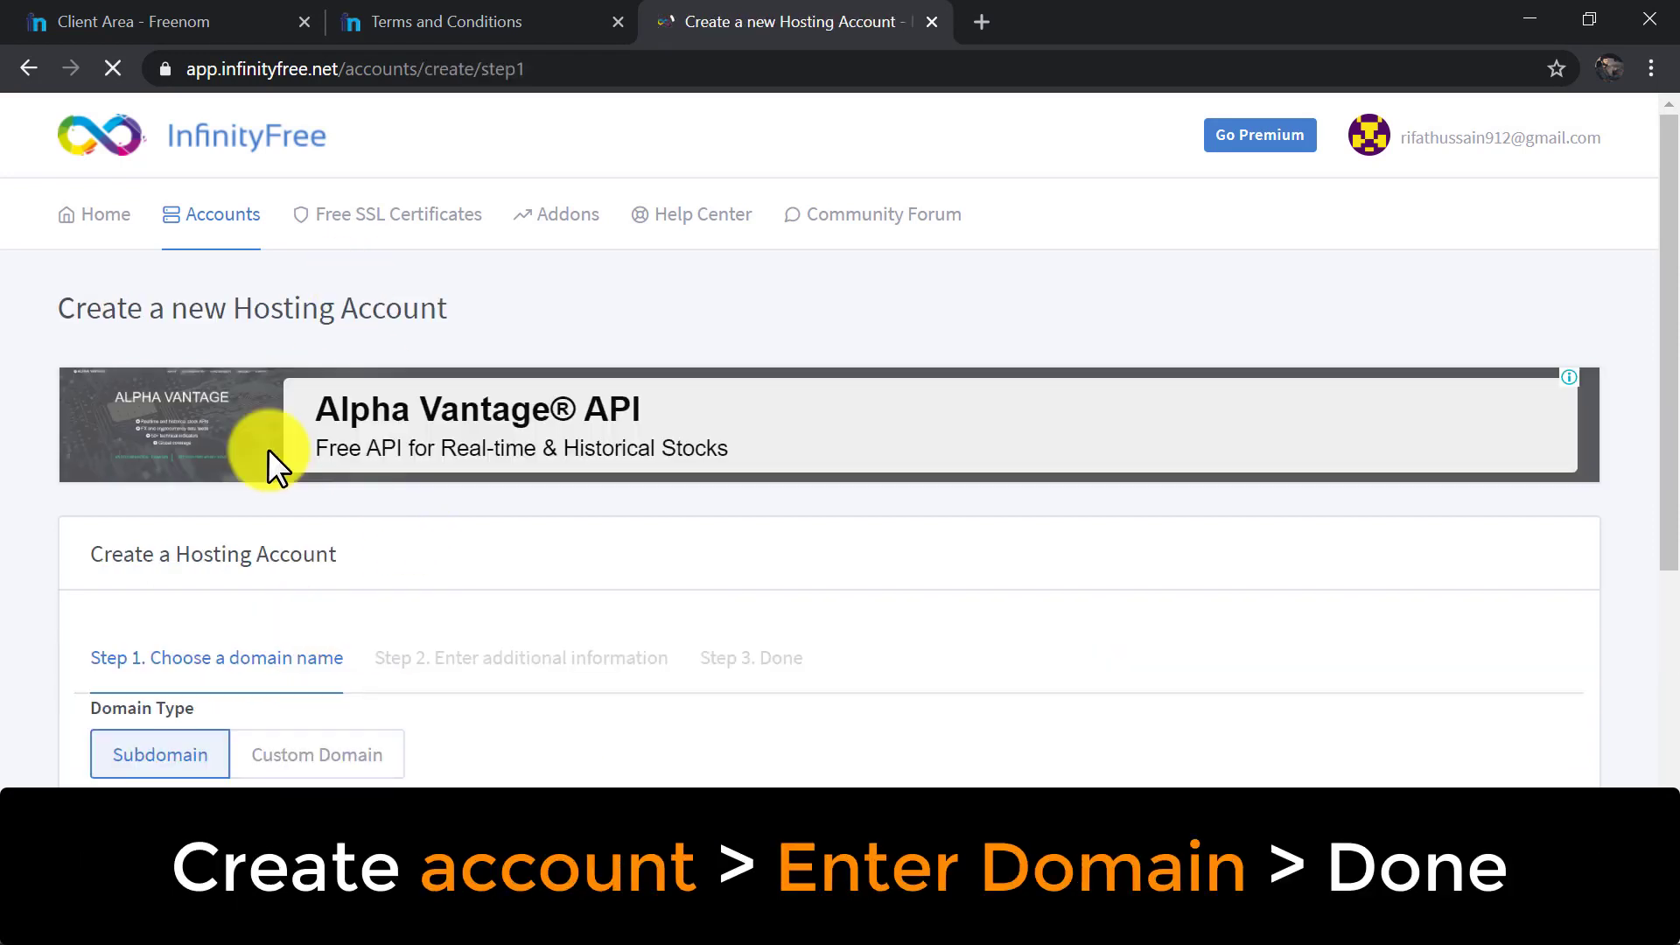
Choose Custom Domain and type rifatpitafi., correcting the mistyped extension letter.
left_click_drag(1665, 244, 1665, 420)
left_click(300, 472)
left_click(273, 656)
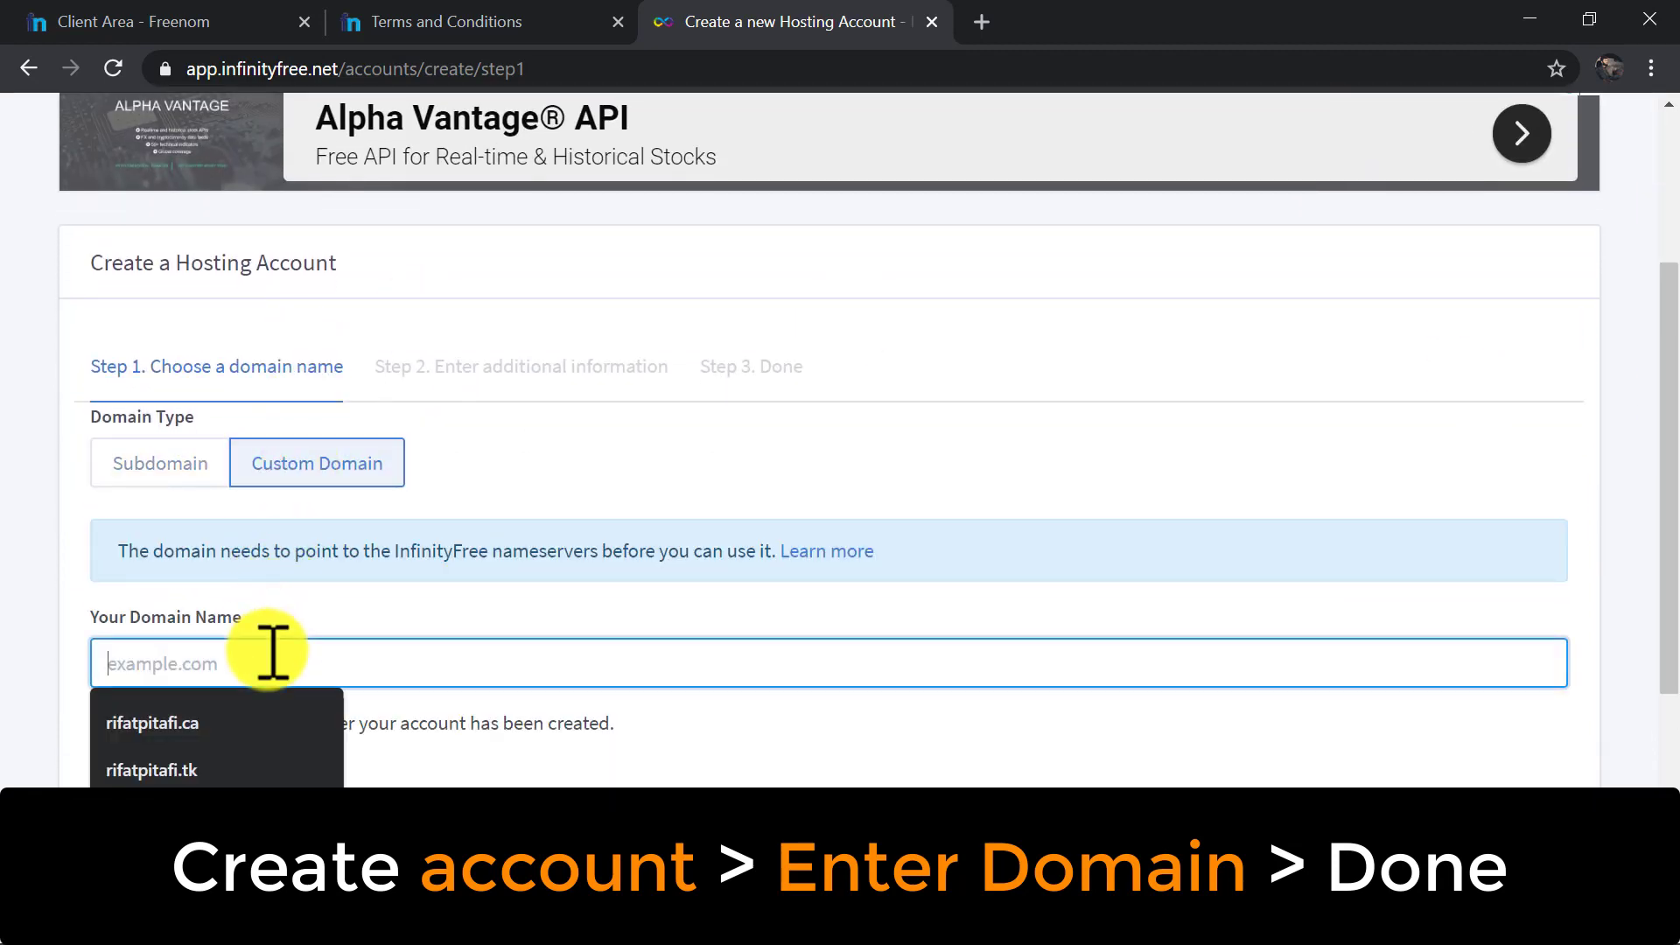
type("rifatpitaf")
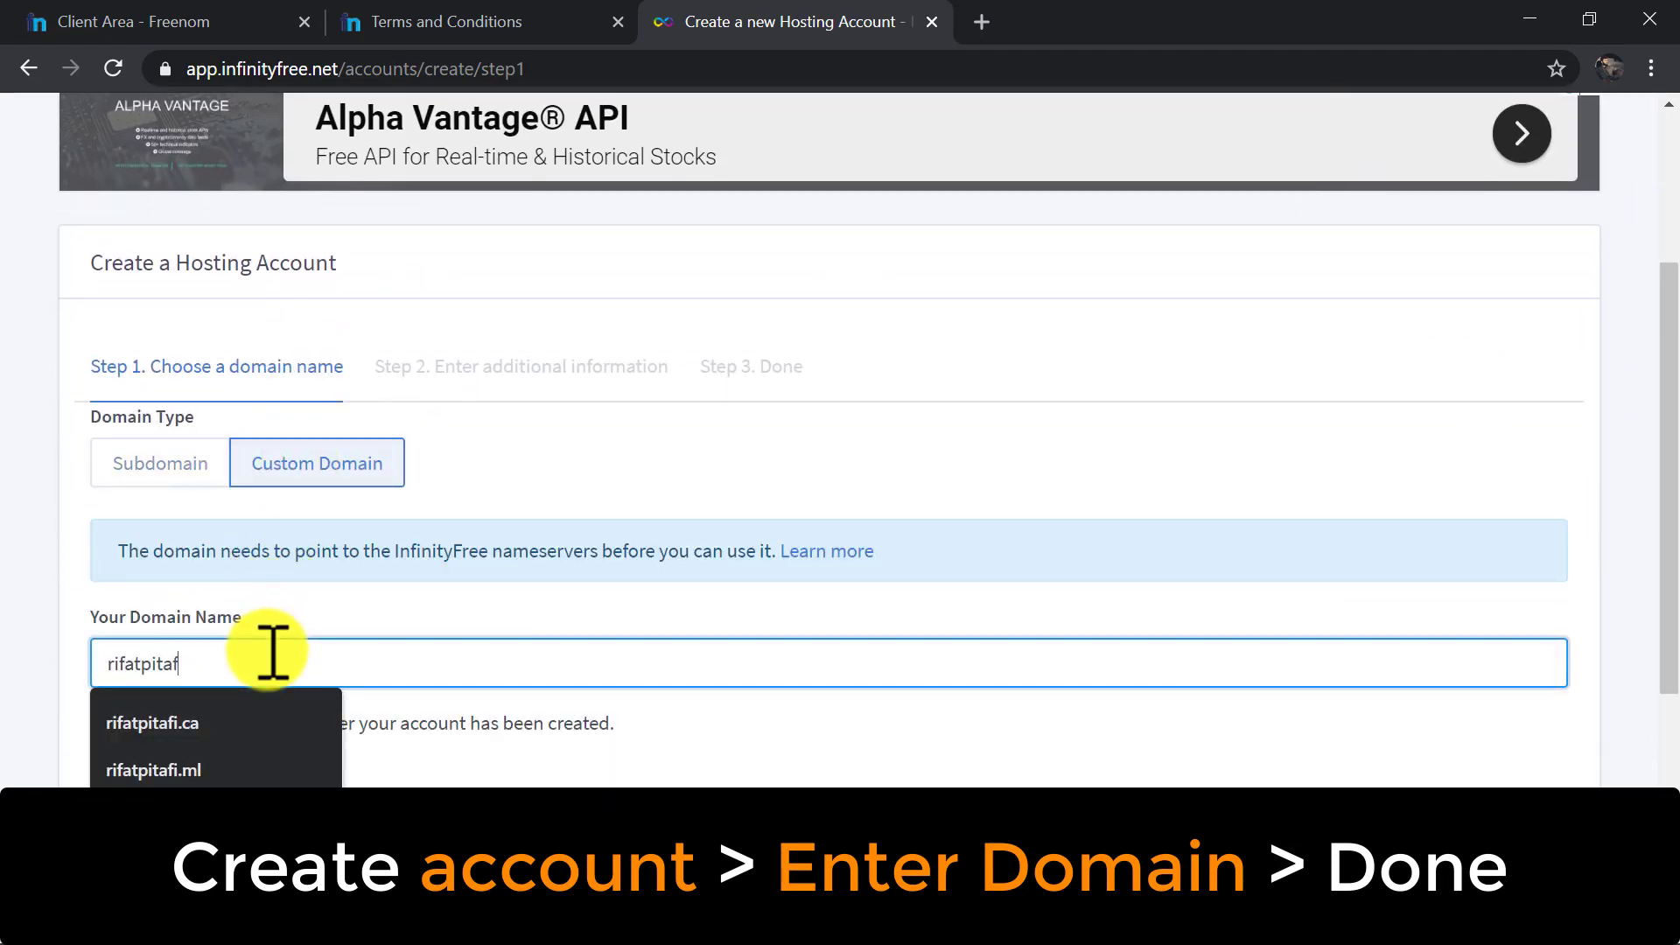
type("i.n")
key("BackSpace")
Finish rifatpitafi.ml and search it, confirming the domain is available.
type("ml")
left_click(216, 780)
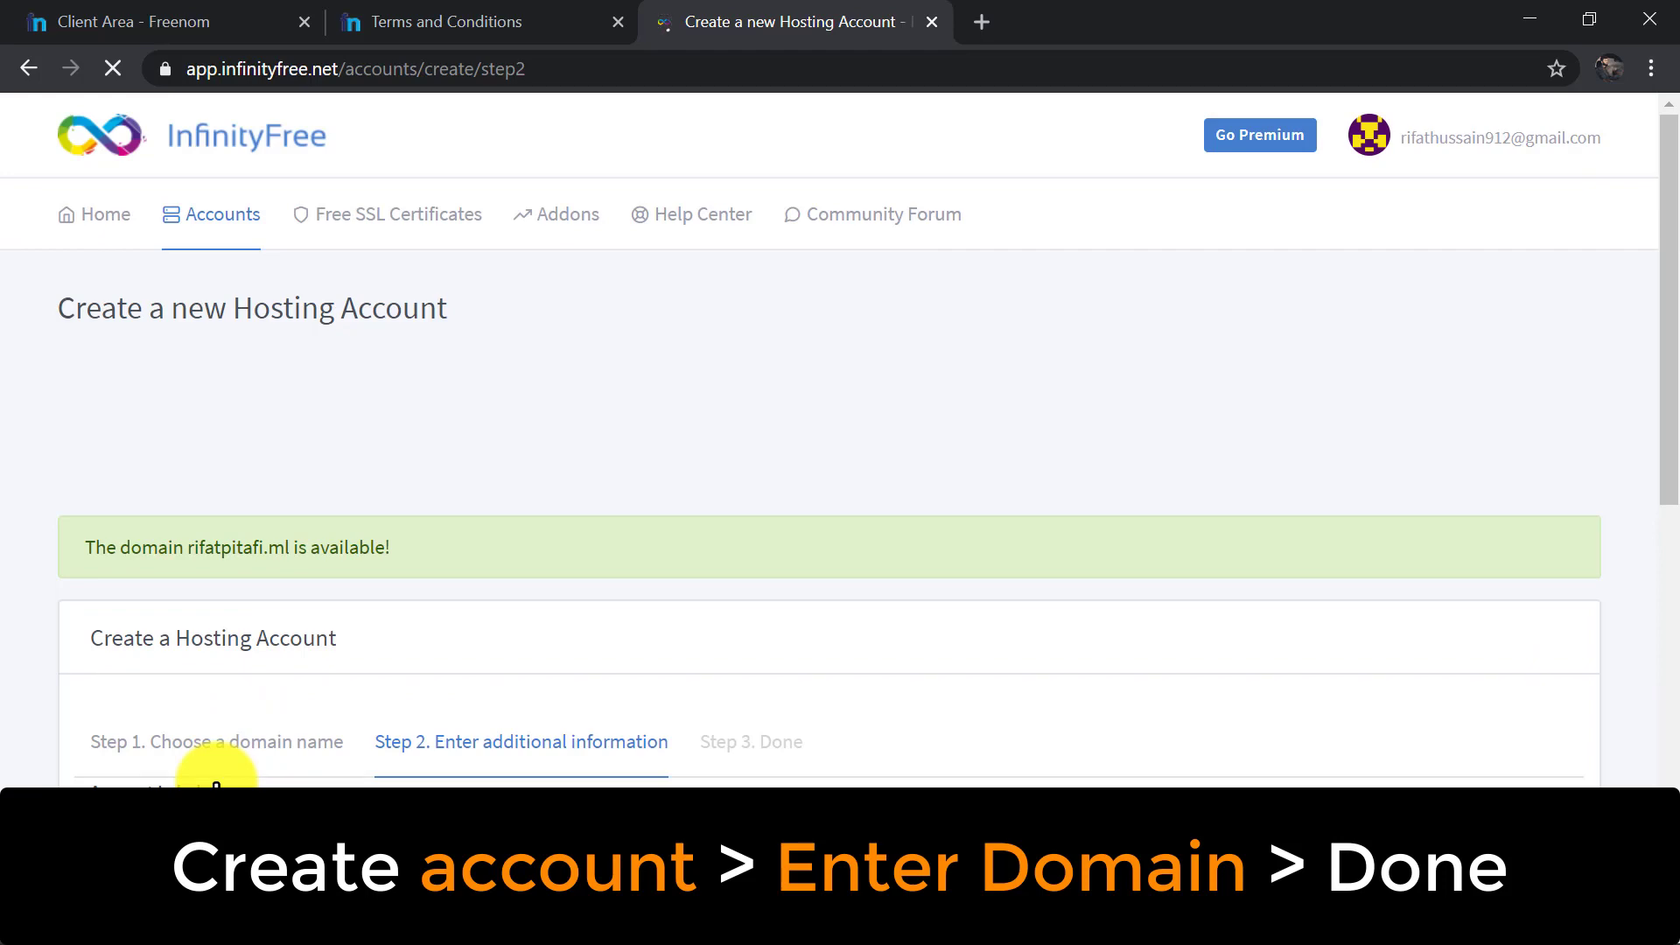
left_click_drag(85, 547, 428, 537)
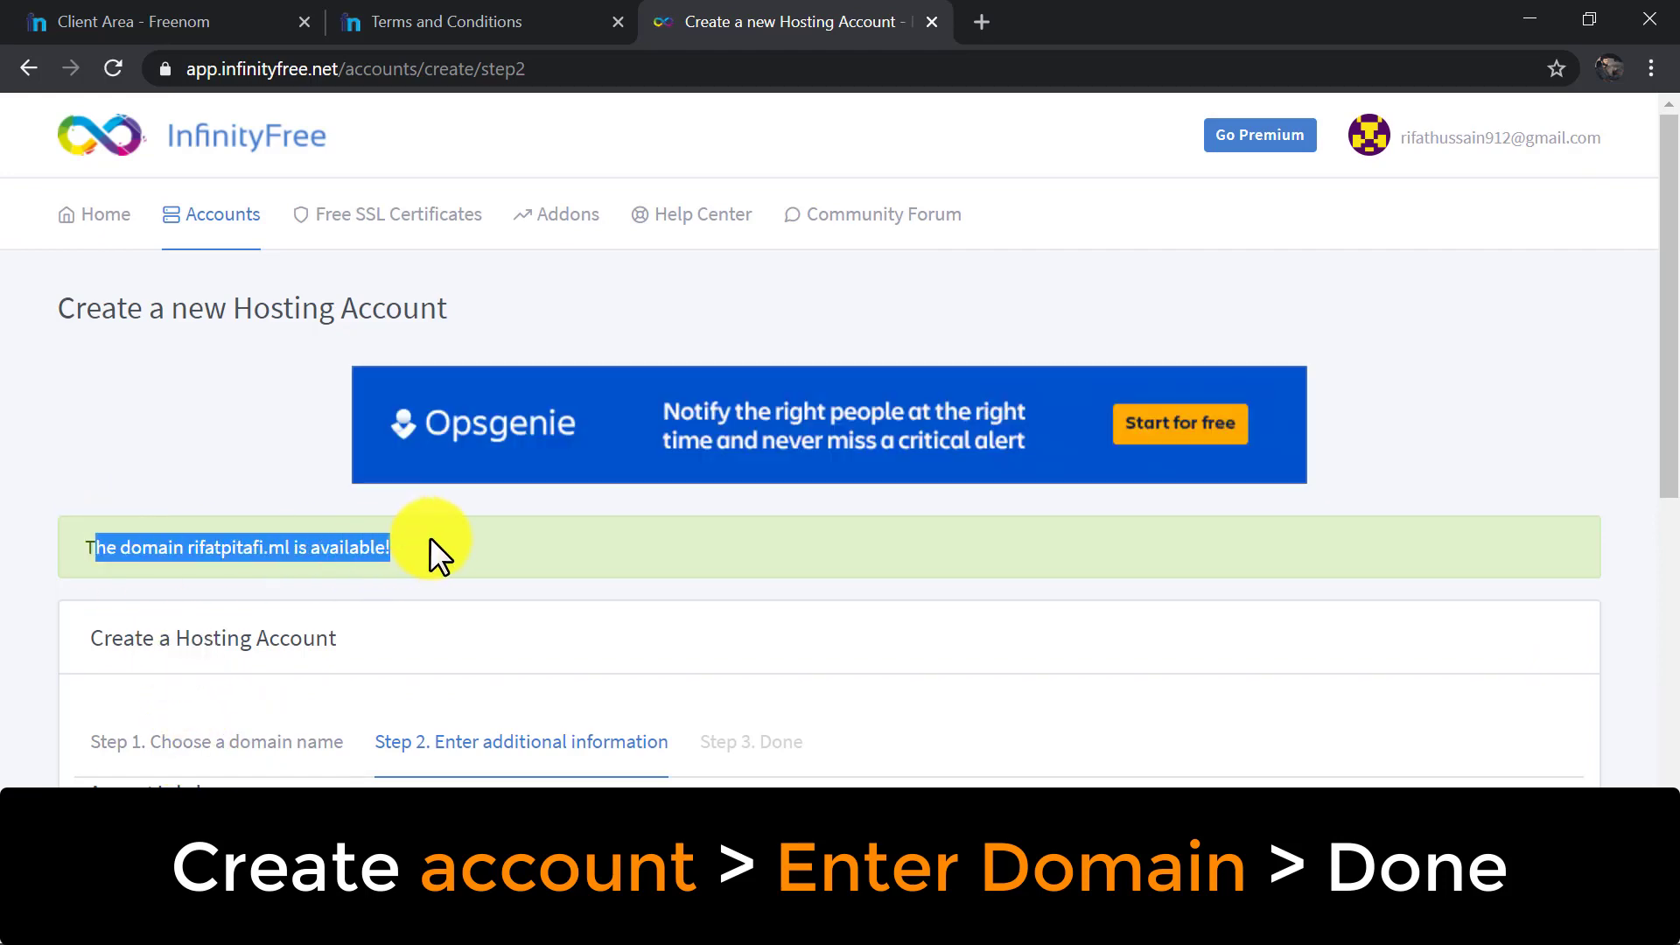
left_click(434, 535)
left_click_drag(1675, 289, 1674, 480)
Pass the I'm not a robot check, leave the password blank, and create the account.
left_click(128, 676)
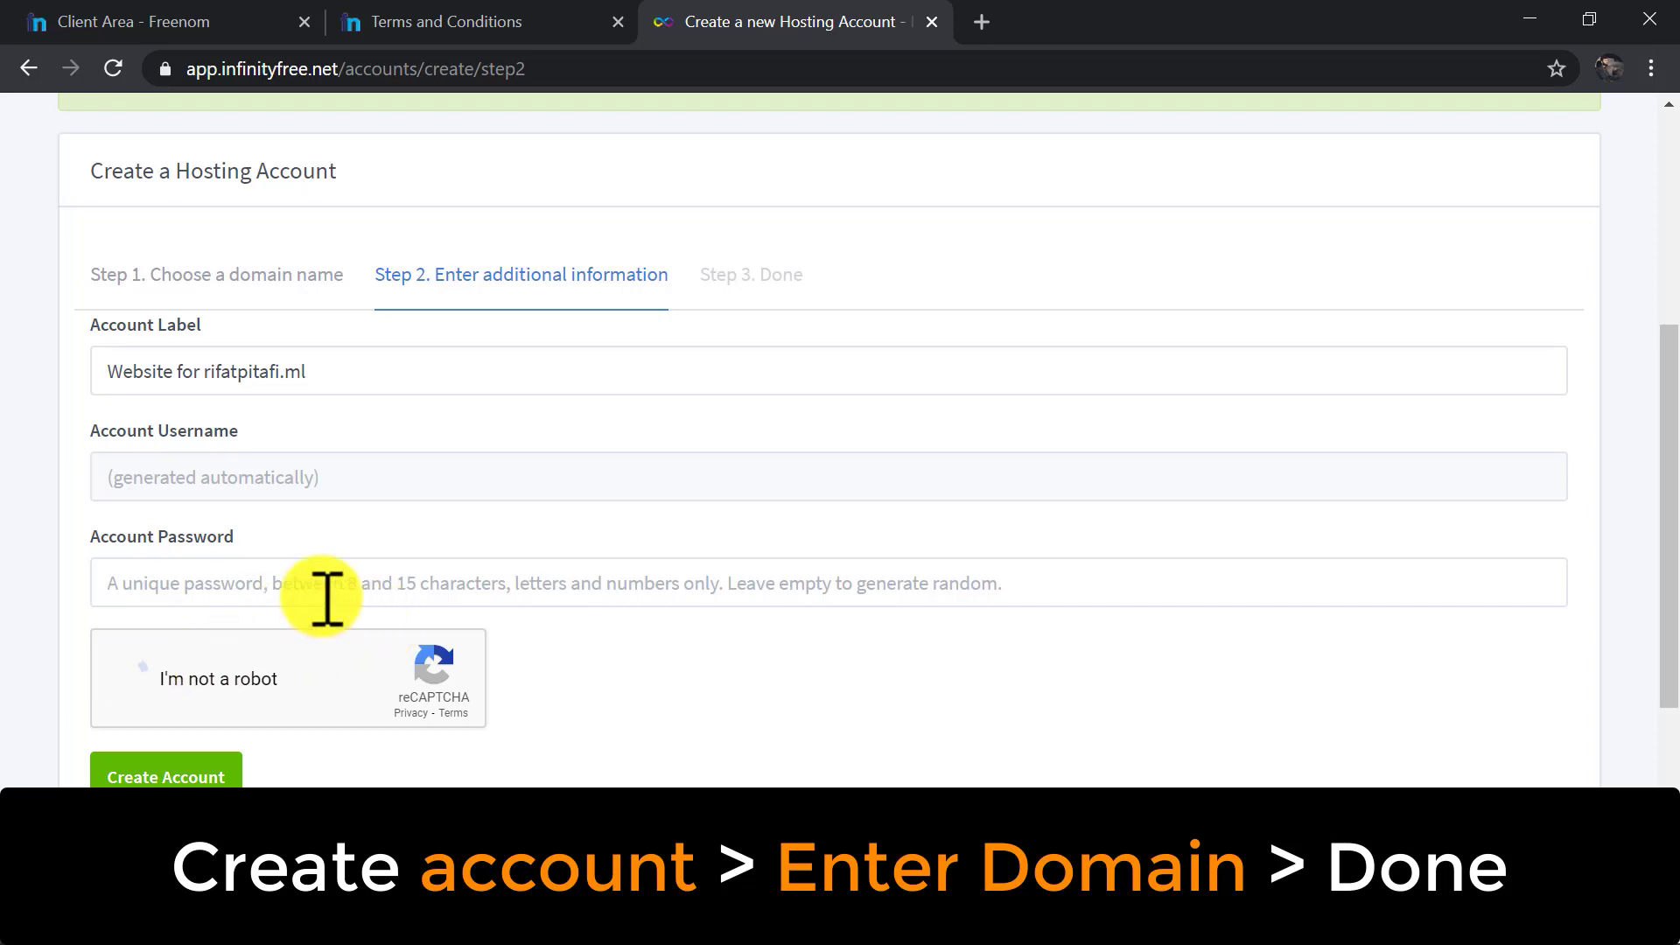
left_click(328, 595)
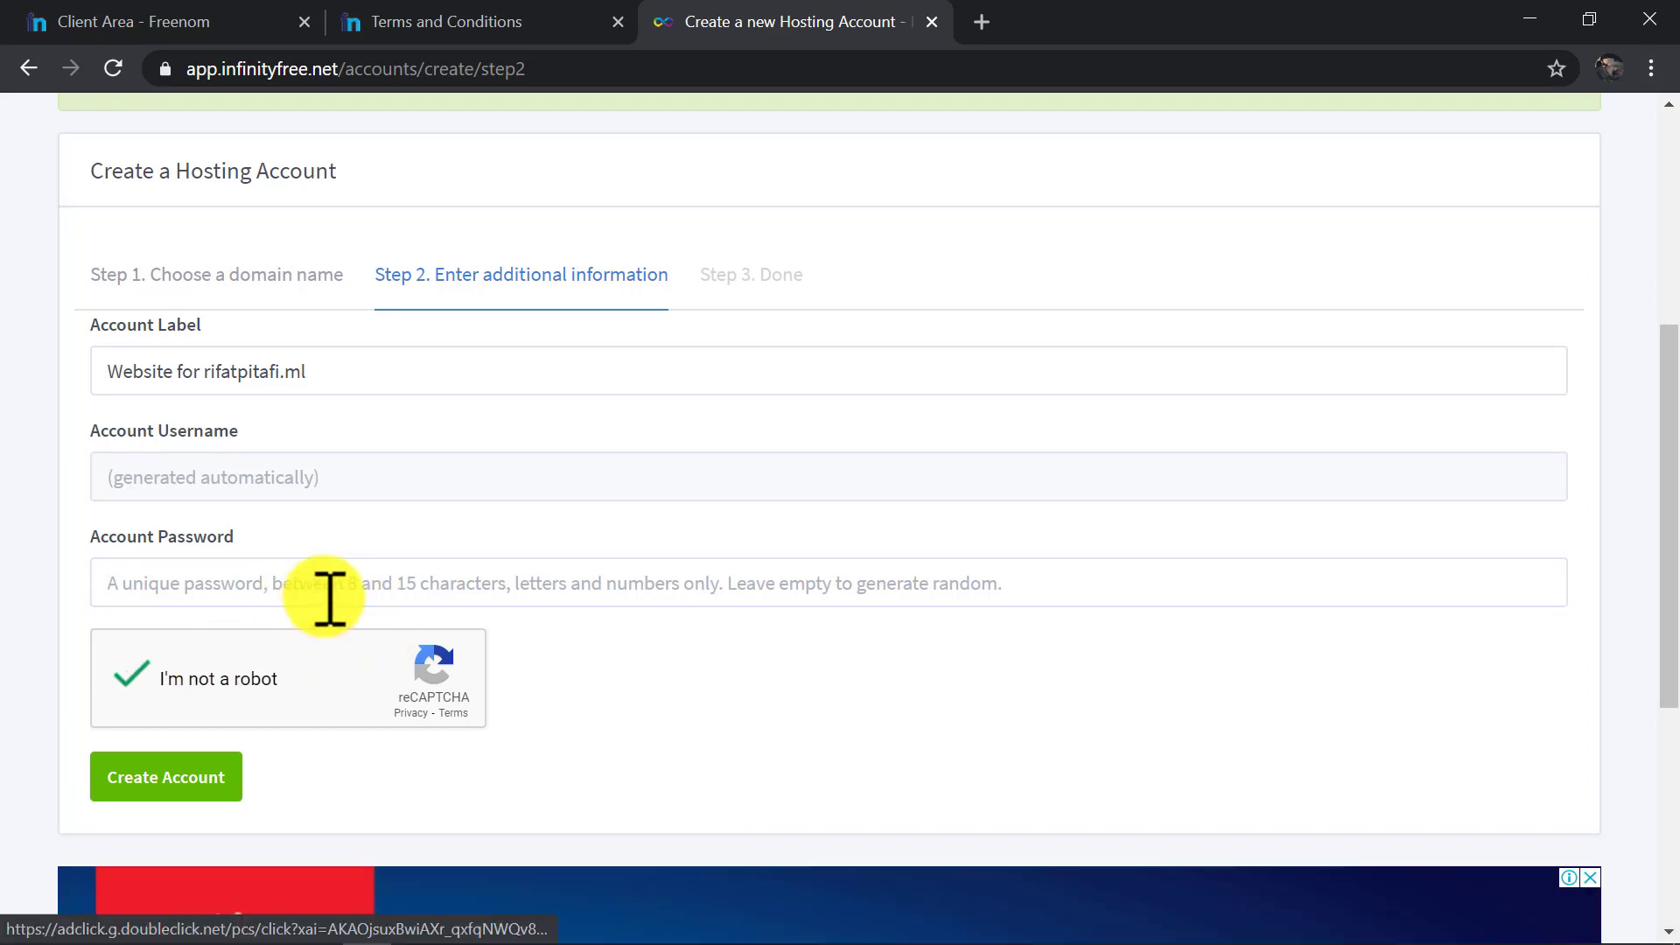
left_click(329, 595)
type("Lore")
key("BackSpace")
key("BackSpace")
key("BackSpace")
key("BackSpace")
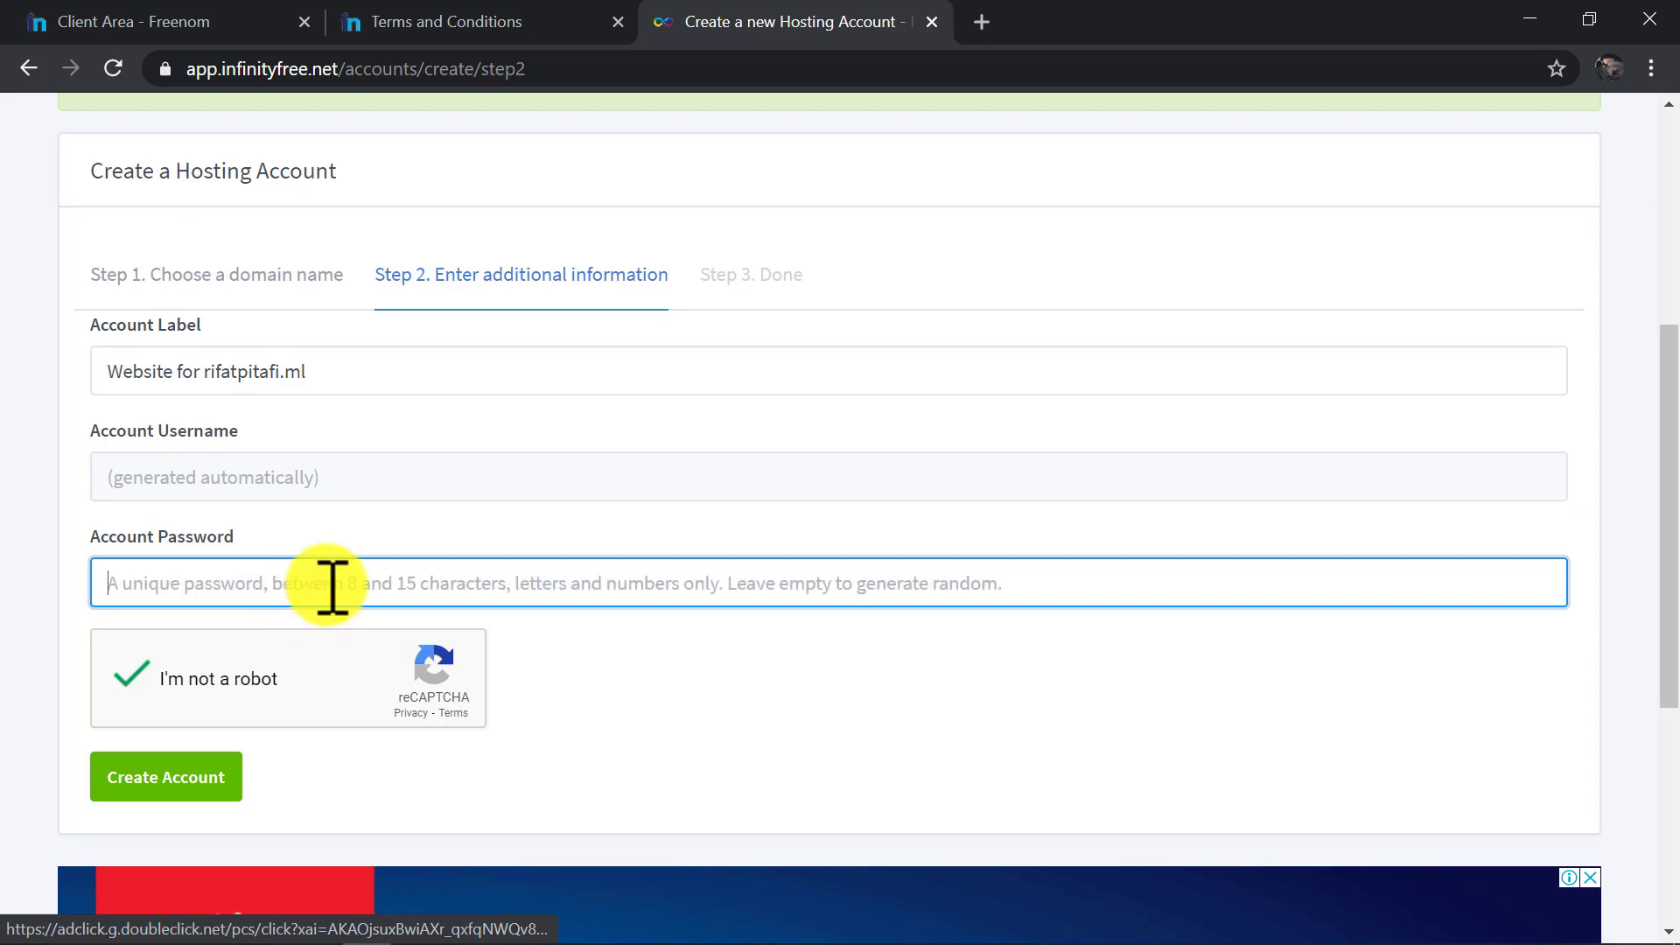
left_click(176, 779)
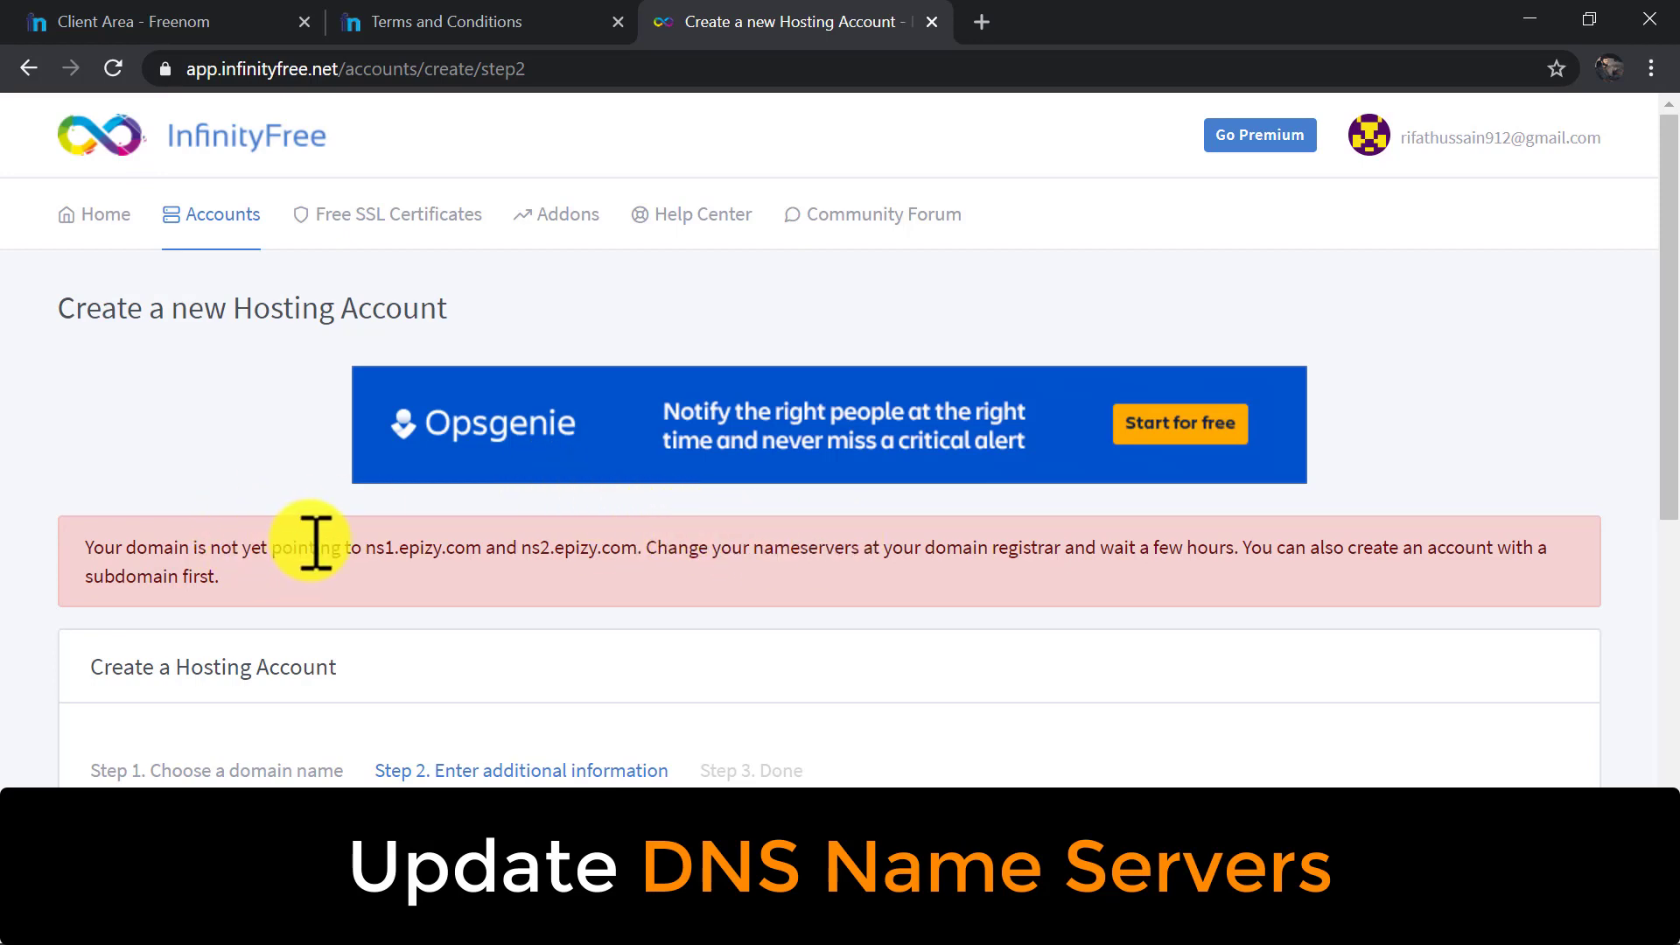
Select ns1.epizy.com in InfinityFree's red nameserver warning.
left_click_drag(366, 547, 483, 542)
key("ctrl+c")
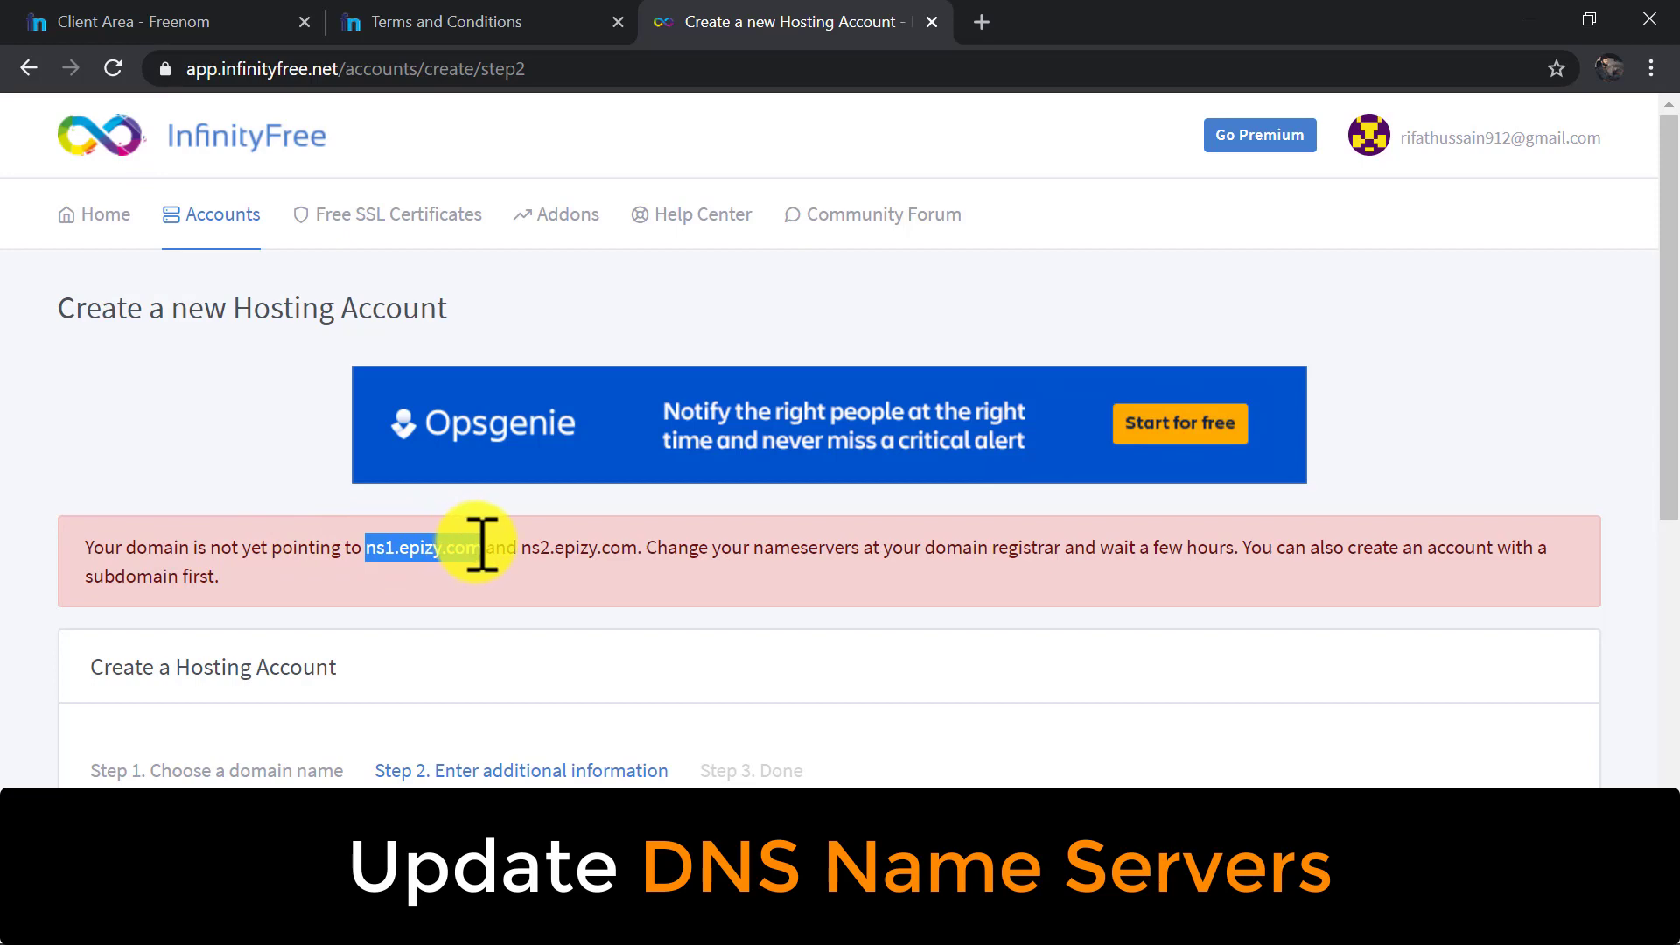
Open Manage Domain for rifatpitafi.ml in the Freenom Client Area.
left_click(446, 21)
left_click(218, 19)
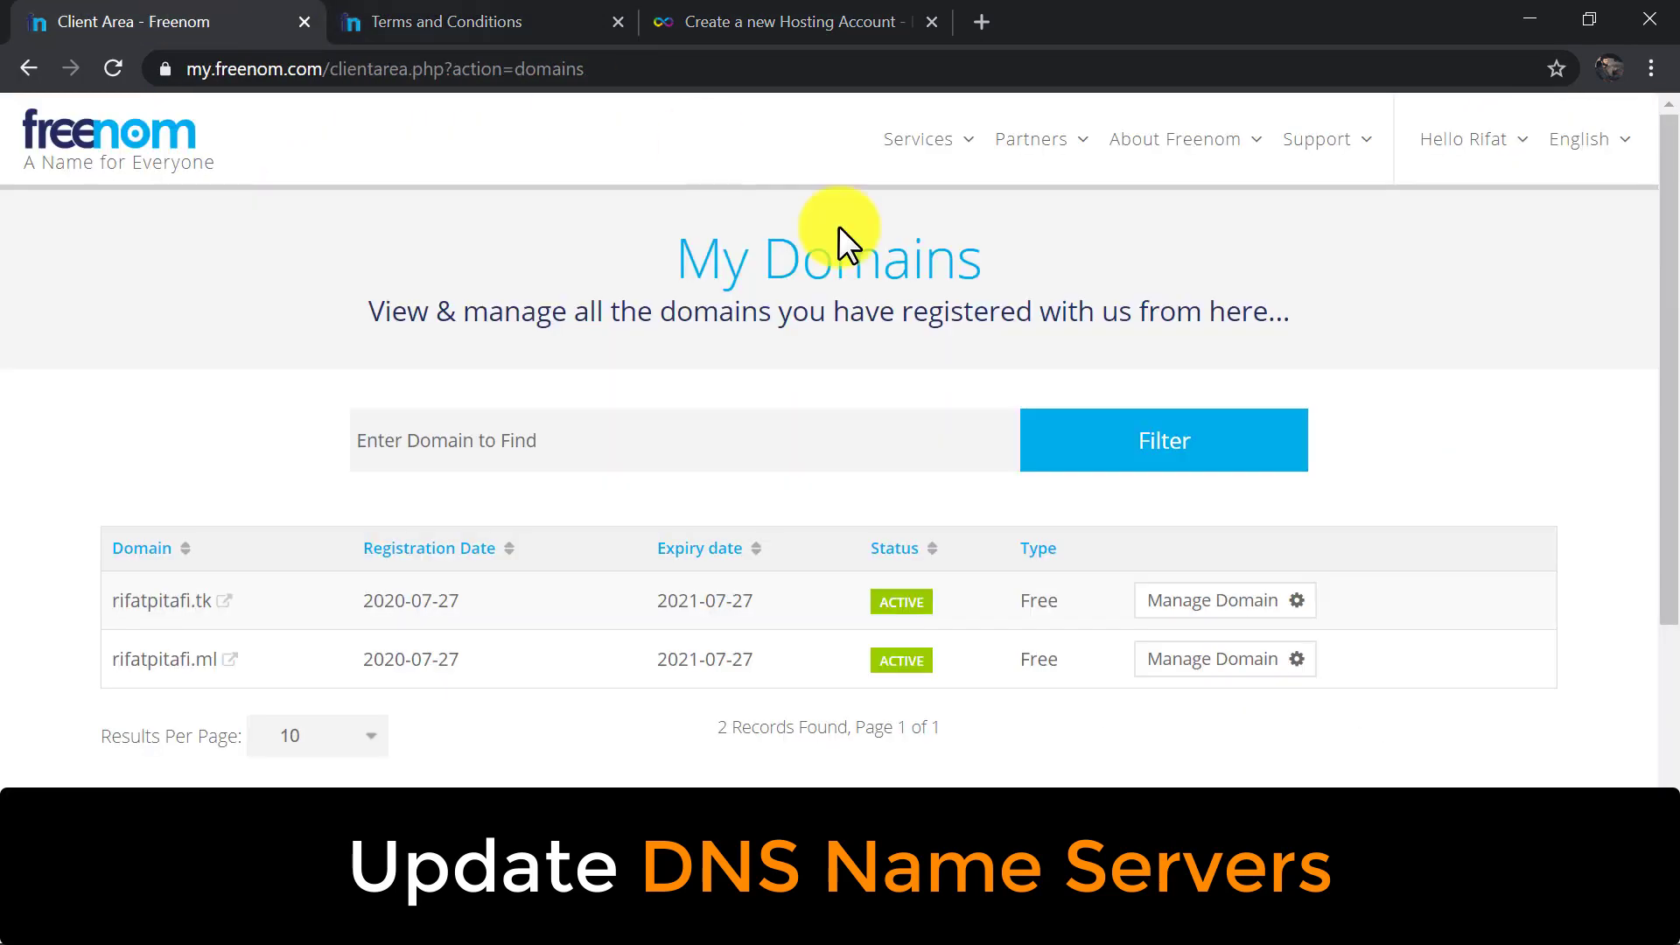
left_click(1237, 674)
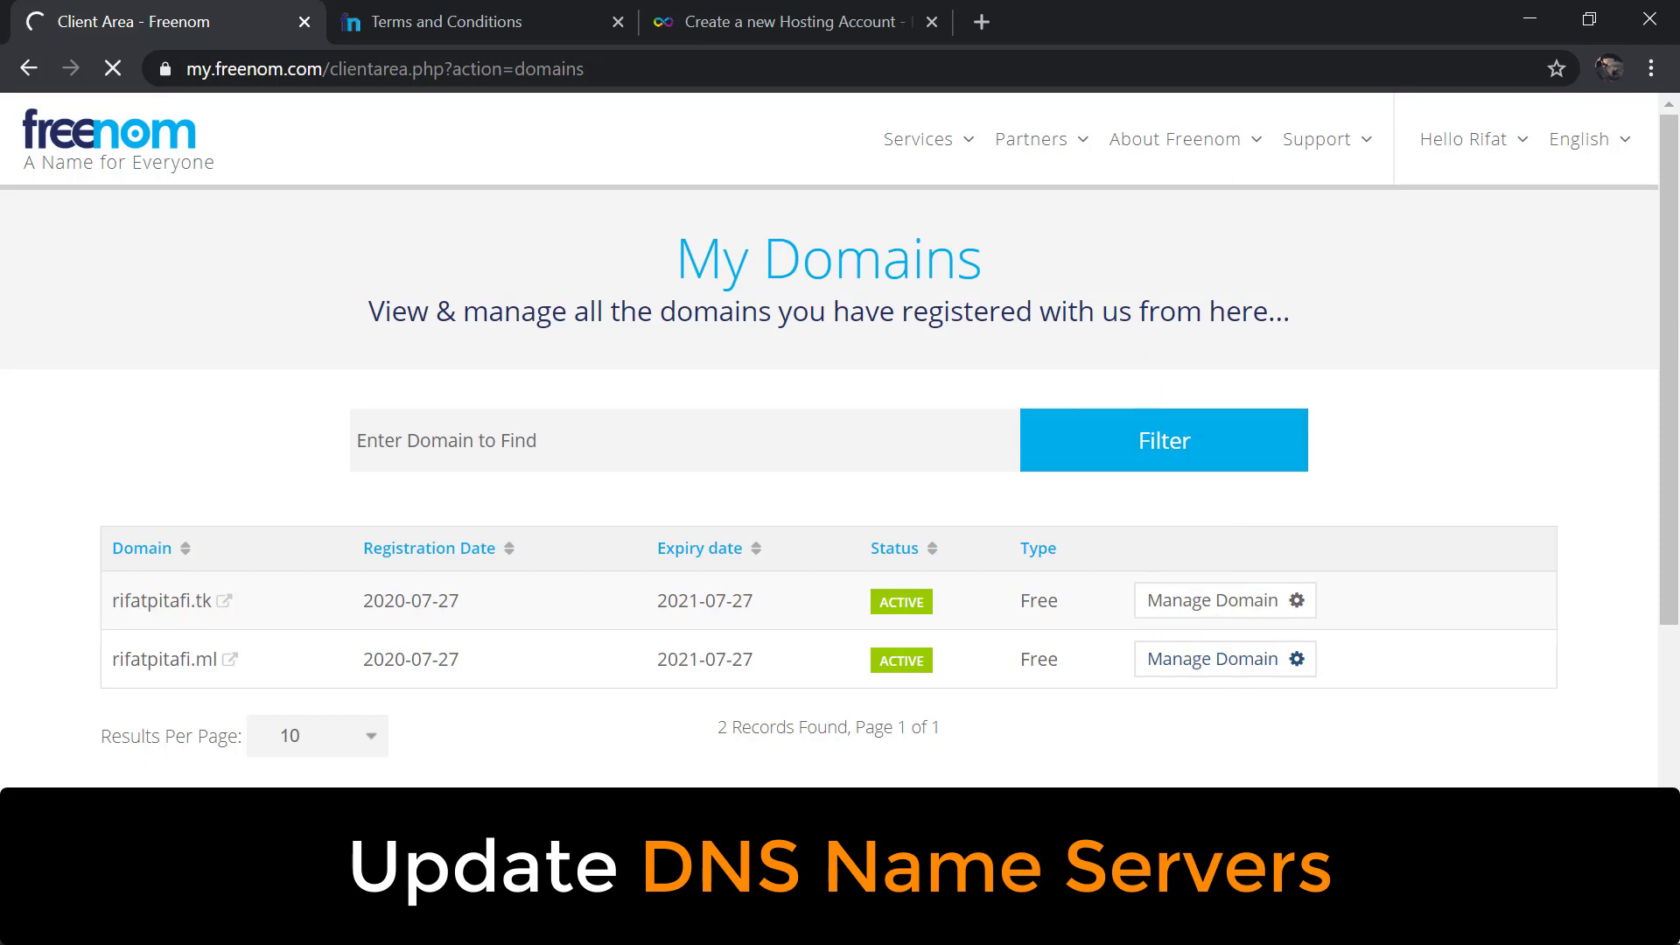
Recheck InfinityFree's nameserver warning, then return to the rifatpitafi.ml management page.
left_click(750, 20)
left_click_drag(1673, 359, 1673, 428)
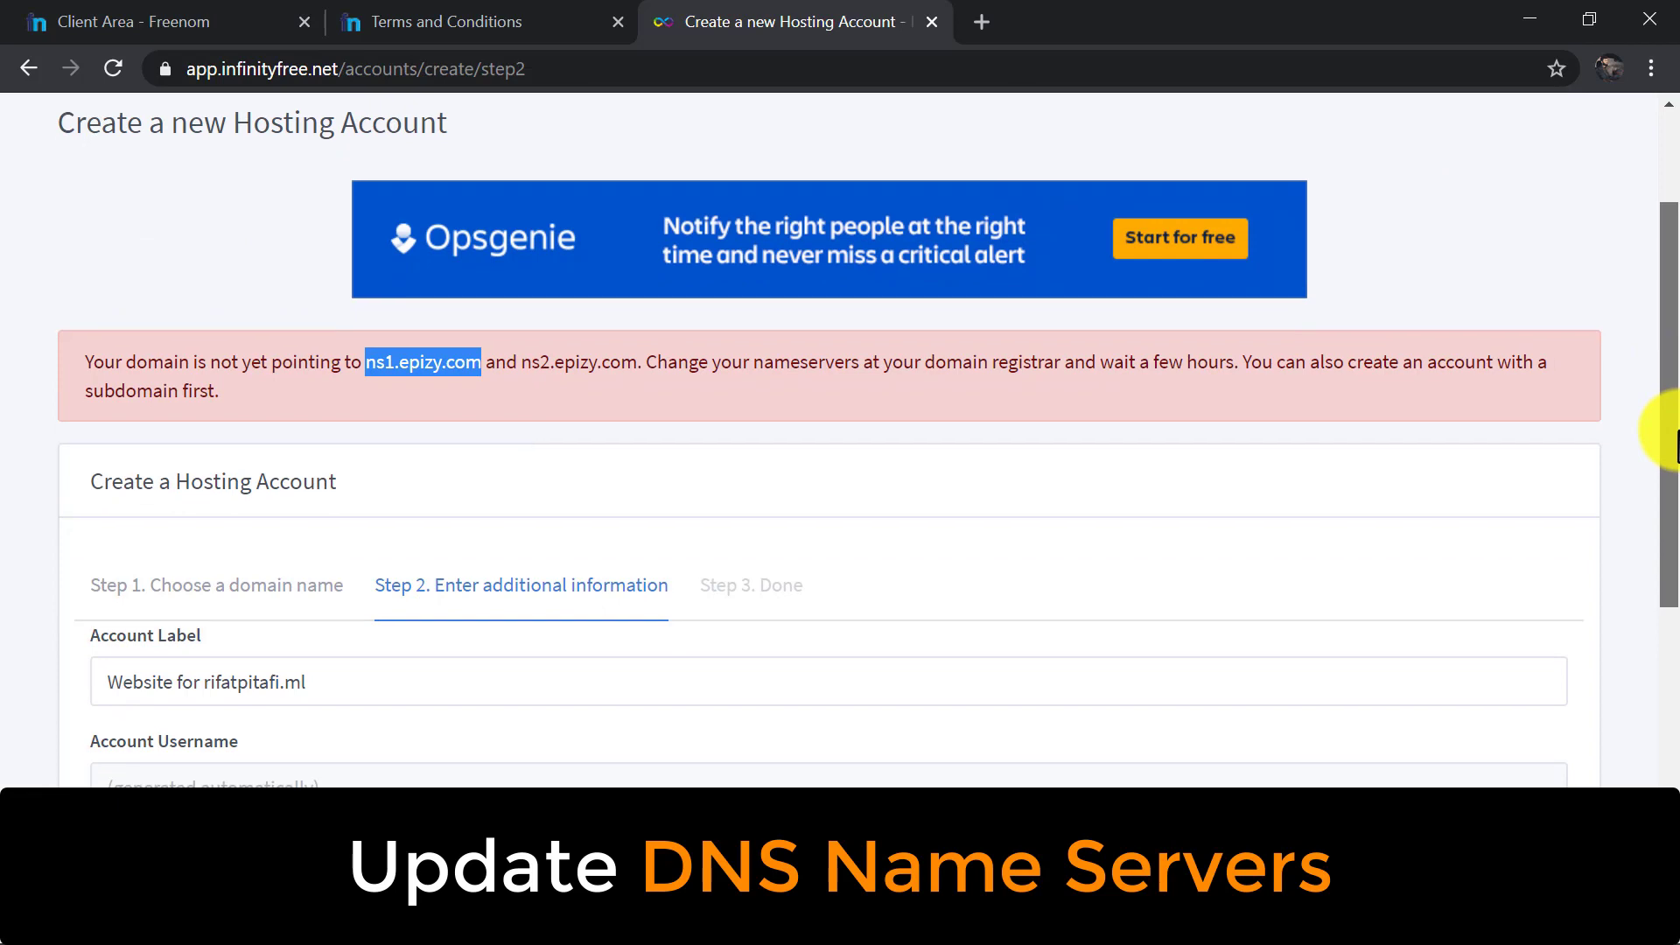
left_click_drag(1673, 429, 1672, 356)
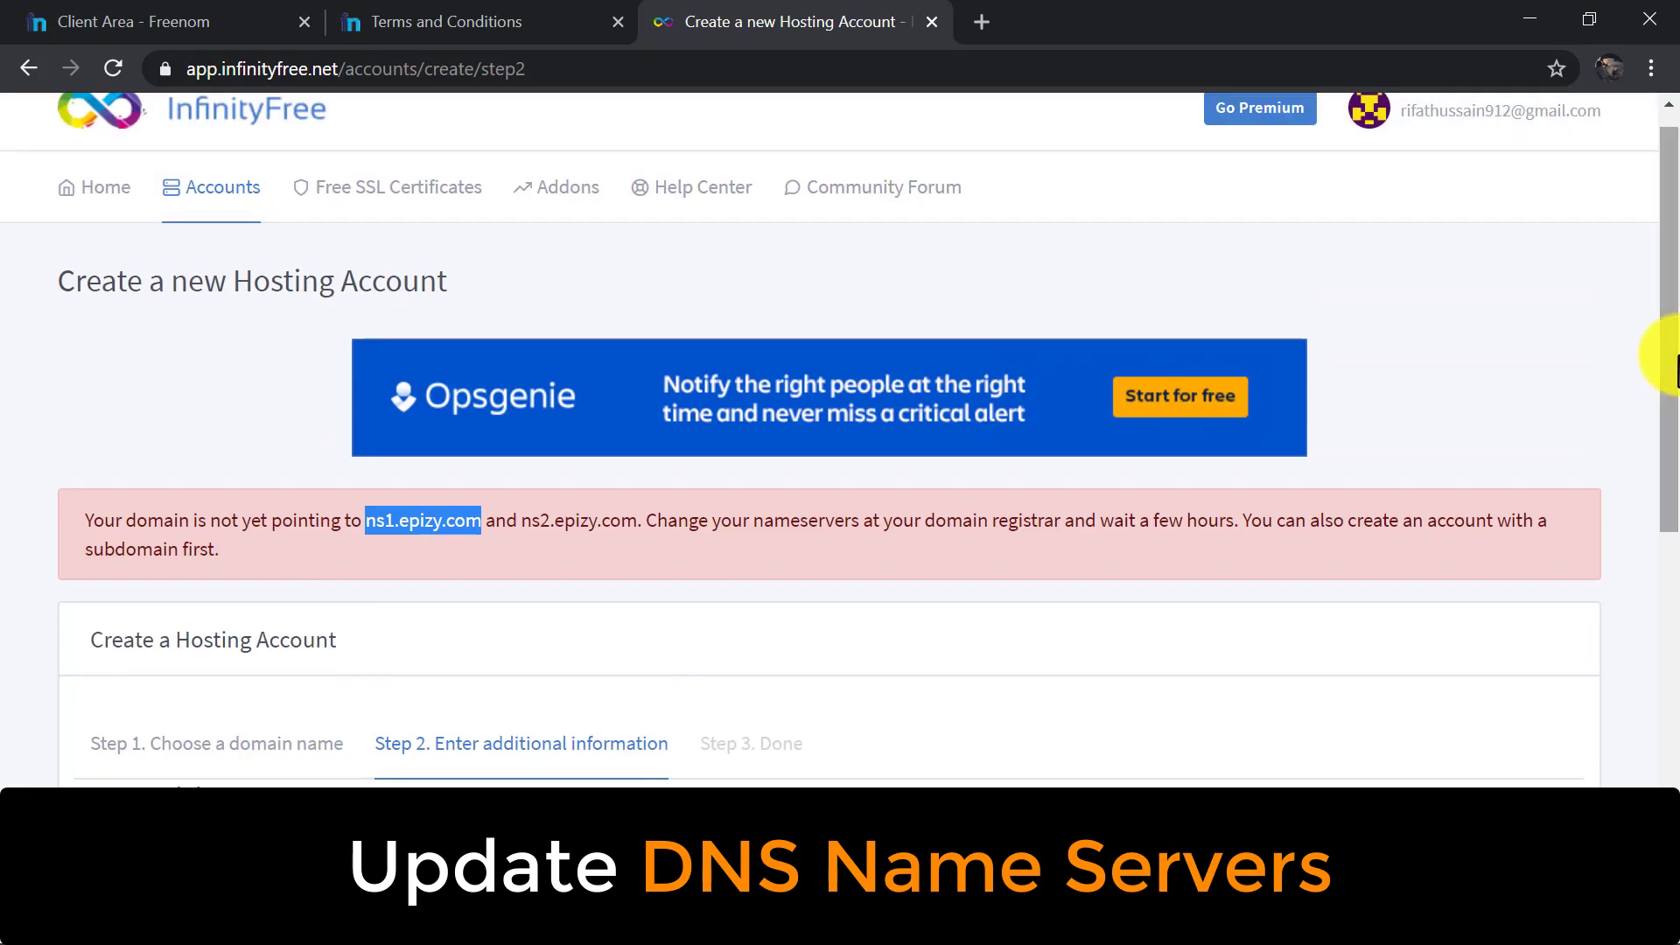
left_click(131, 21)
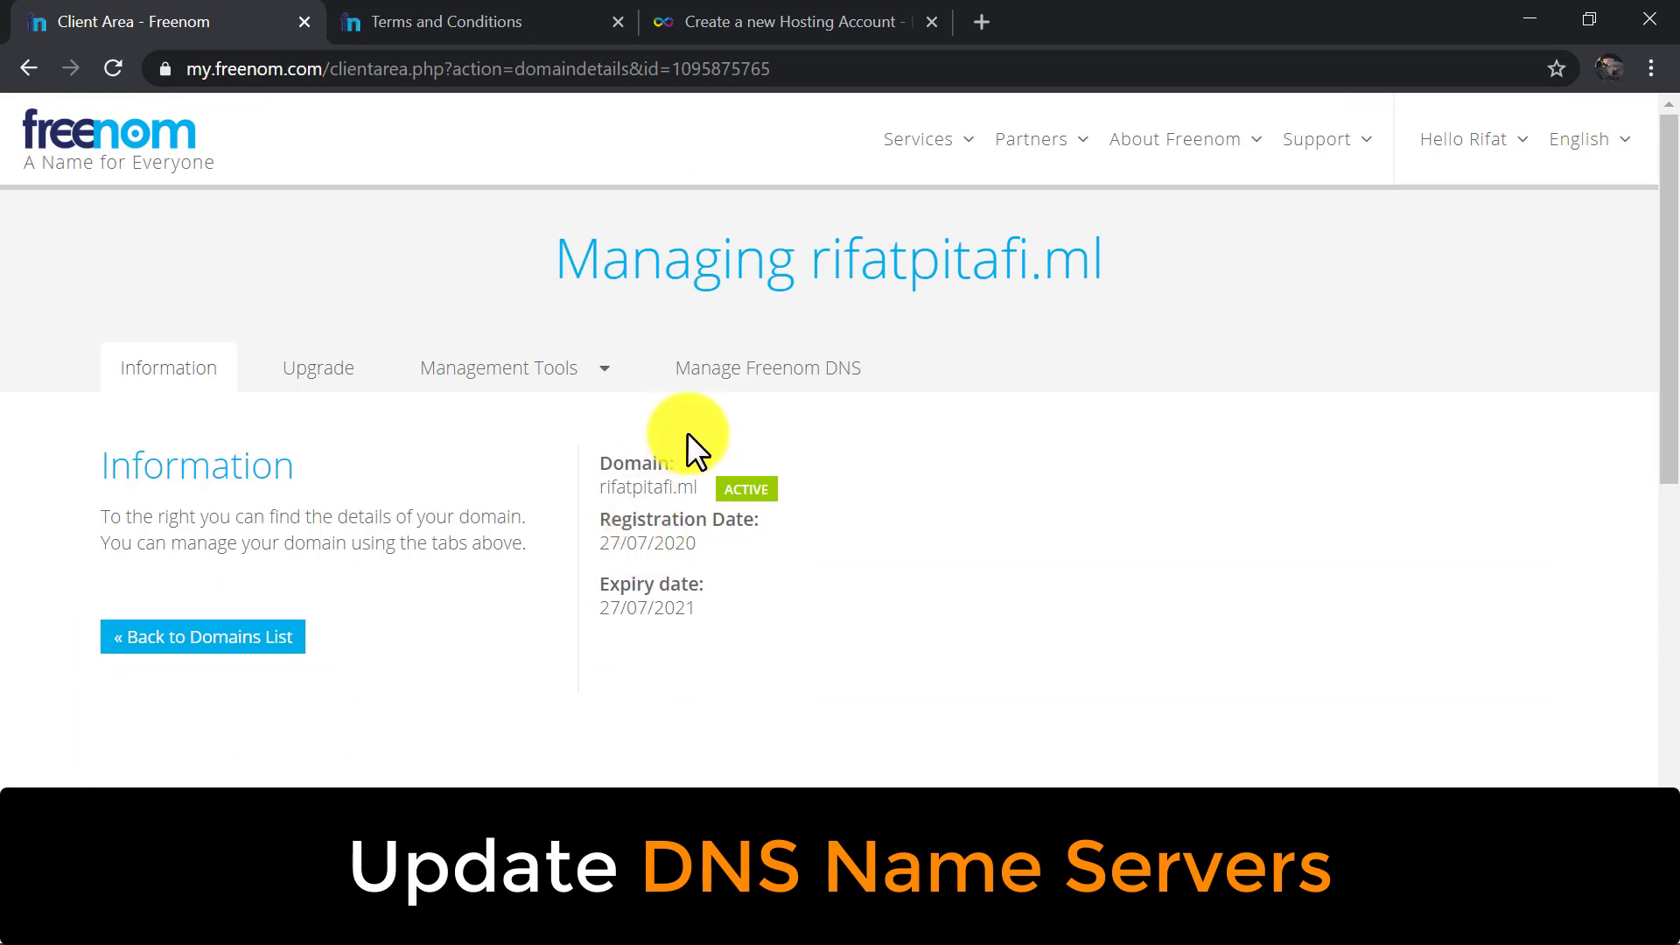
Switch the domain to custom nameservers and paste ns1.epizy.com as Nameserver 1.
left_click(518, 384)
left_click(517, 422)
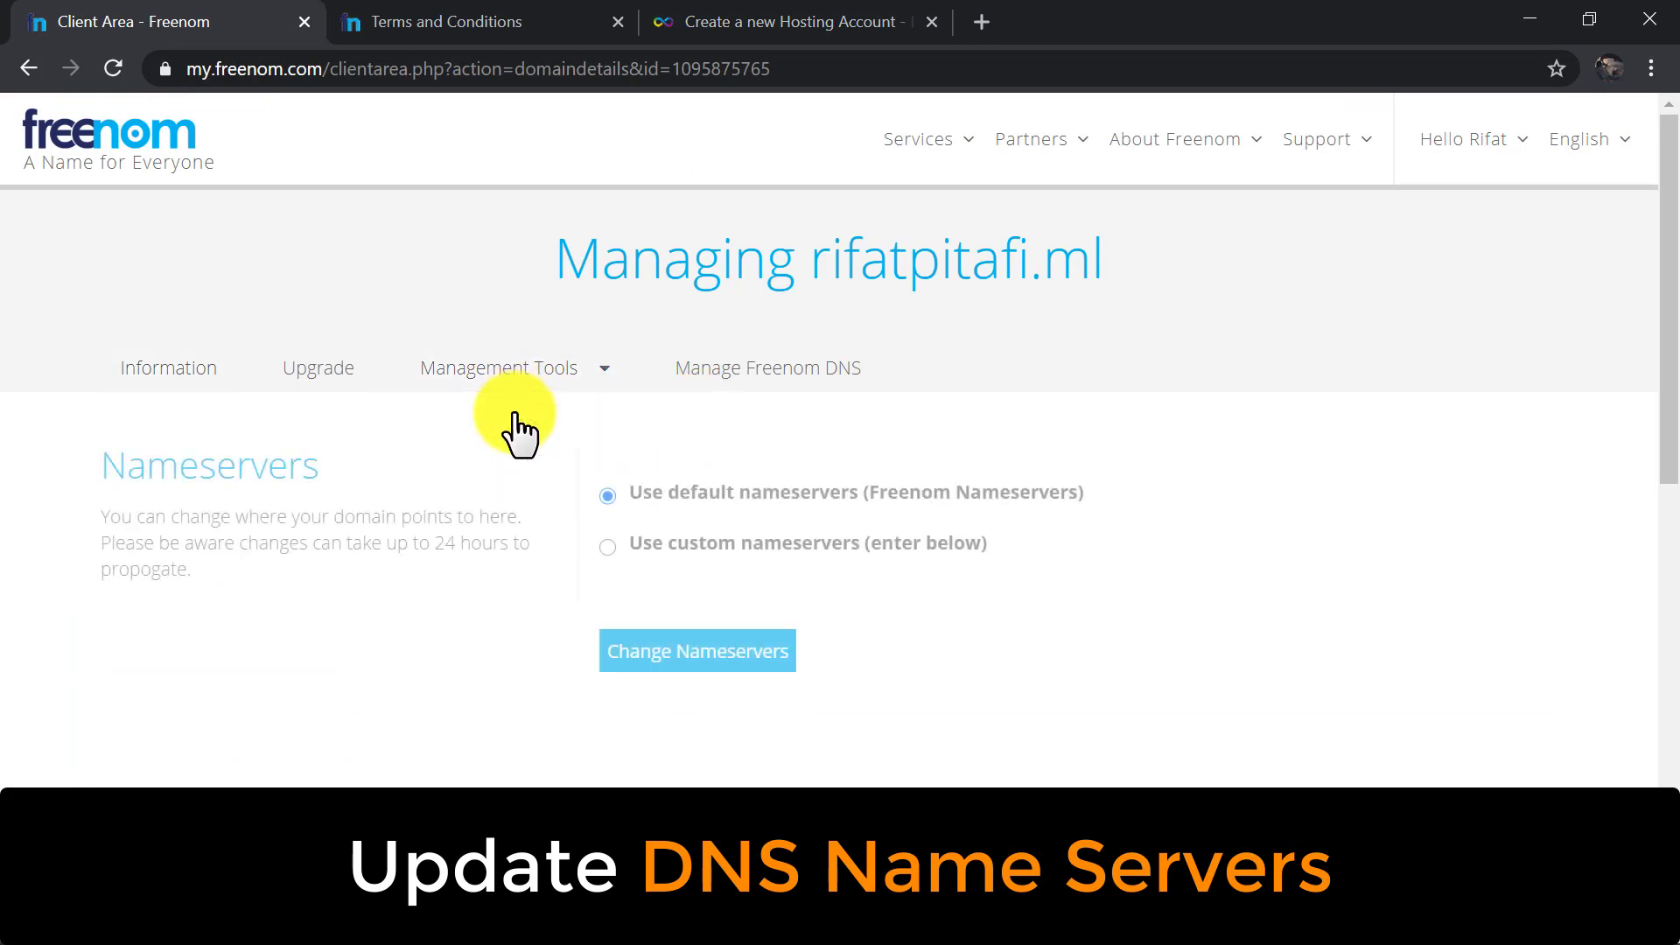
left_click(706, 544)
left_click(705, 668)
key("ctrl+v")
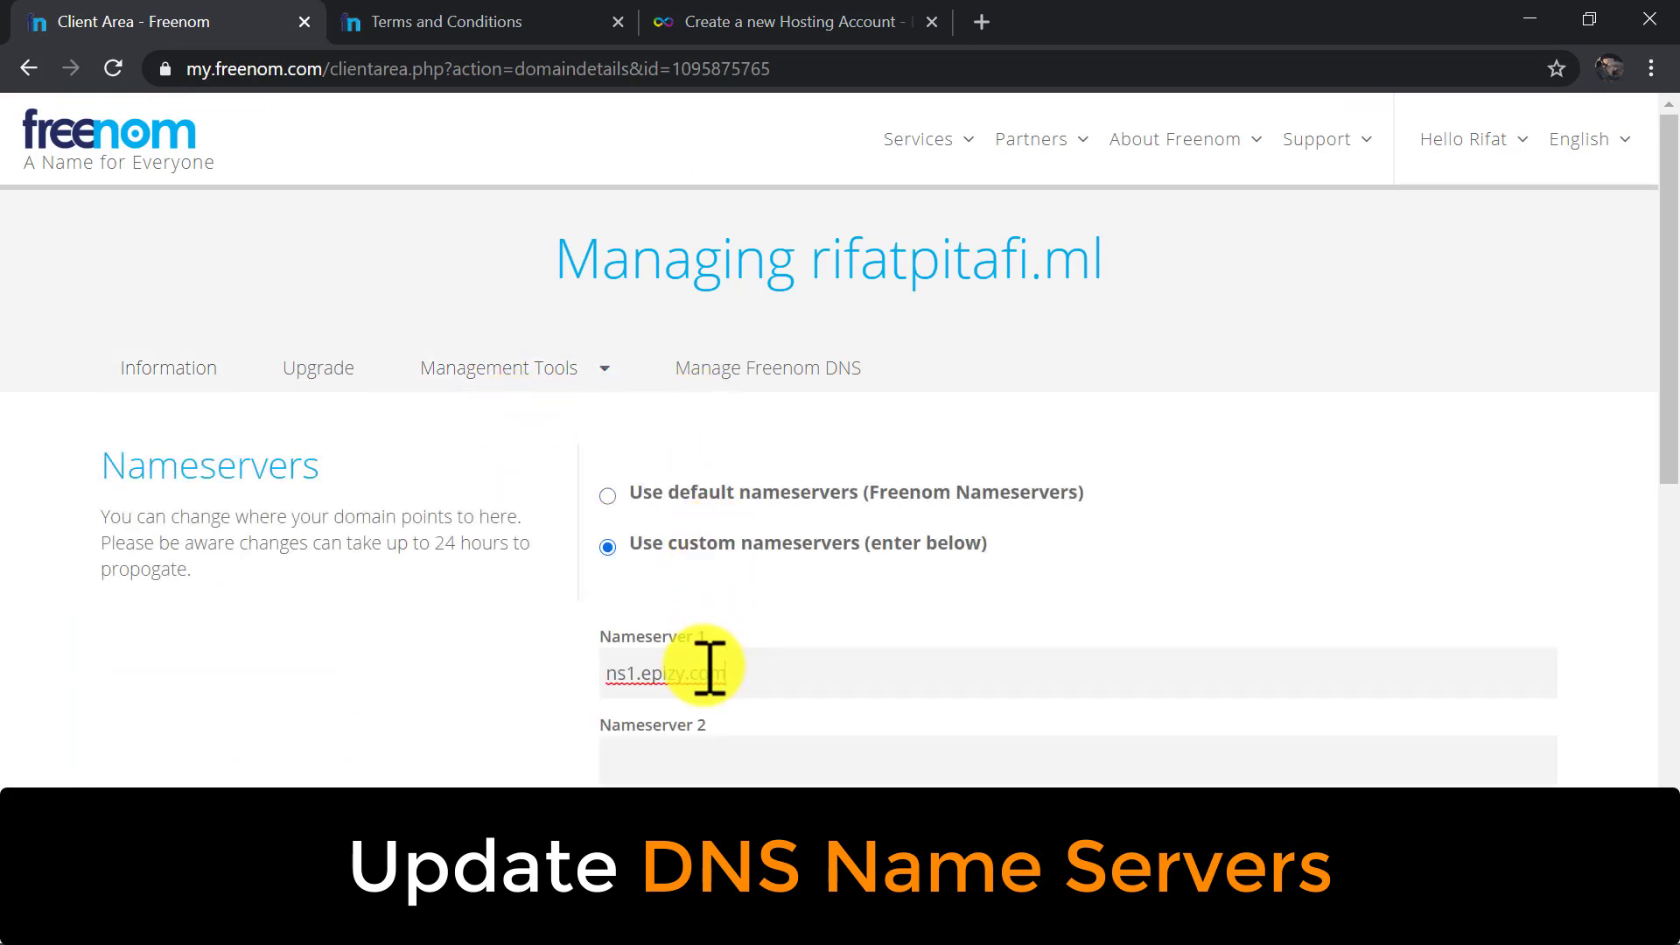
Copy ns2.epizy.com from InfinityFree, paste it as Nameserver 2, and save the nameservers.
left_click(711, 10)
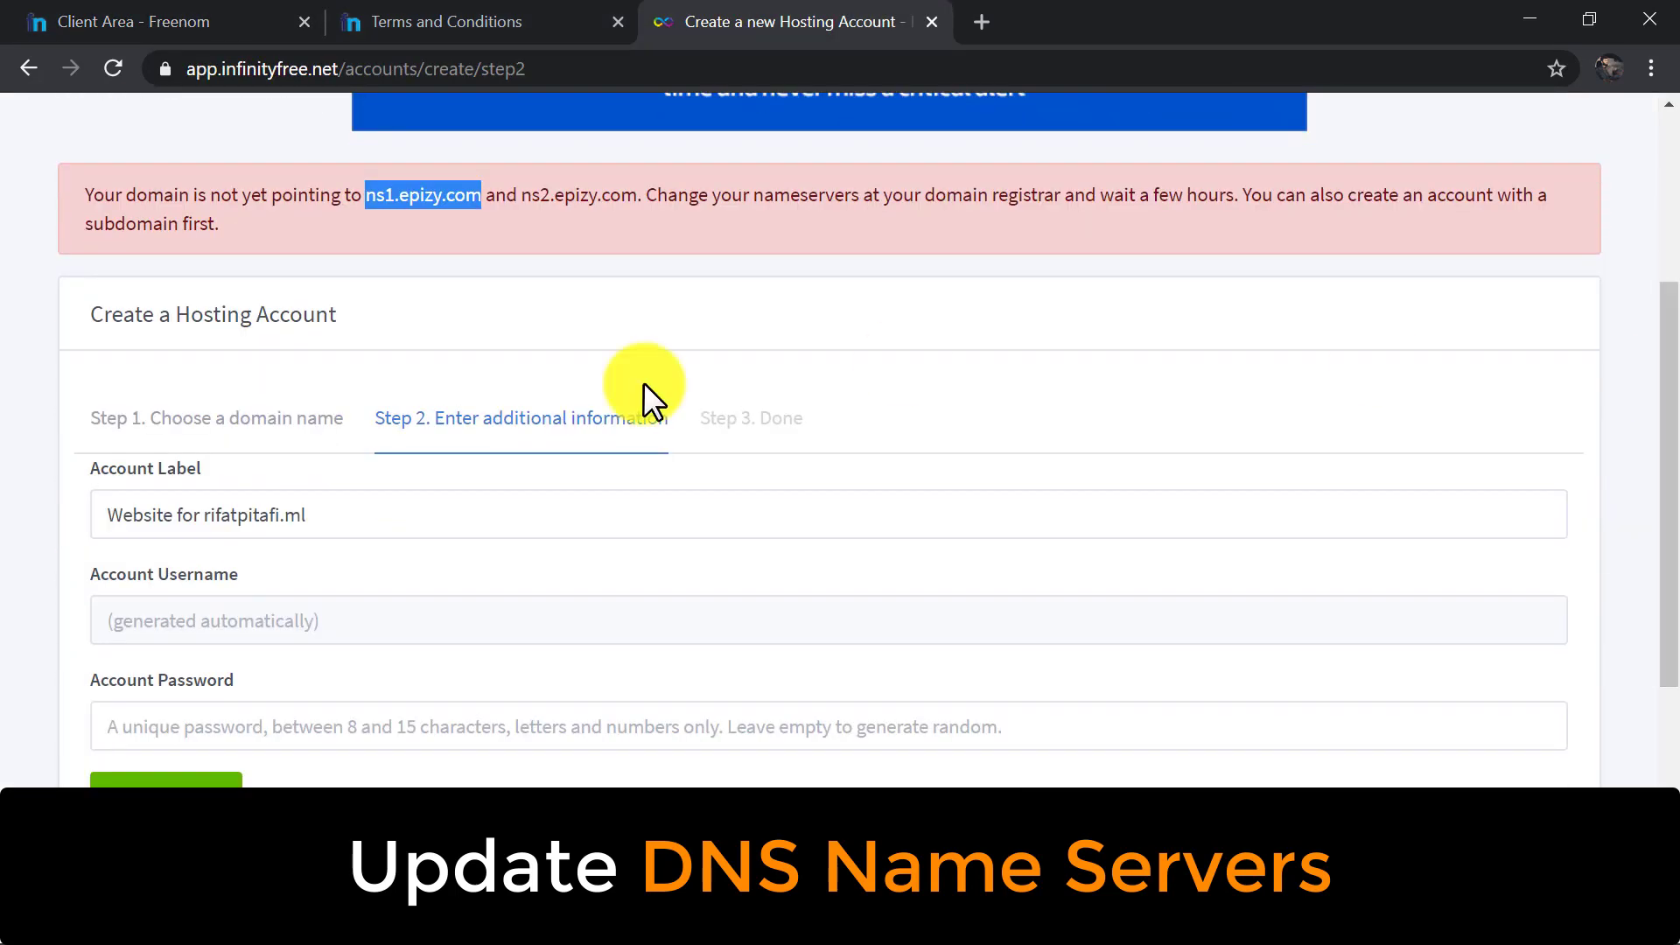
left_click_drag(522, 194, 638, 195)
key("ctrl+c")
key("ctrl+Tab")
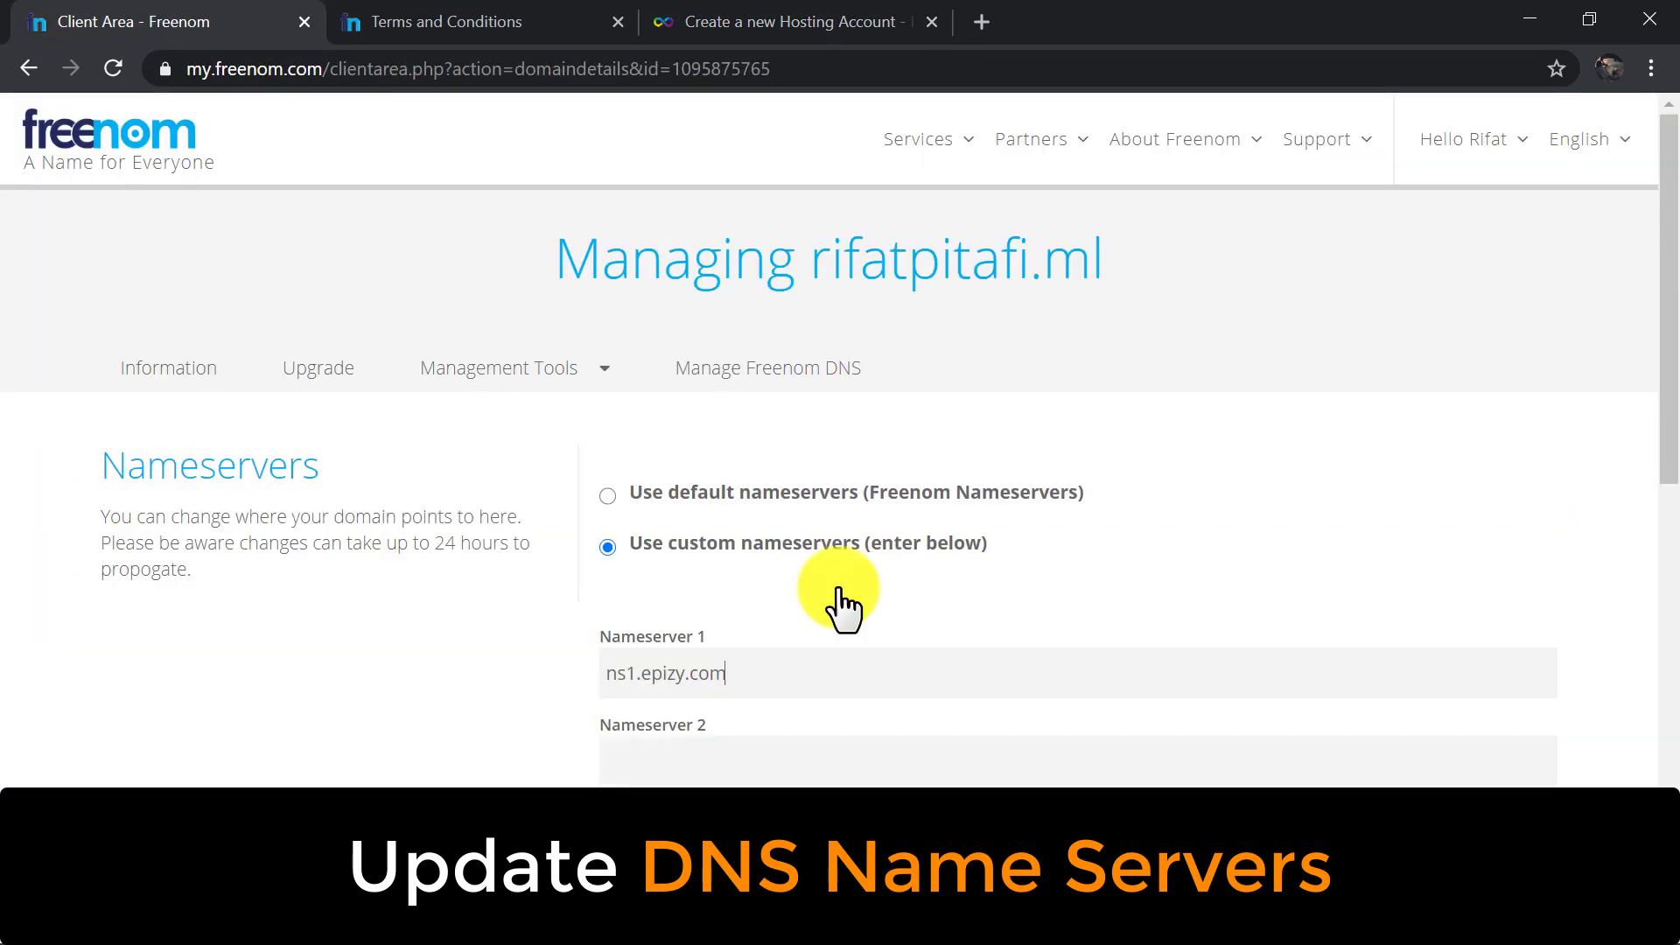
left_click(1002, 763)
key("ctrl+v")
left_click_drag(1668, 420, 1662, 692)
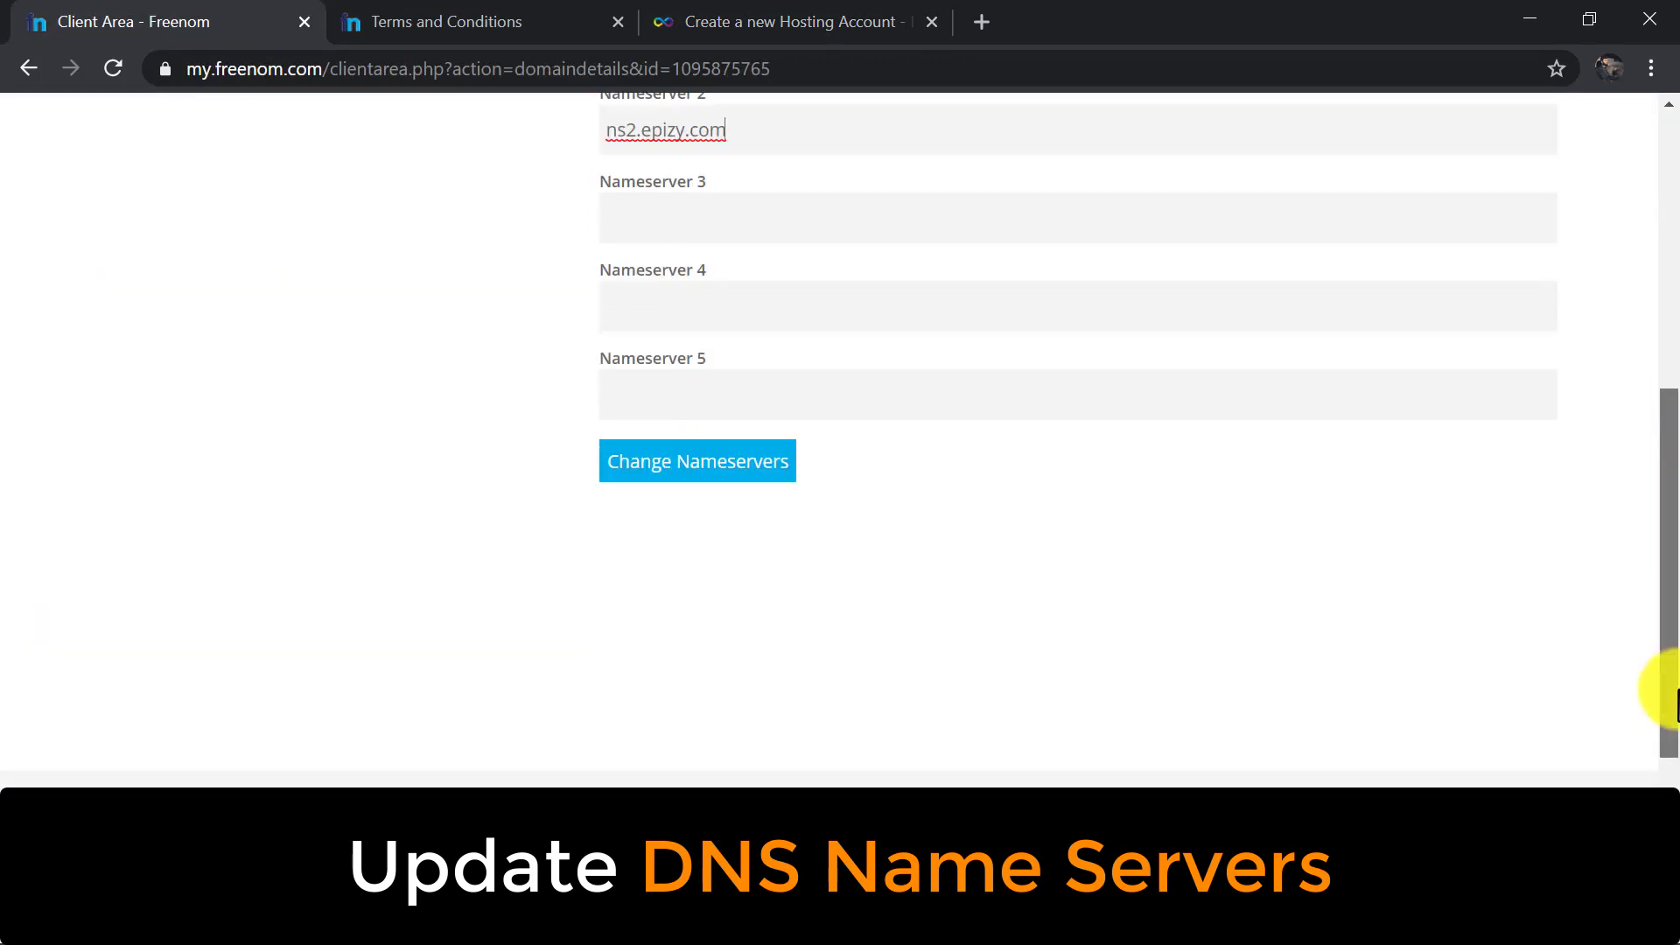
left_click(791, 469)
left_click_drag(1663, 577, 1662, 350)
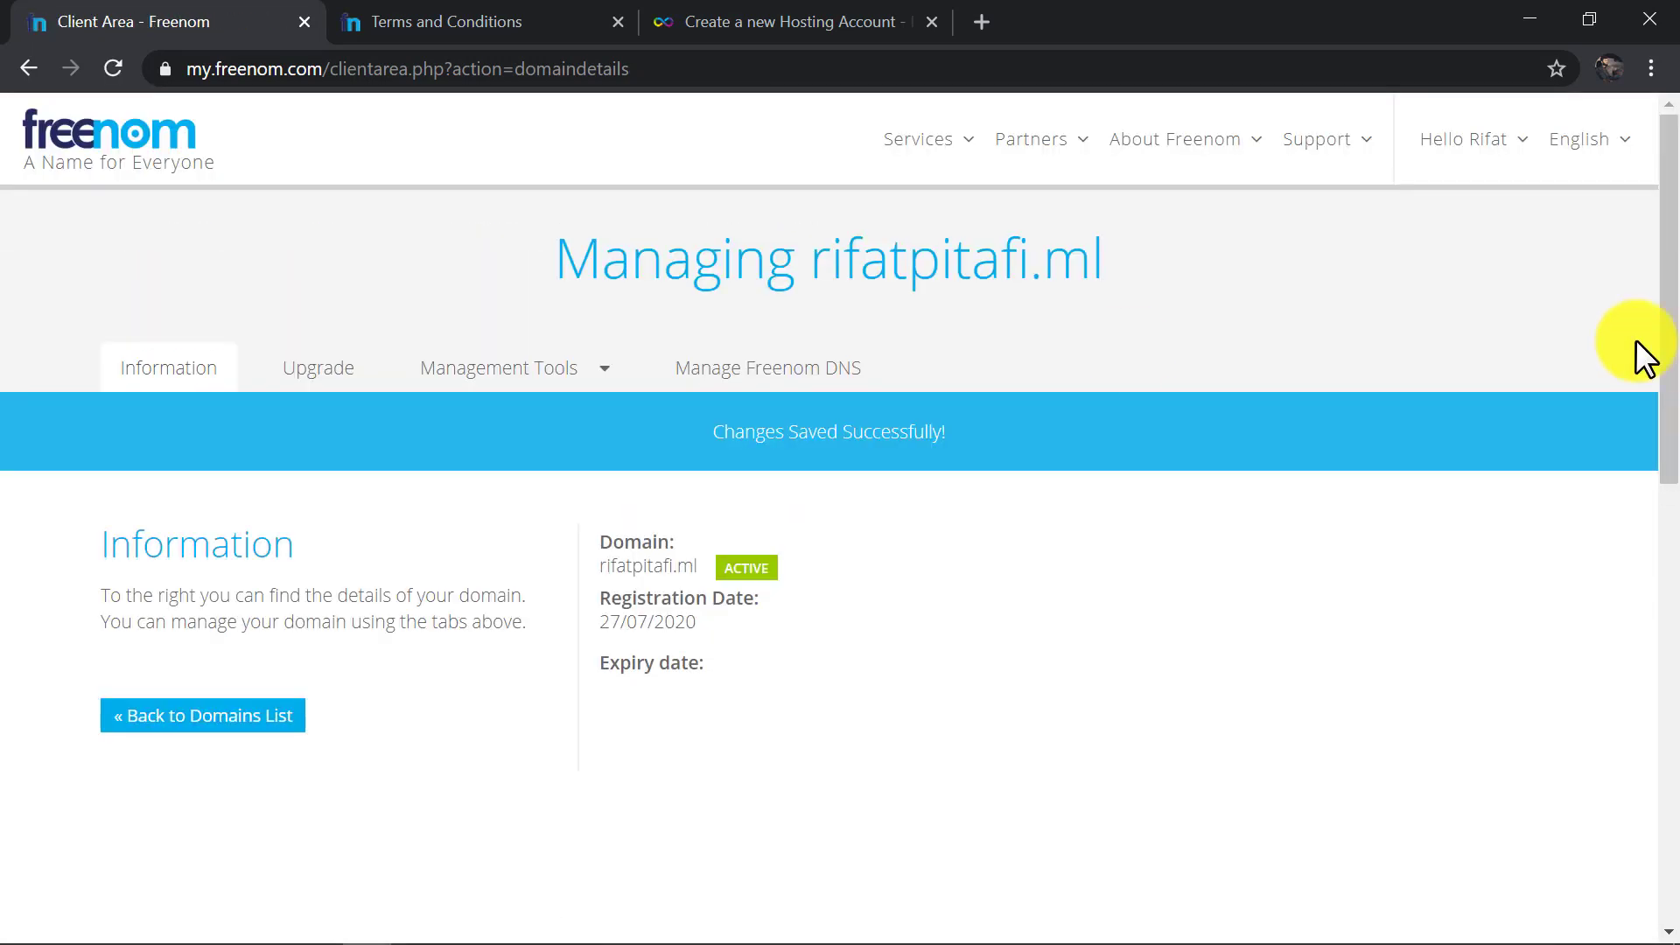
Submit the InfinityFree hosting account form and select the new account username.
left_click(734, 7)
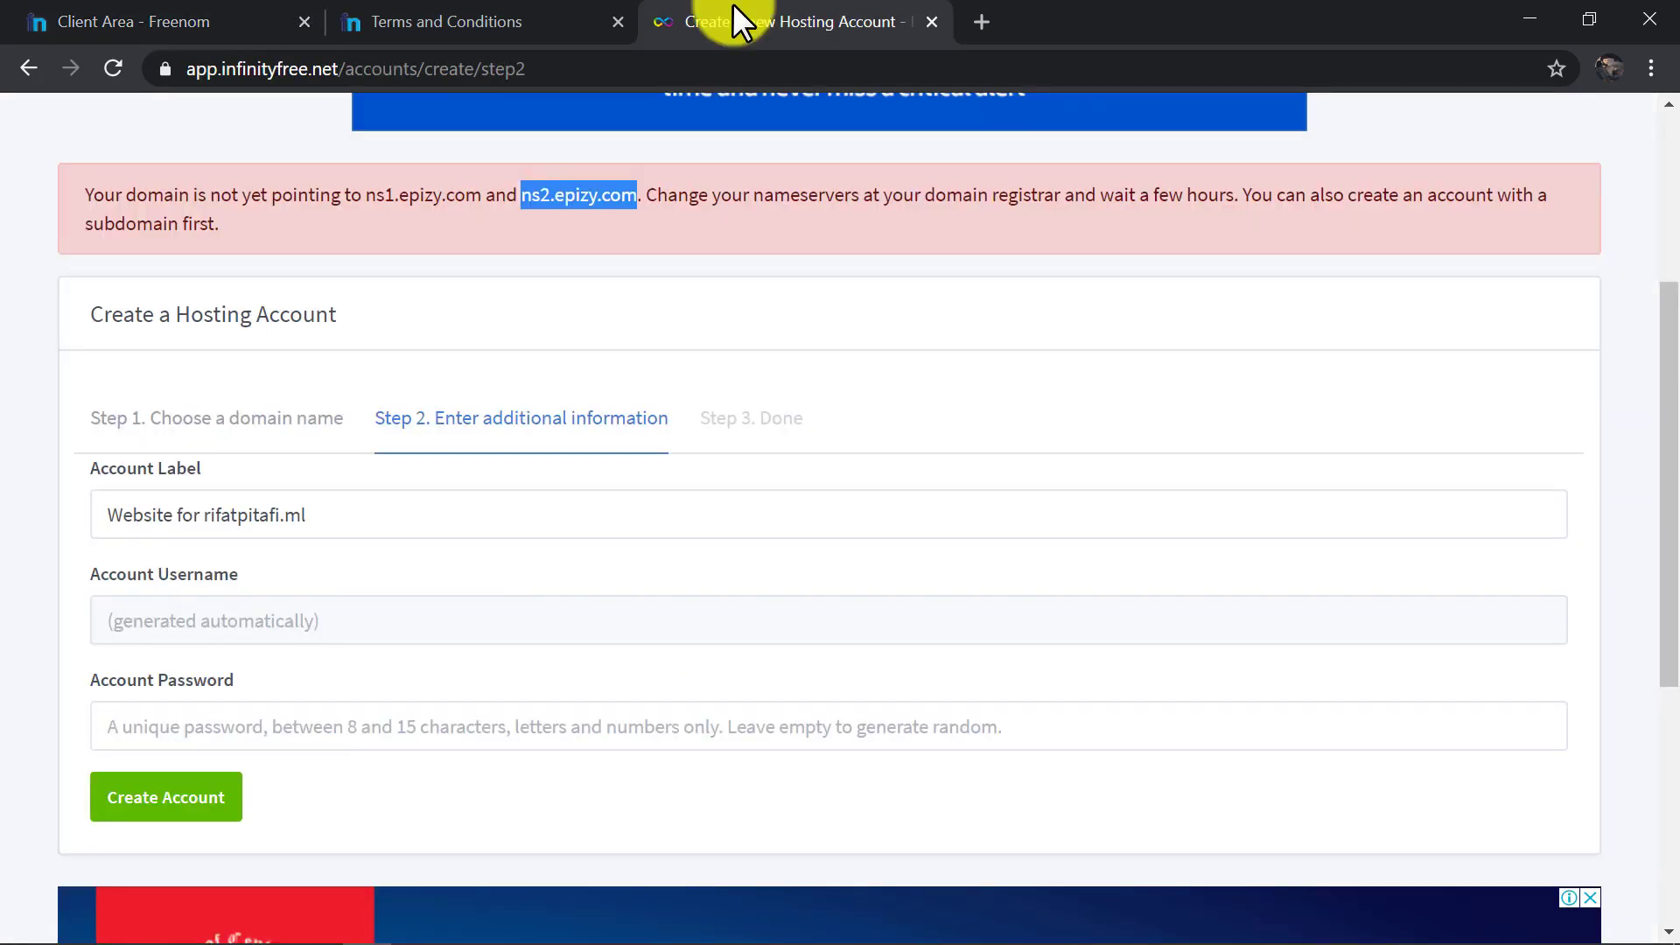
left_click(196, 798)
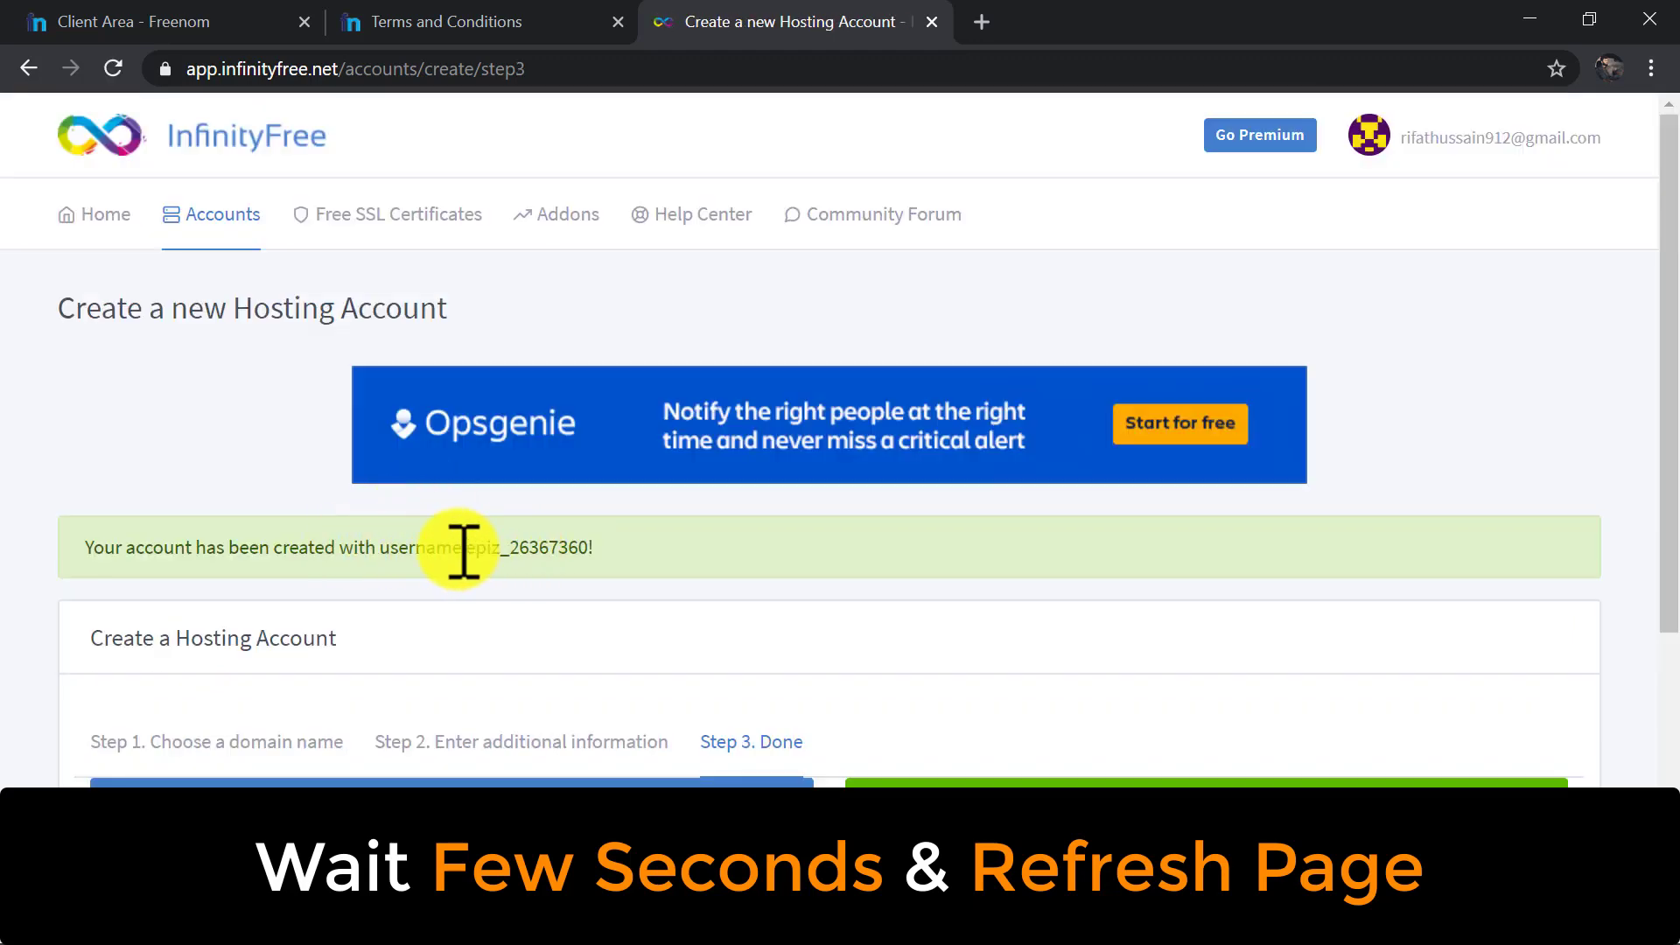
left_click_drag(467, 548, 585, 536)
key("ctrl+c")
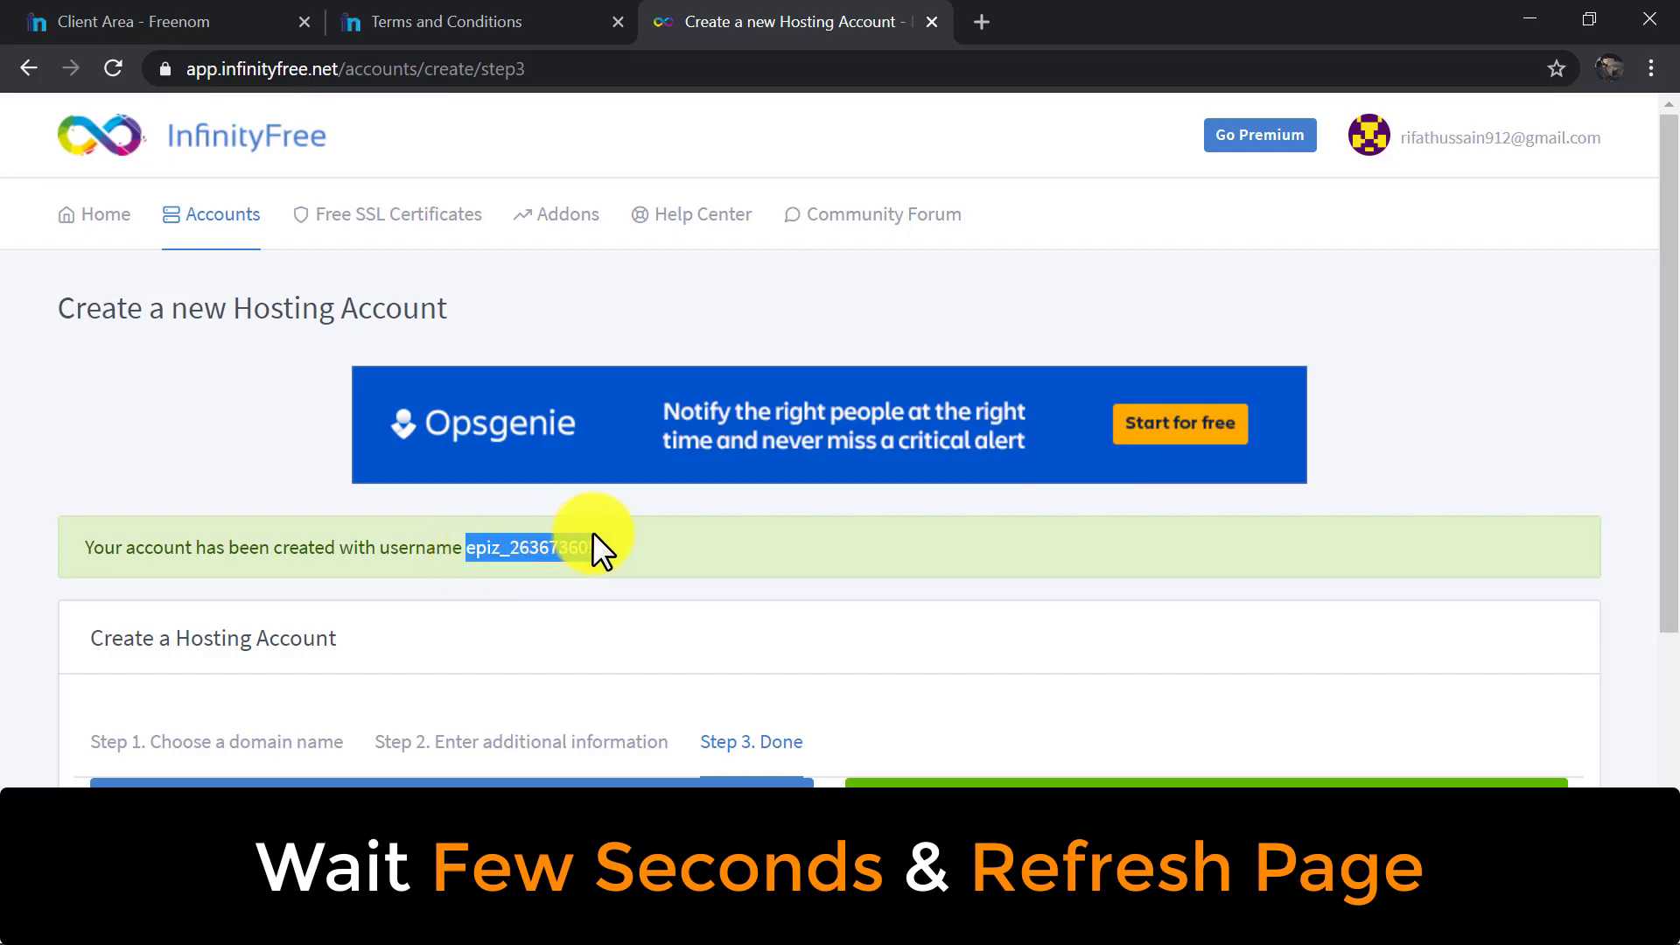
Paste the new username into Notepad, then return to the rifatpitafi.ml account page.
key("super")
type("note")
key("Return")
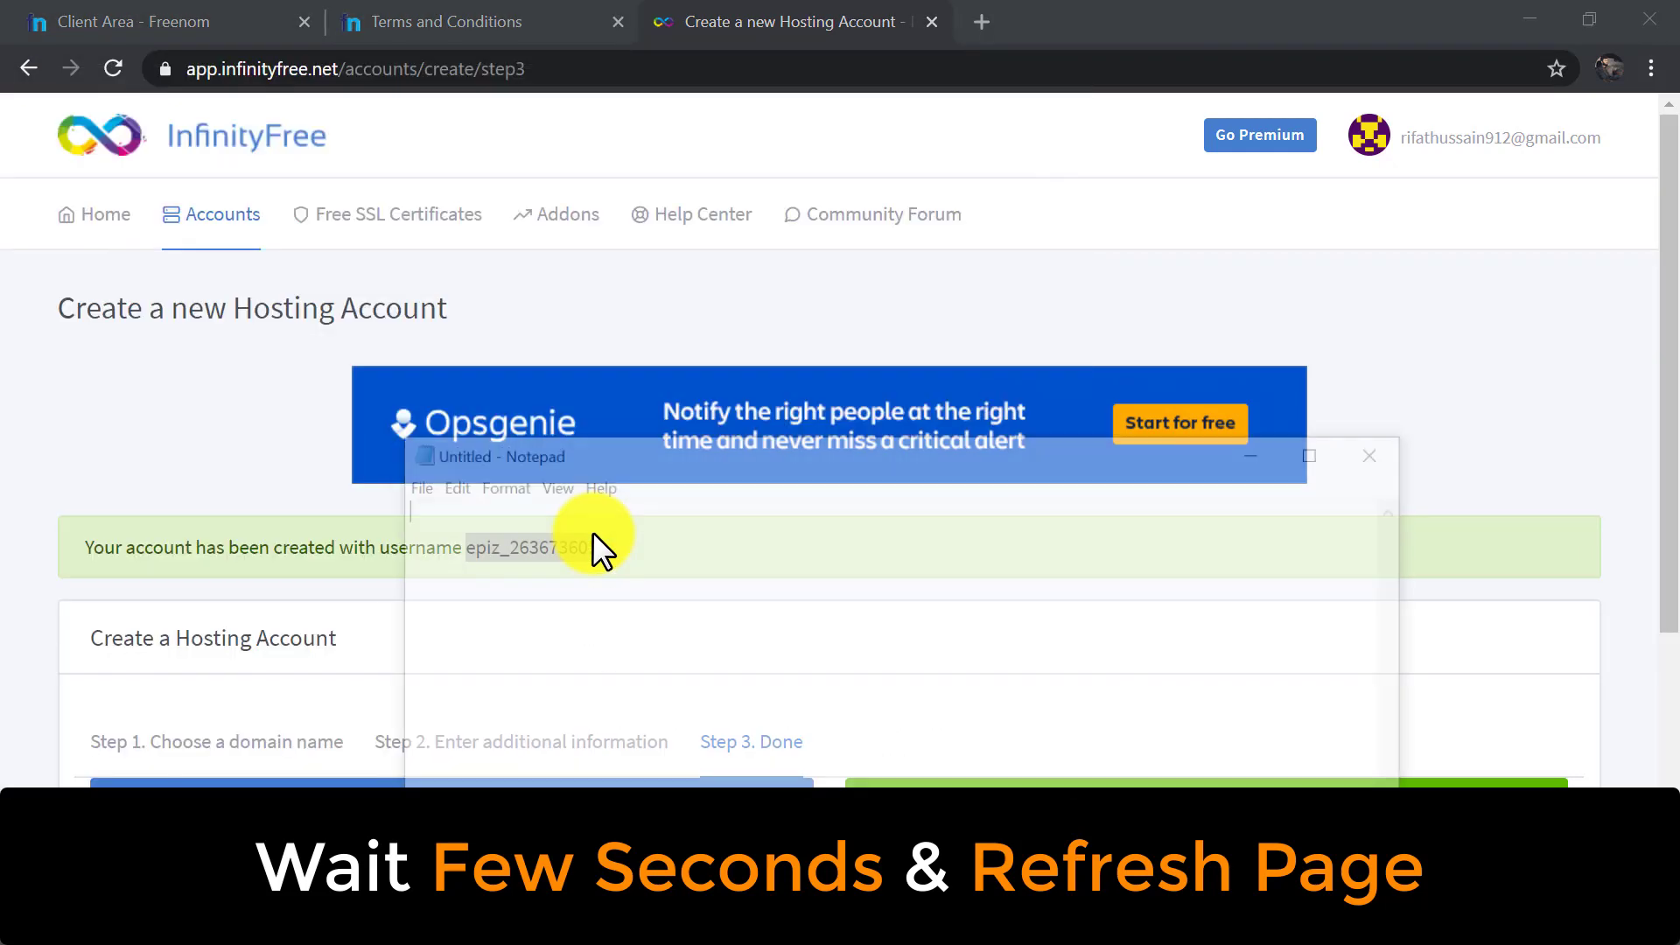
key("ctrl+v")
left_click(8, 740)
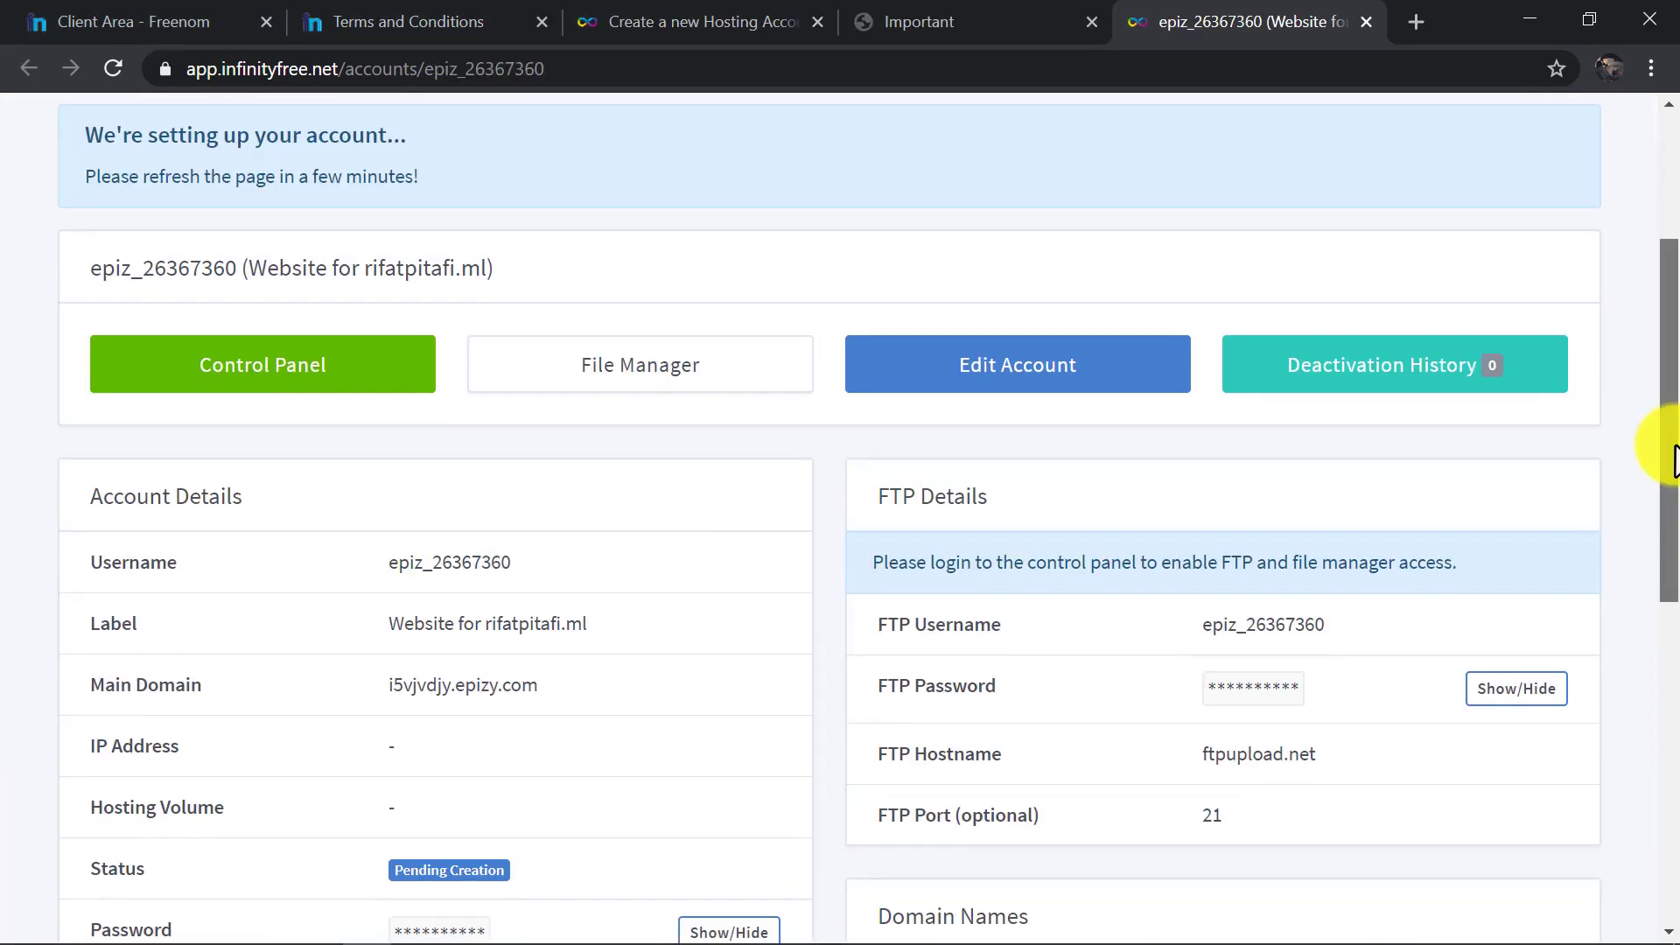
left_click_drag(1662, 448, 1677, 234)
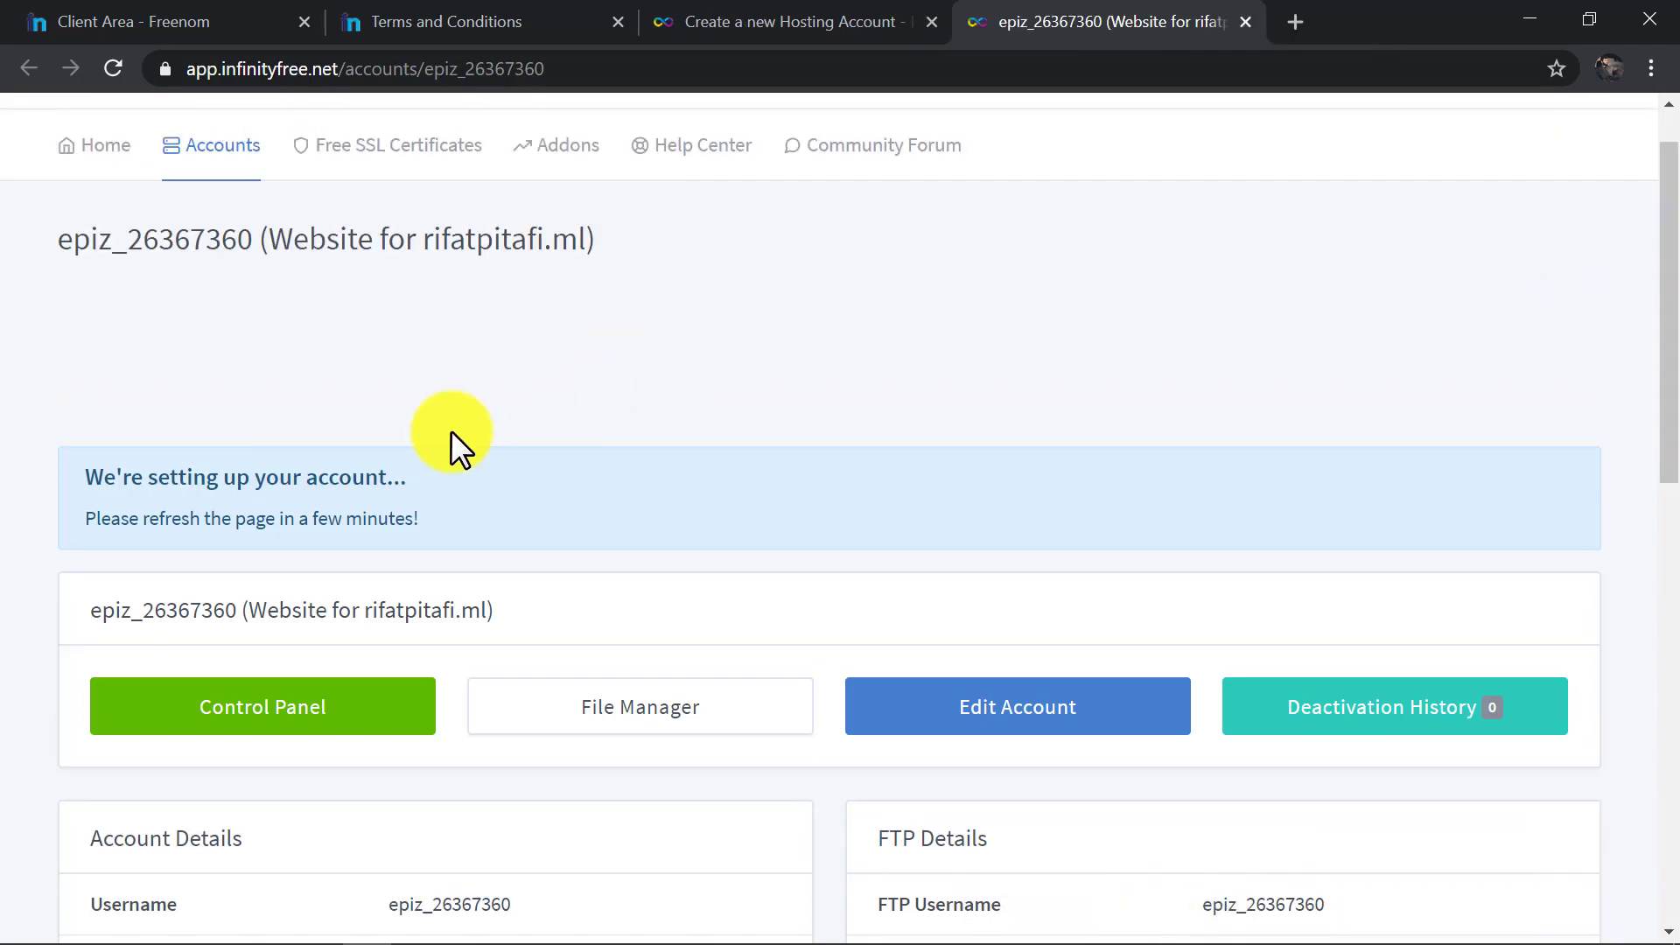
Open the account's control panel and click 'I Approve' on the service-email notice.
left_click_drag(74, 525, 492, 515)
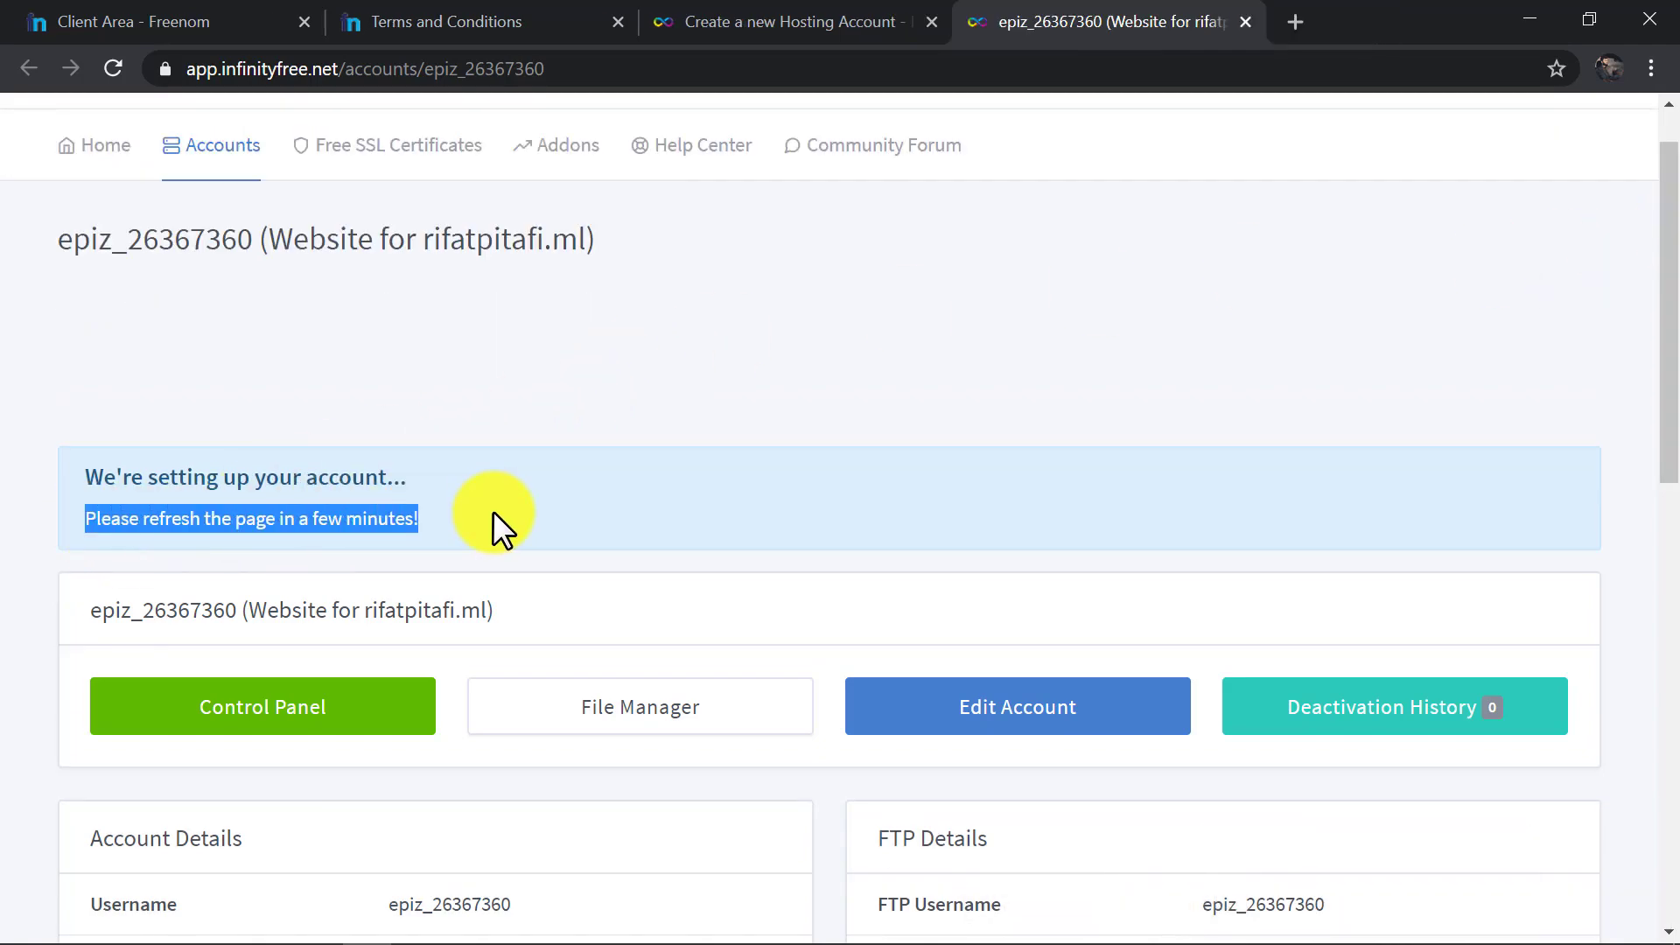
left_click(493, 514)
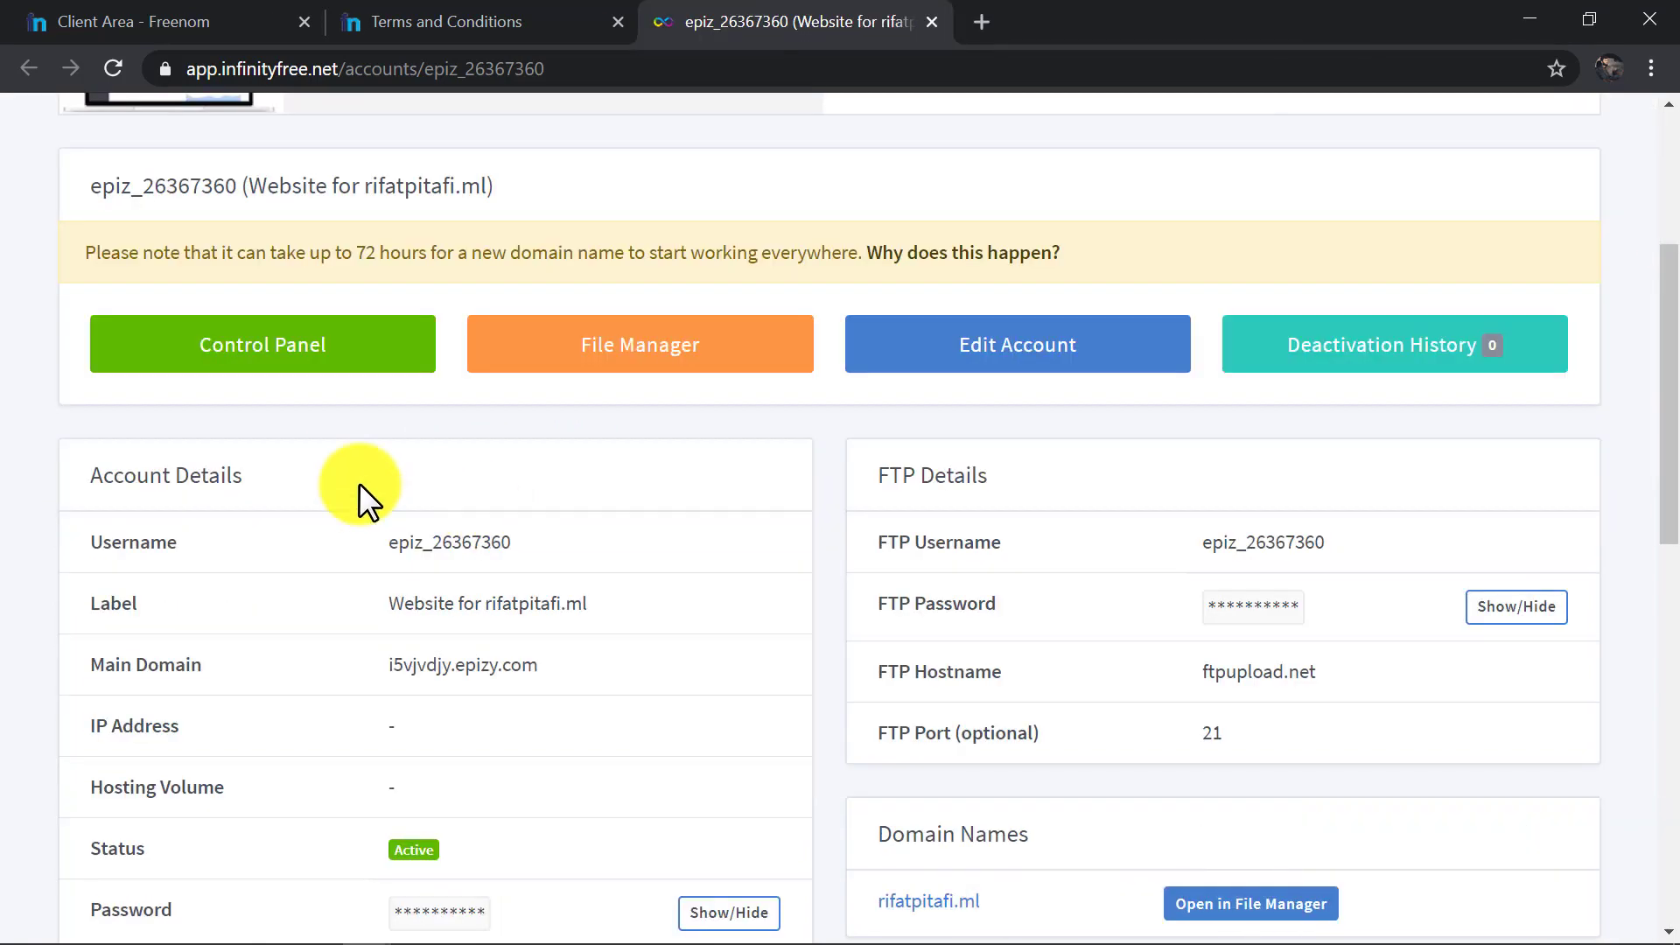
left_click(357, 367)
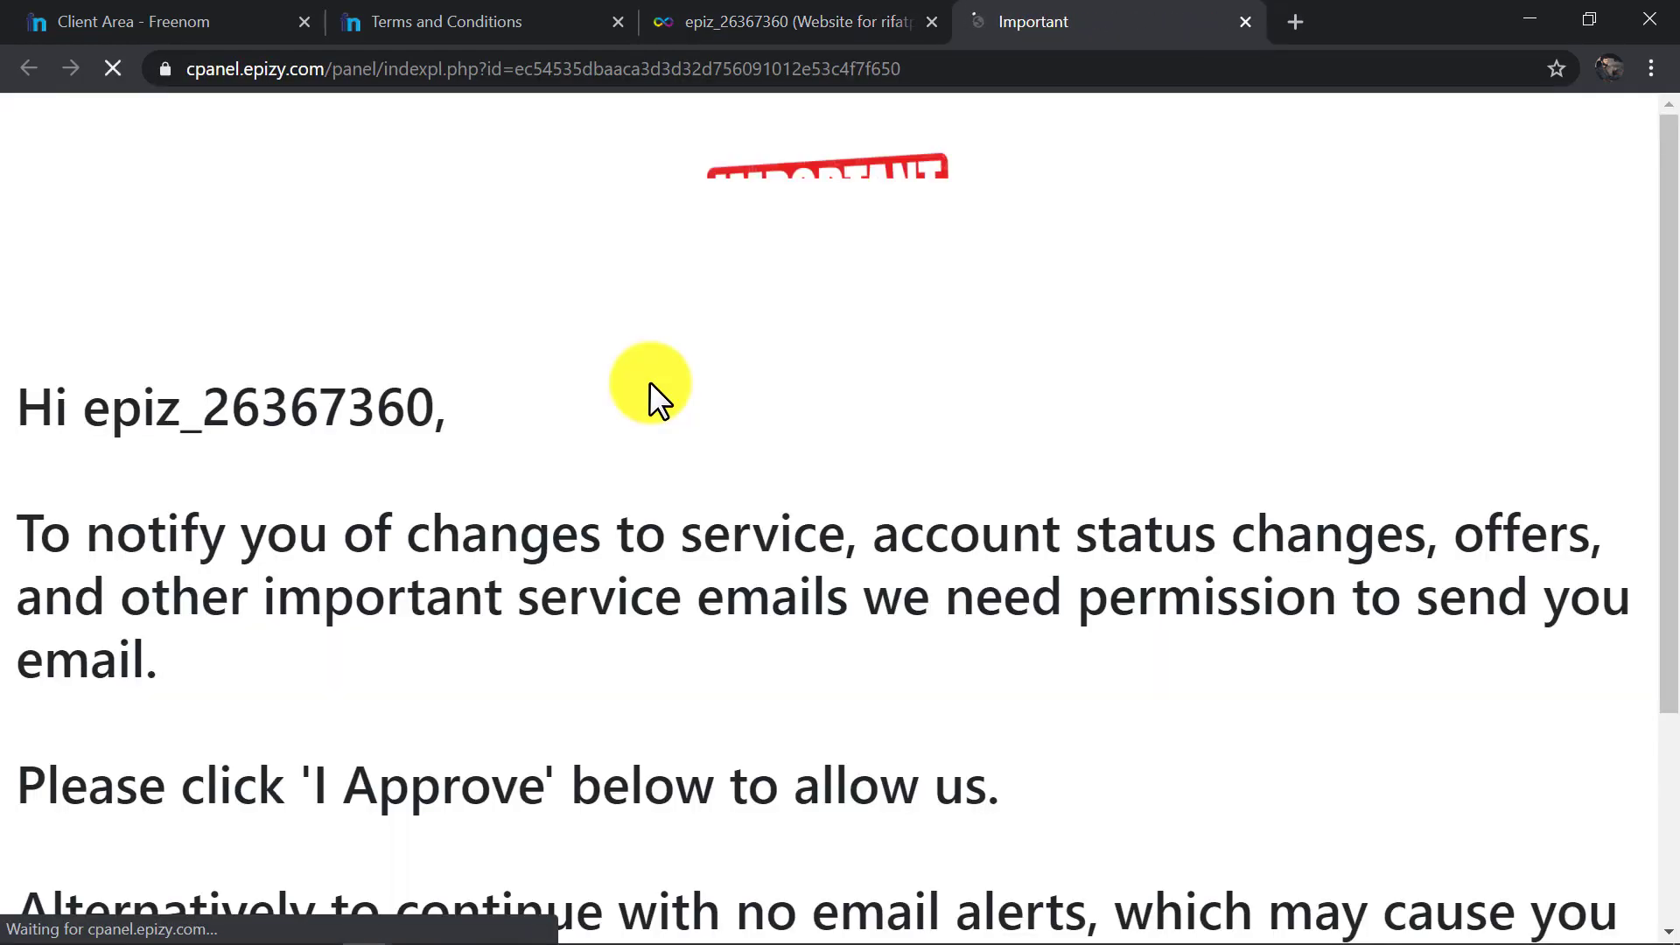
left_click_drag(1669, 254, 1654, 656)
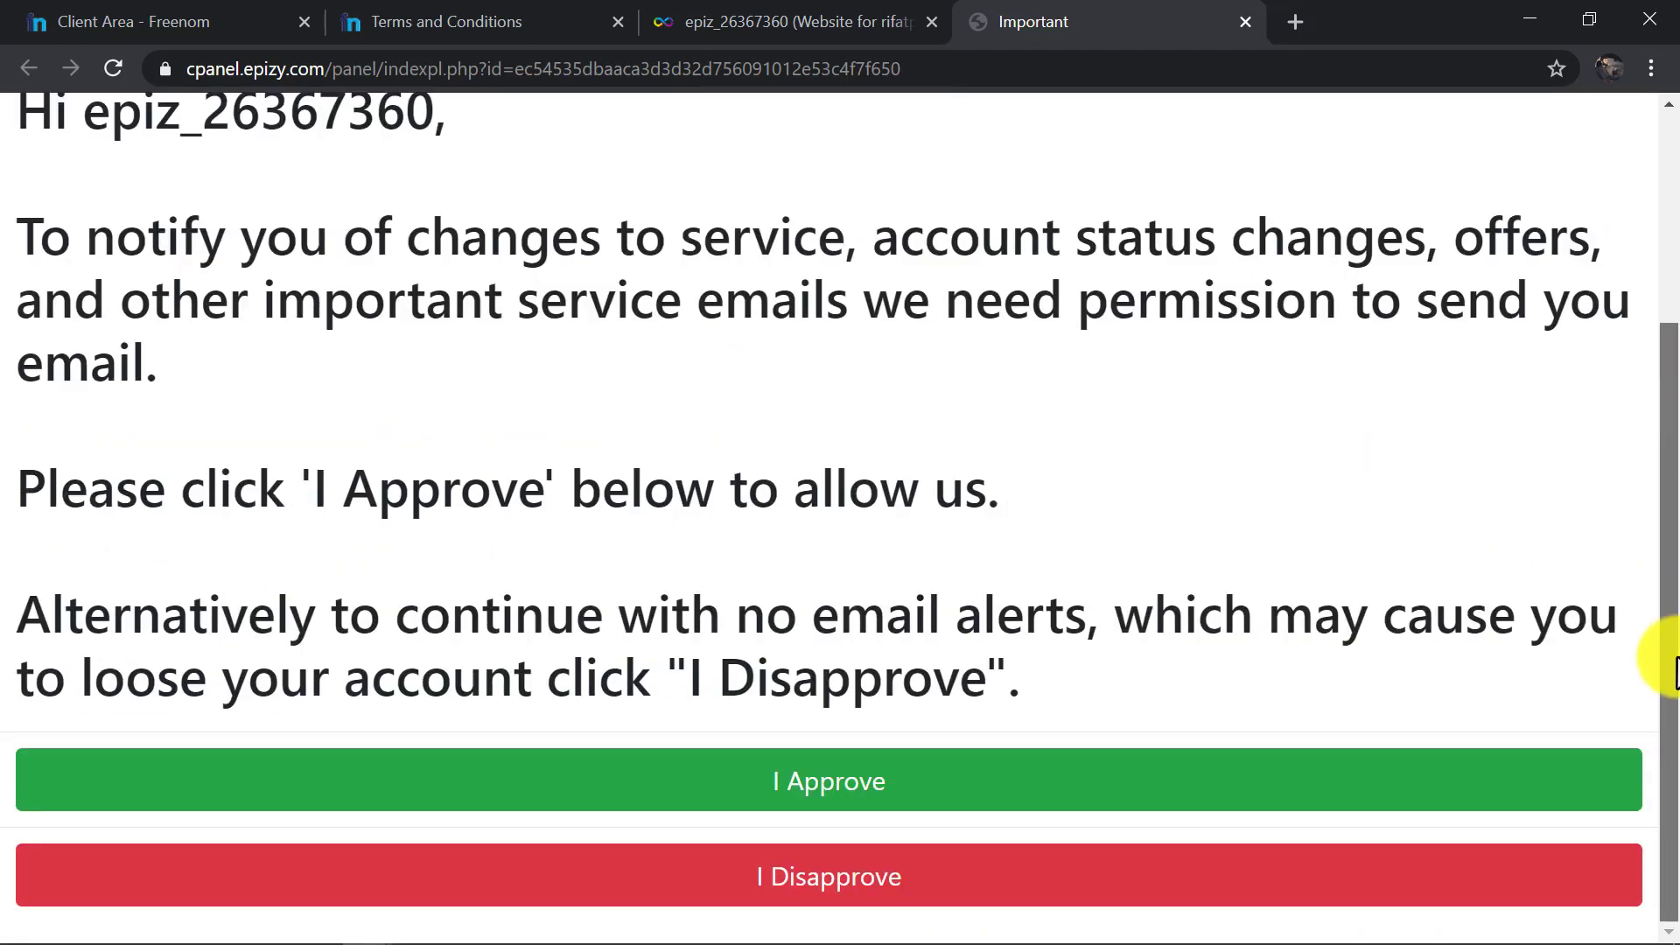
left_click(1244, 776)
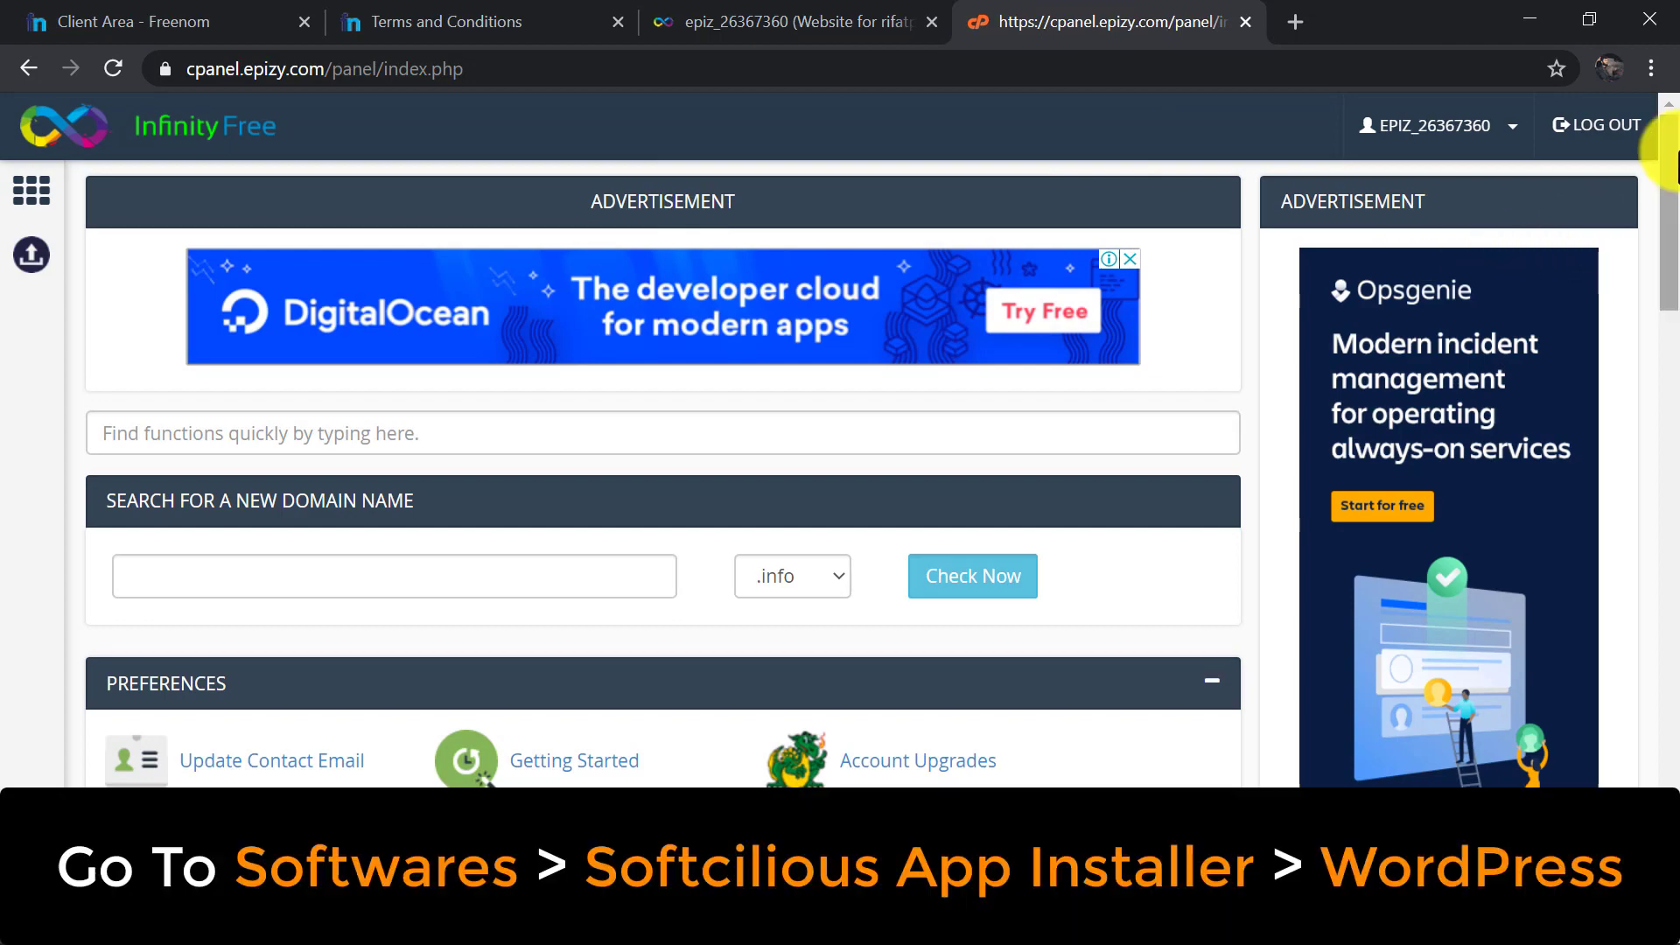
Launch Softaculous Apps Installer from the control panel's Software section.
left_click_drag(1669, 151, 1674, 678)
scroll(1674, 678, "down", 1)
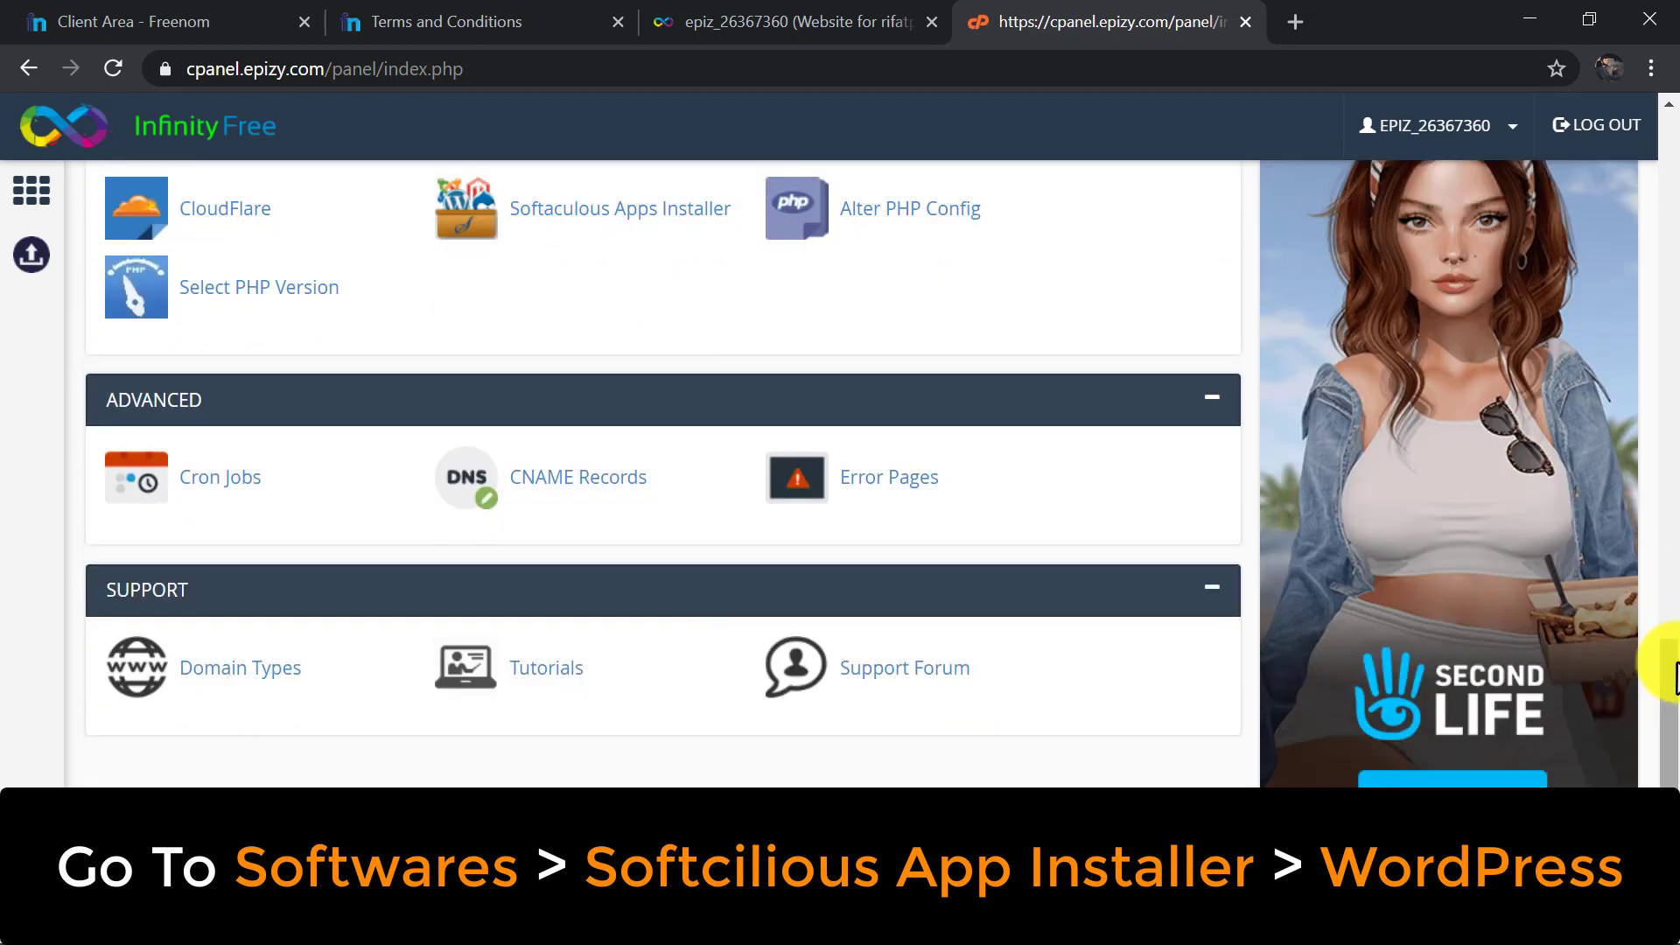
scroll(1672, 692, "up", 3)
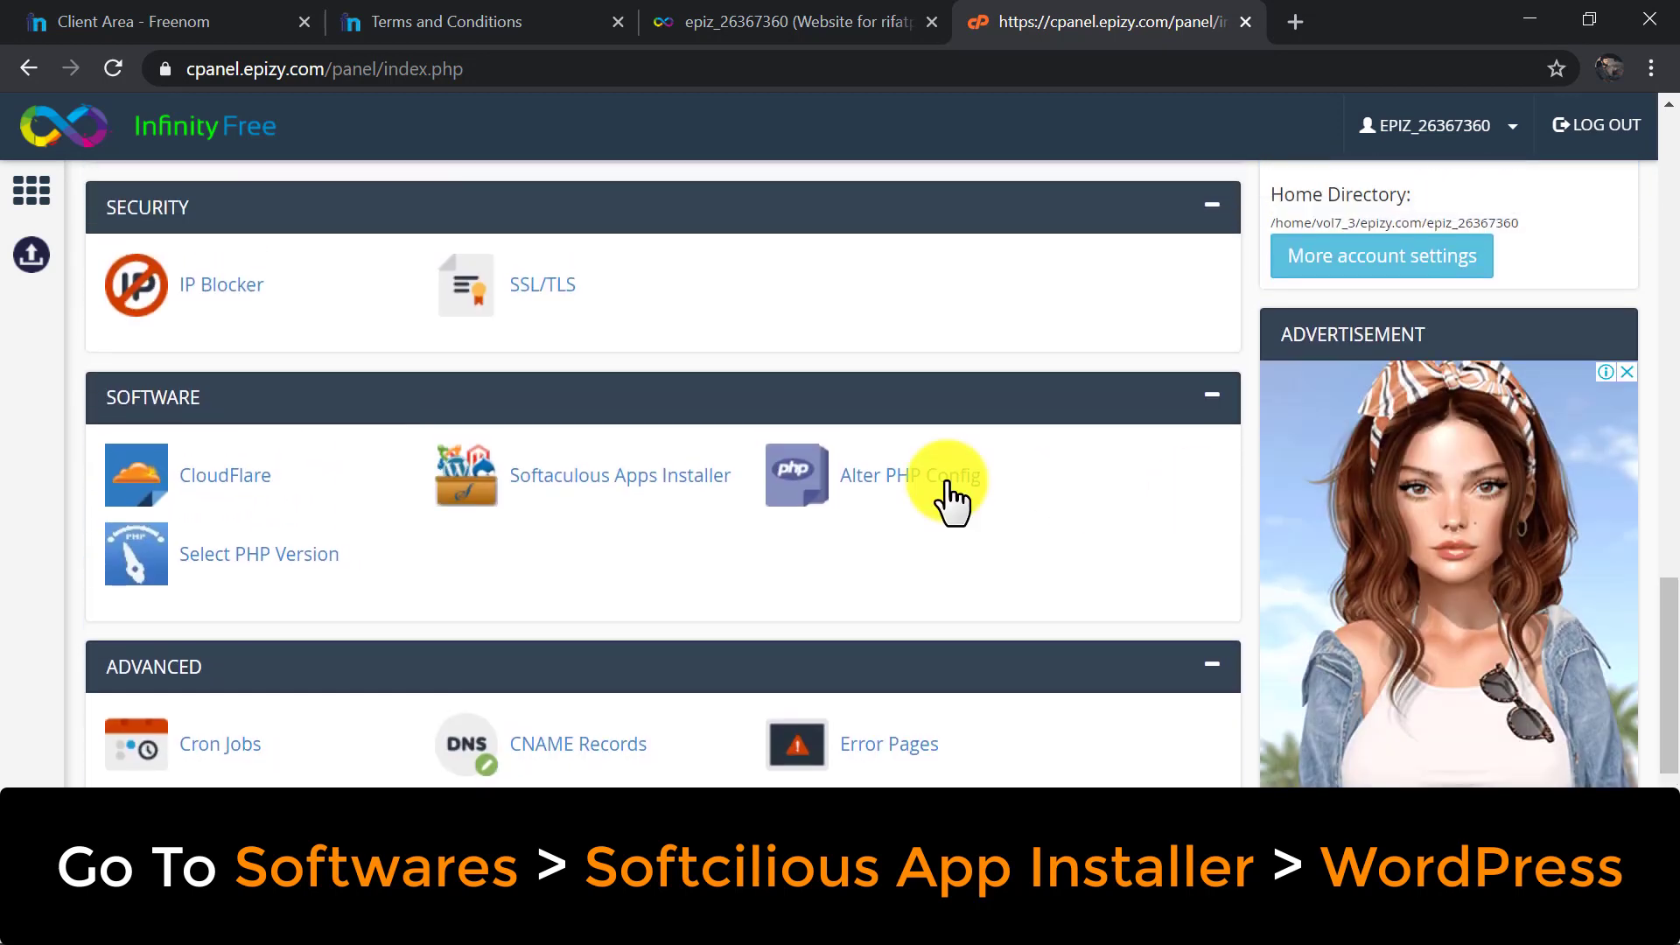
left_click(746, 486)
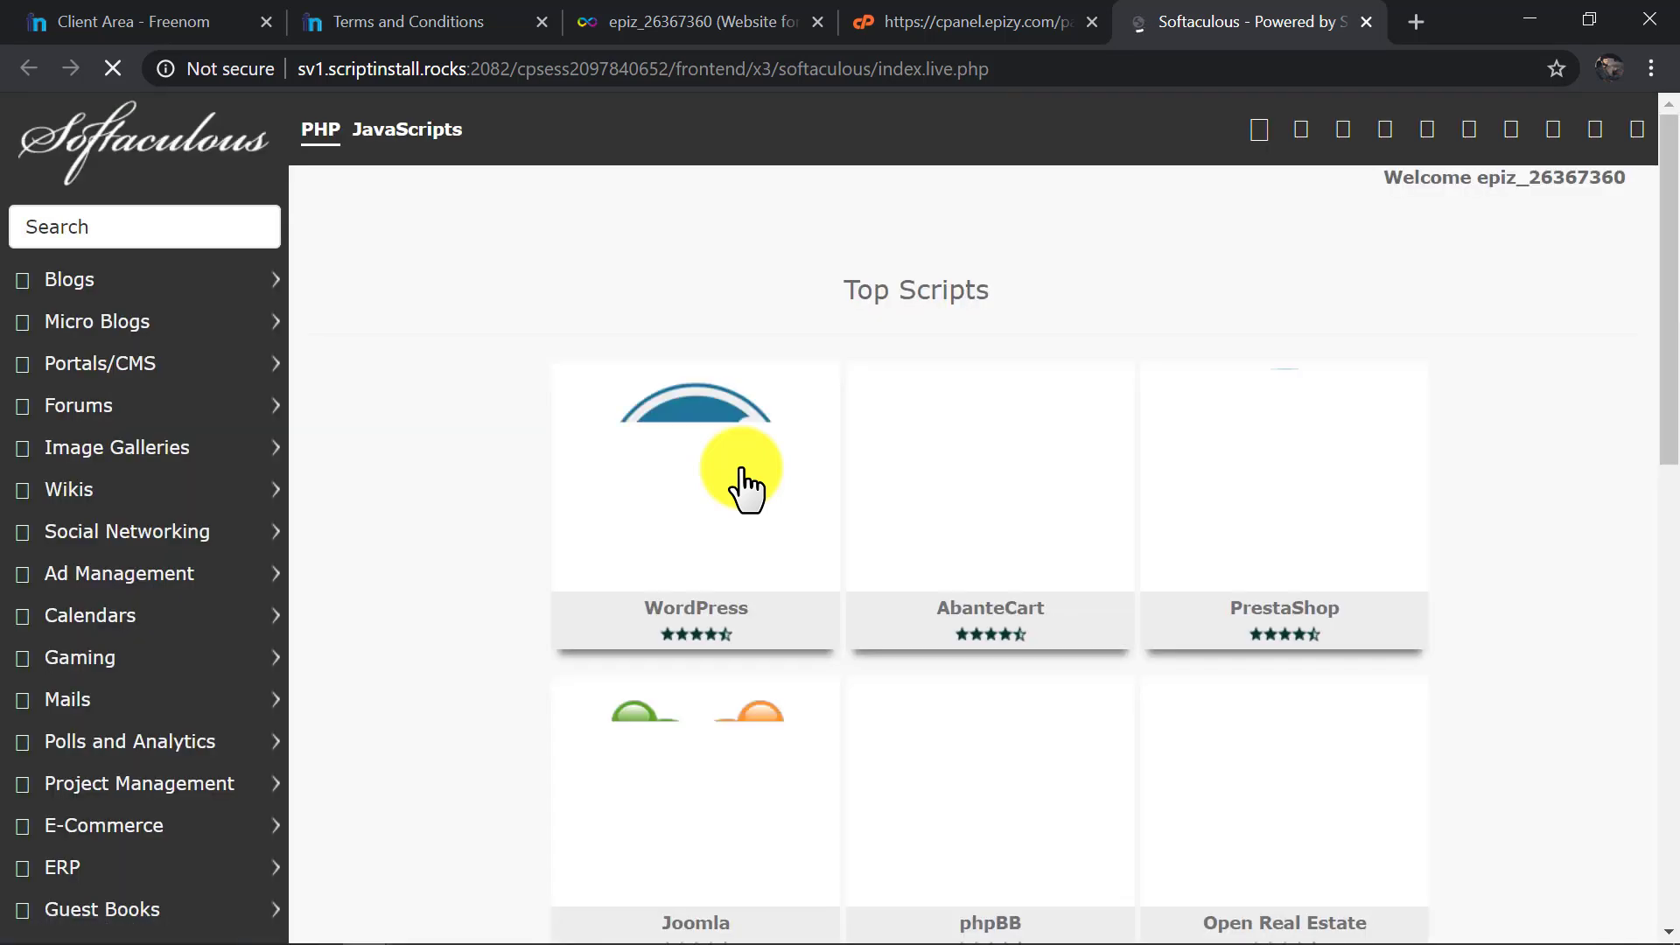
mouse_move(1677, 210)
left_mouse_down()
mouse_move(1675, 359)
mouse_move(1677, 244)
left_mouse_up()
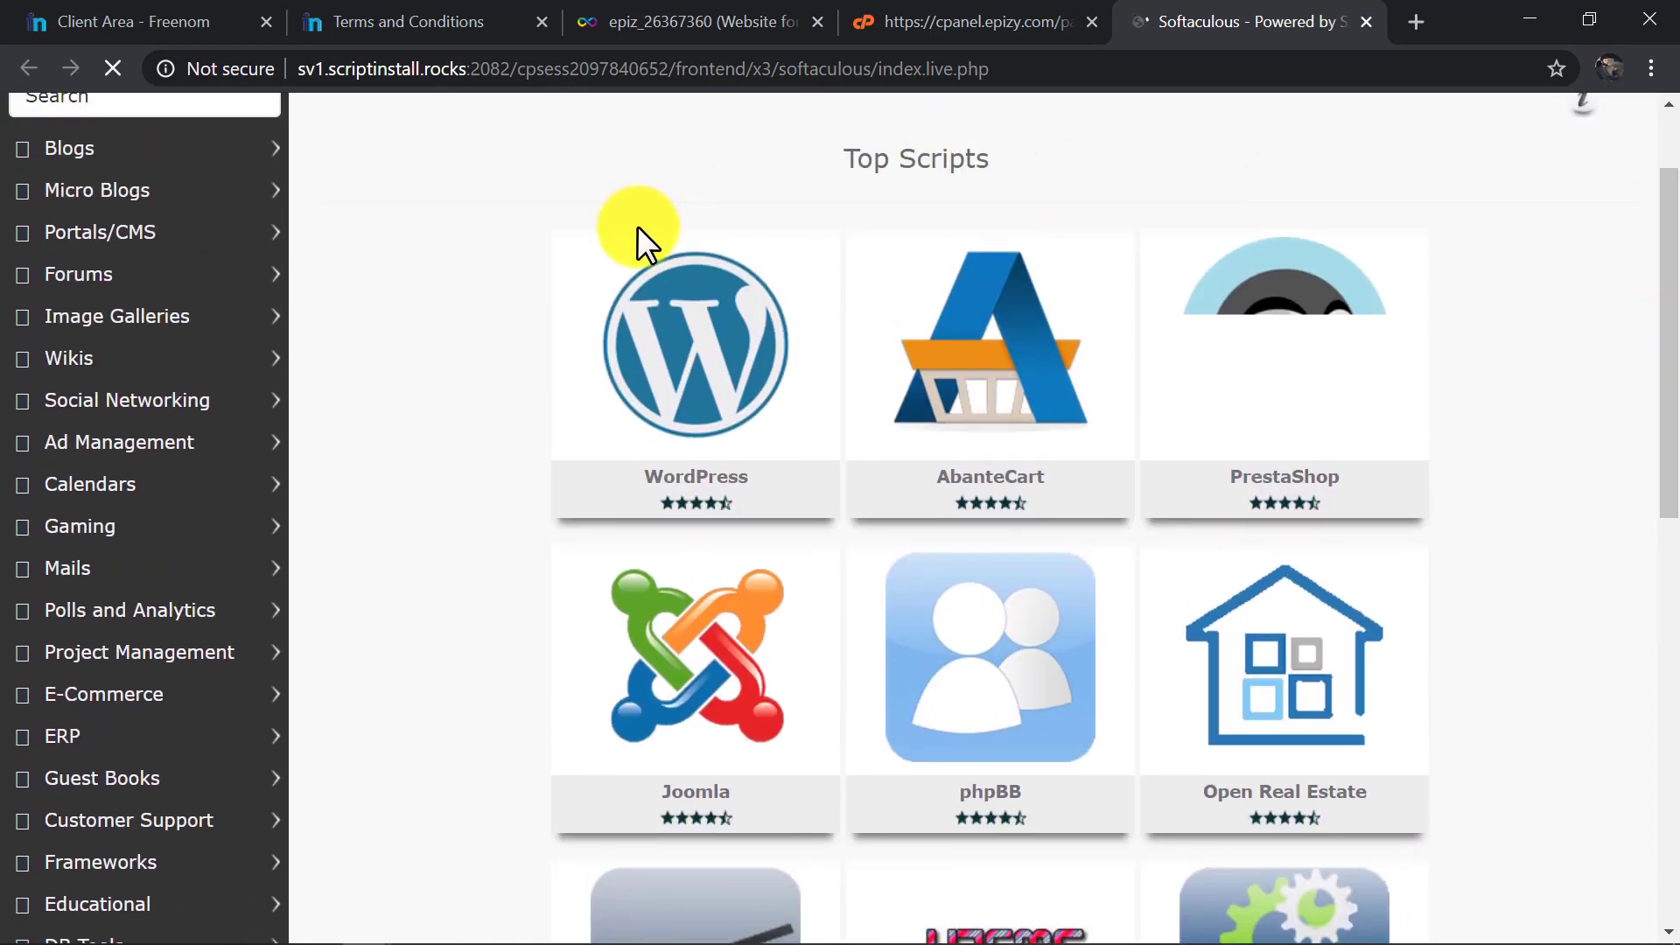
left_click(610, 404)
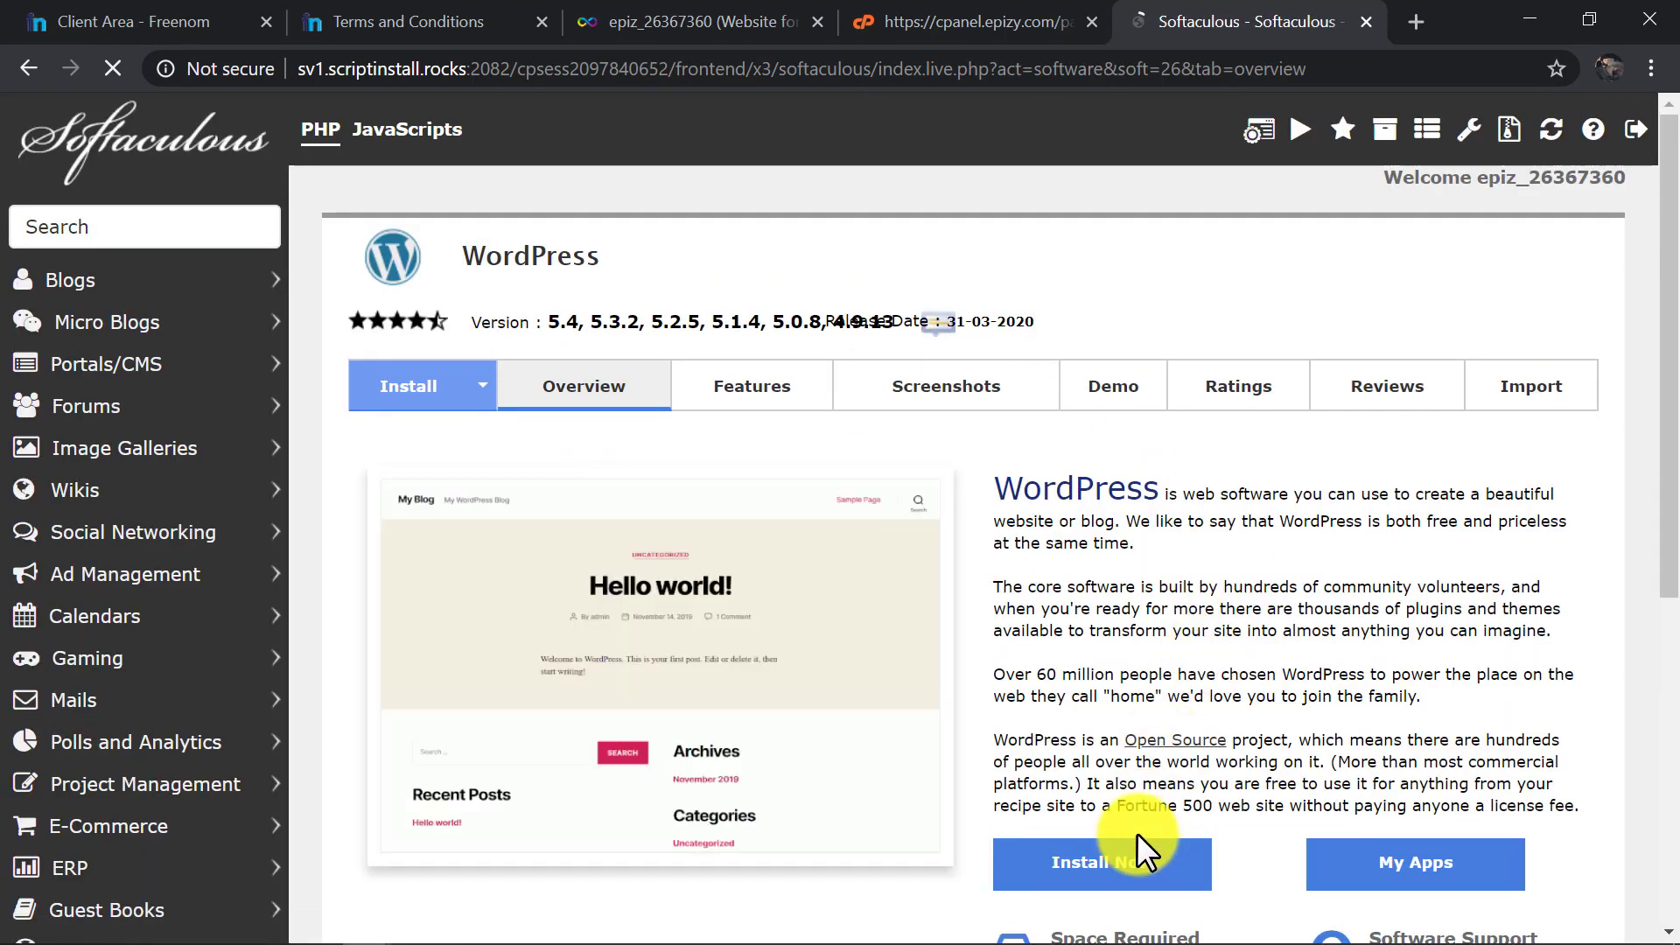
left_click(1136, 866)
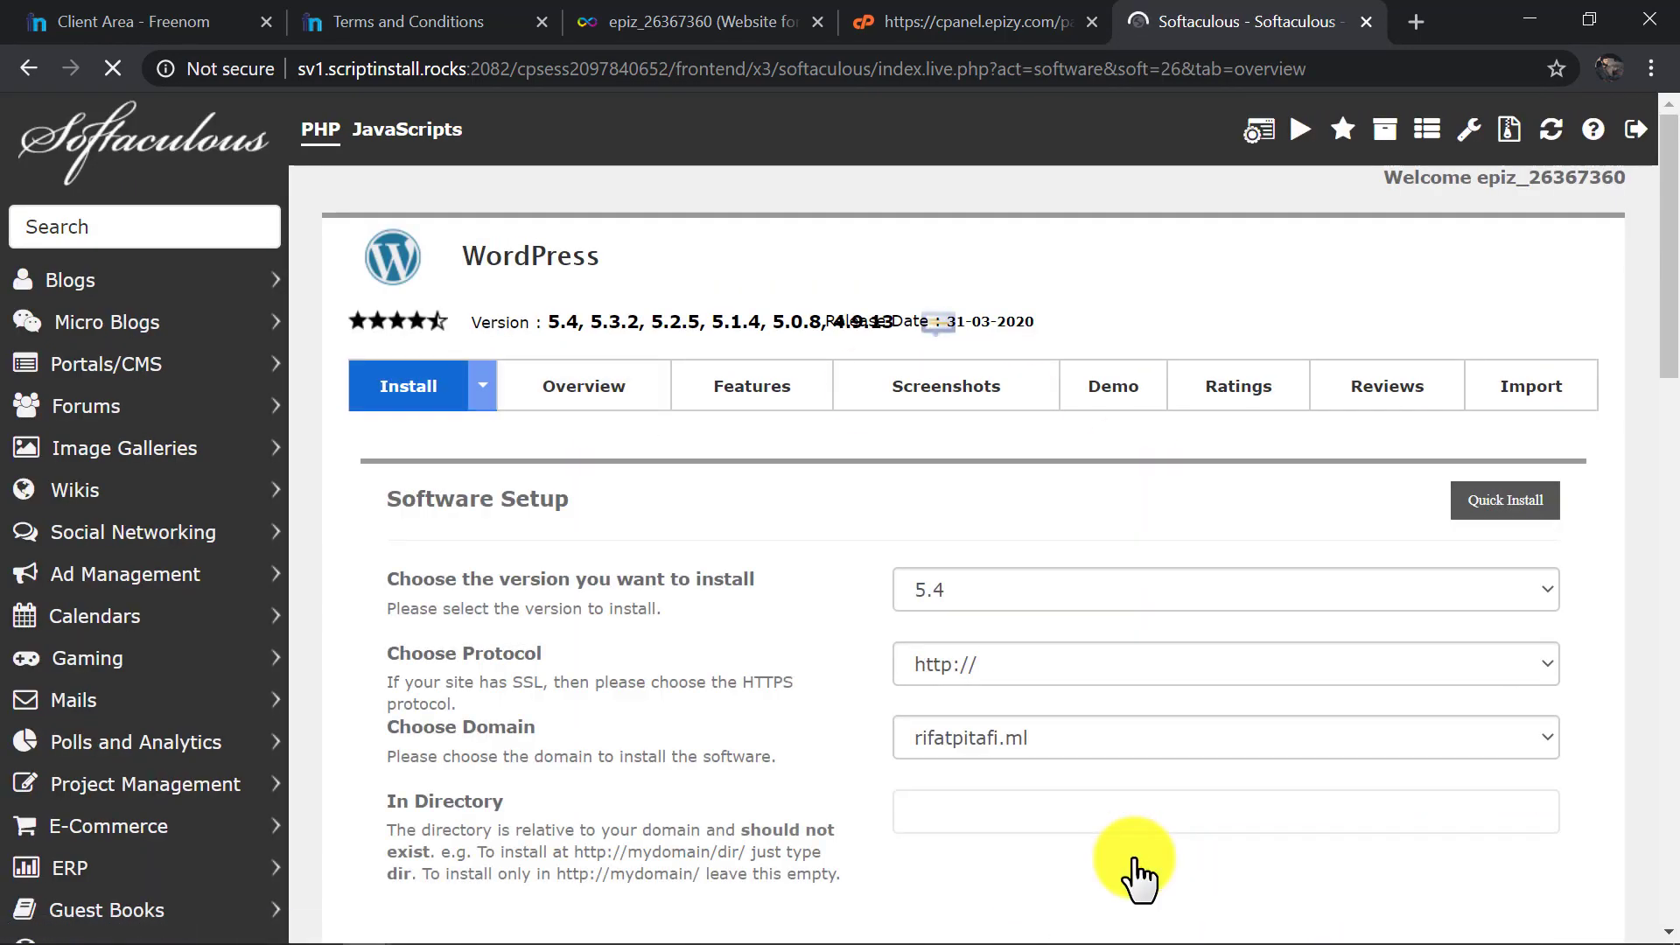
left_click(1234, 667)
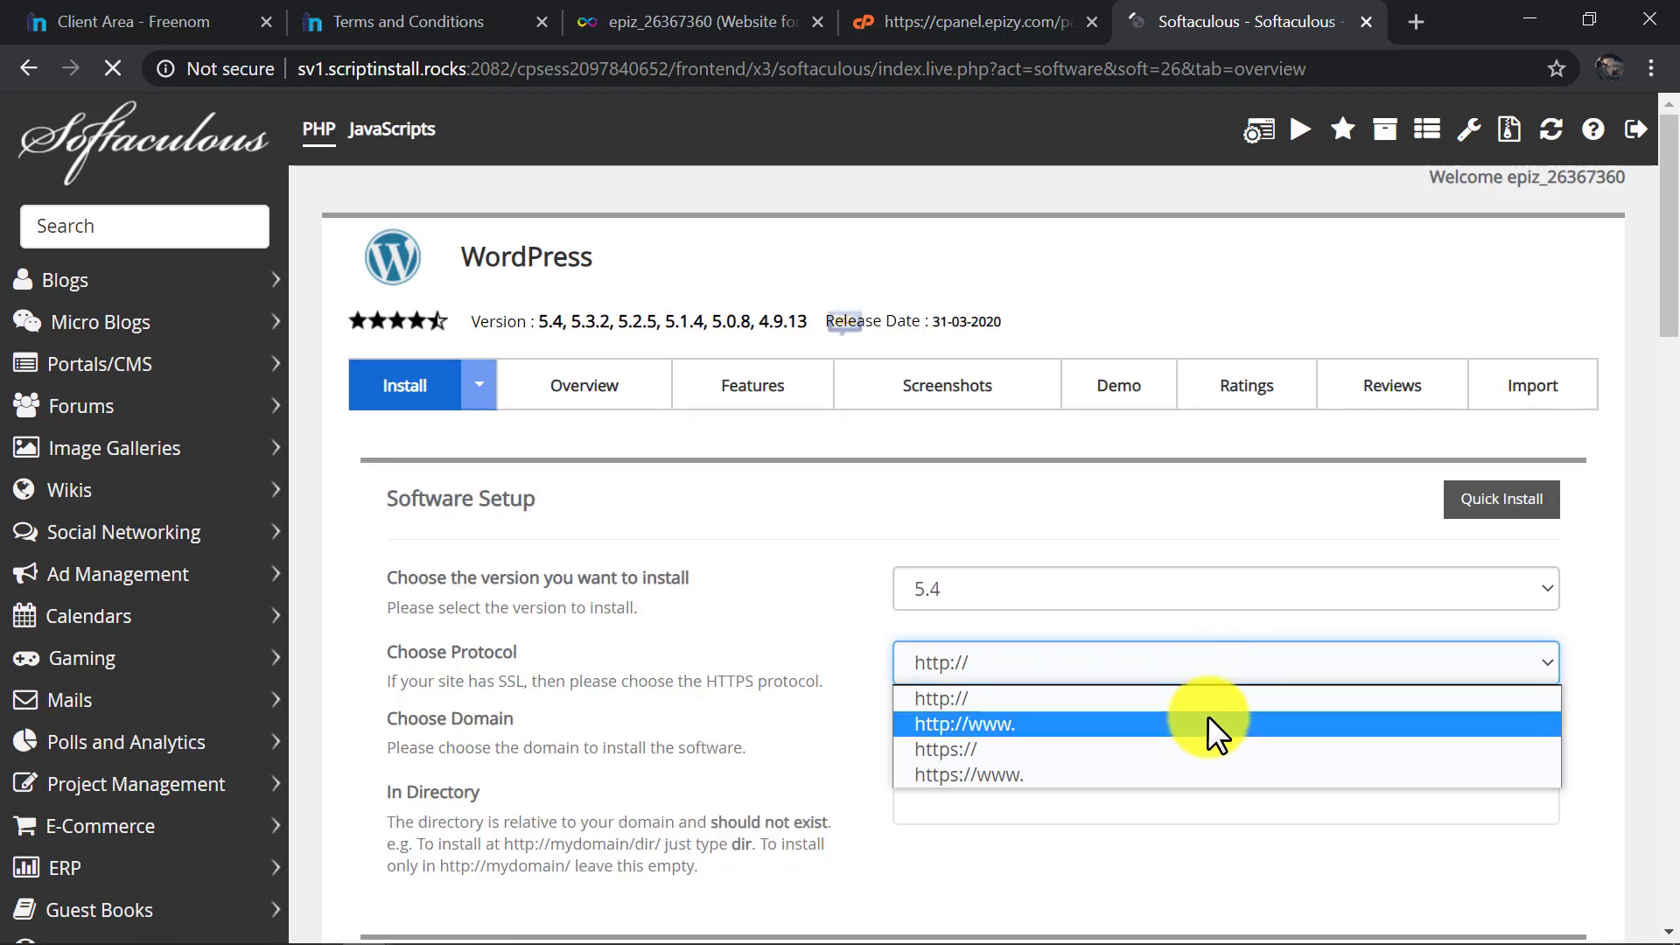
left_click(1202, 772)
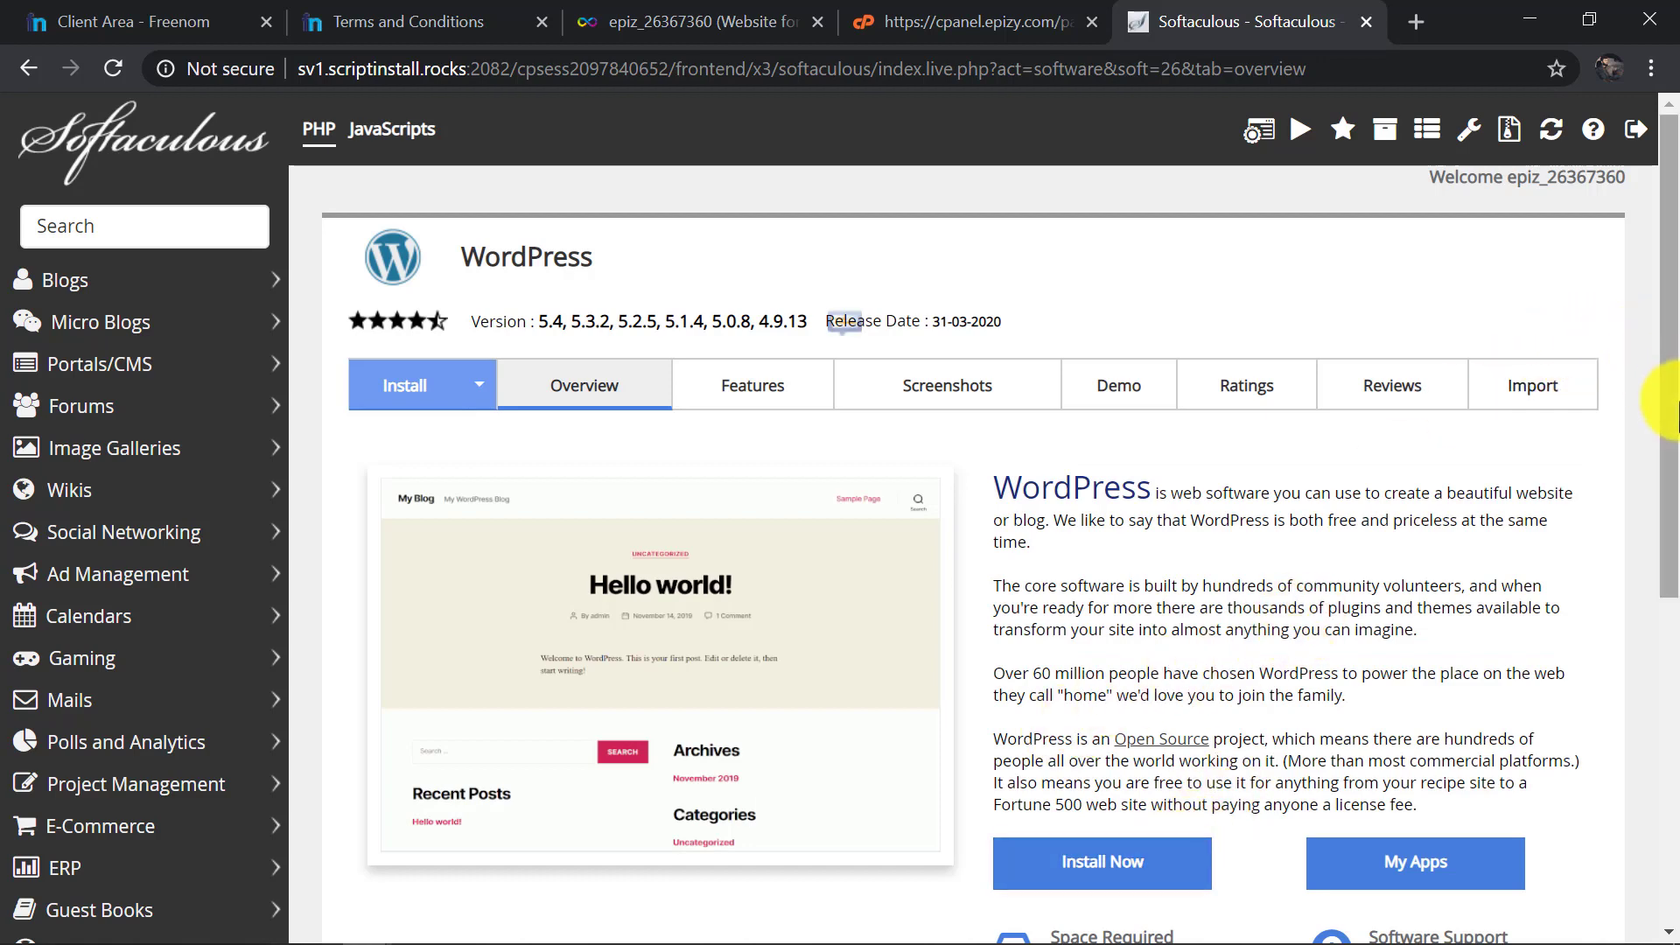
scroll(1549, 525, "down", 2)
left_click(1172, 687)
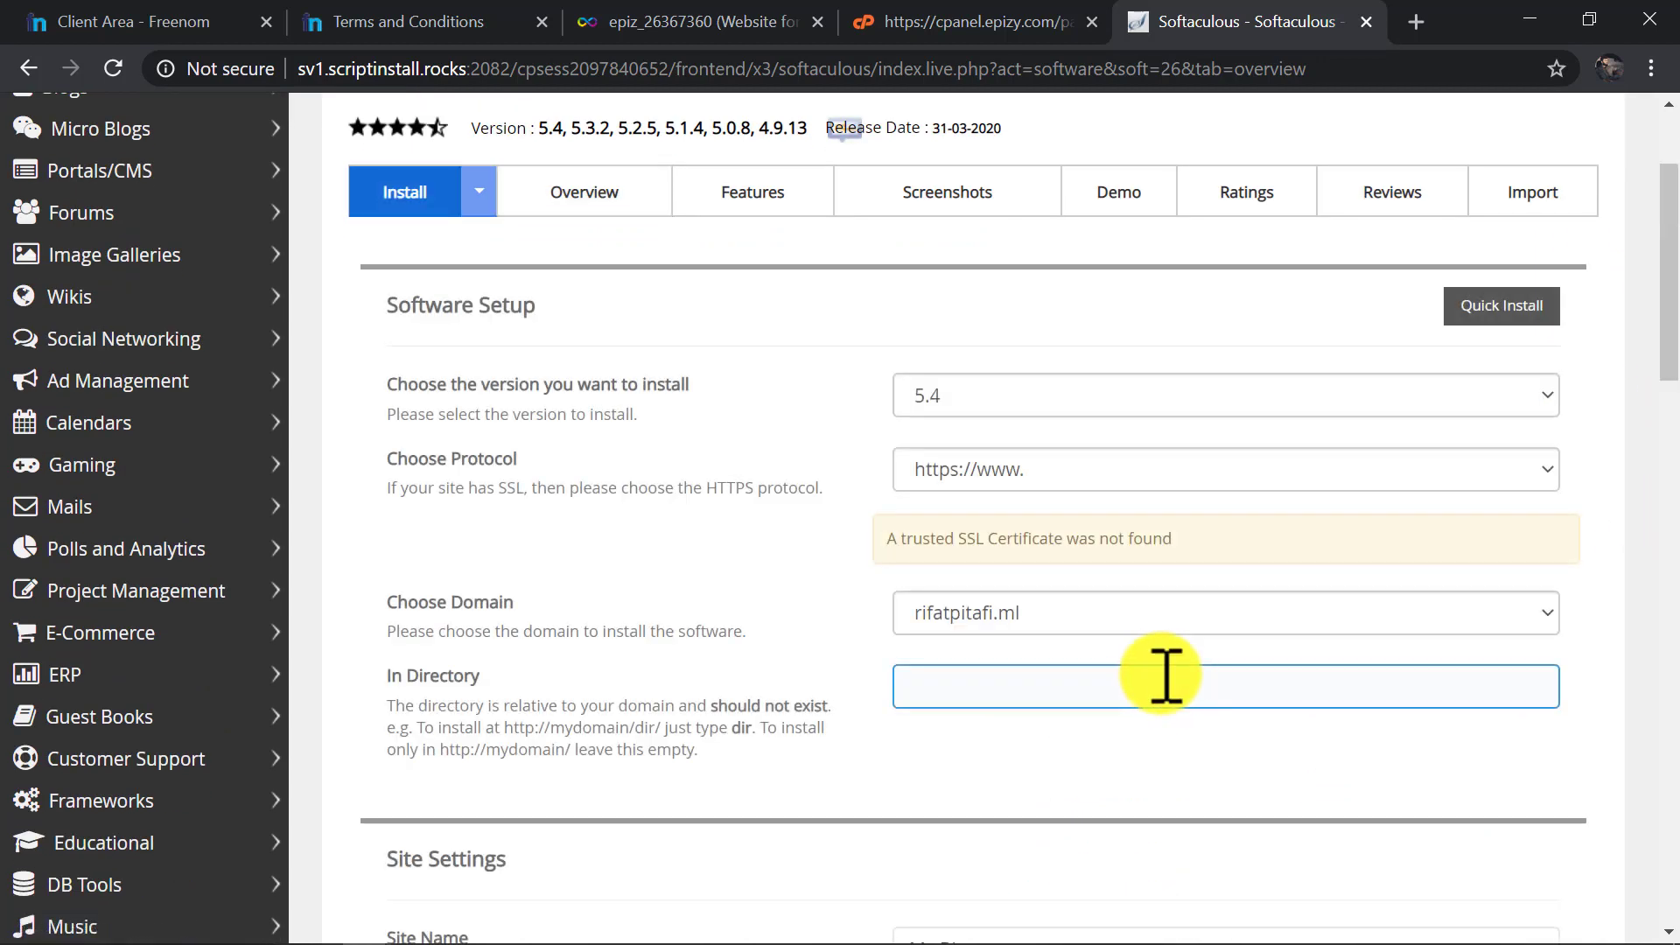
left_click(1269, 483)
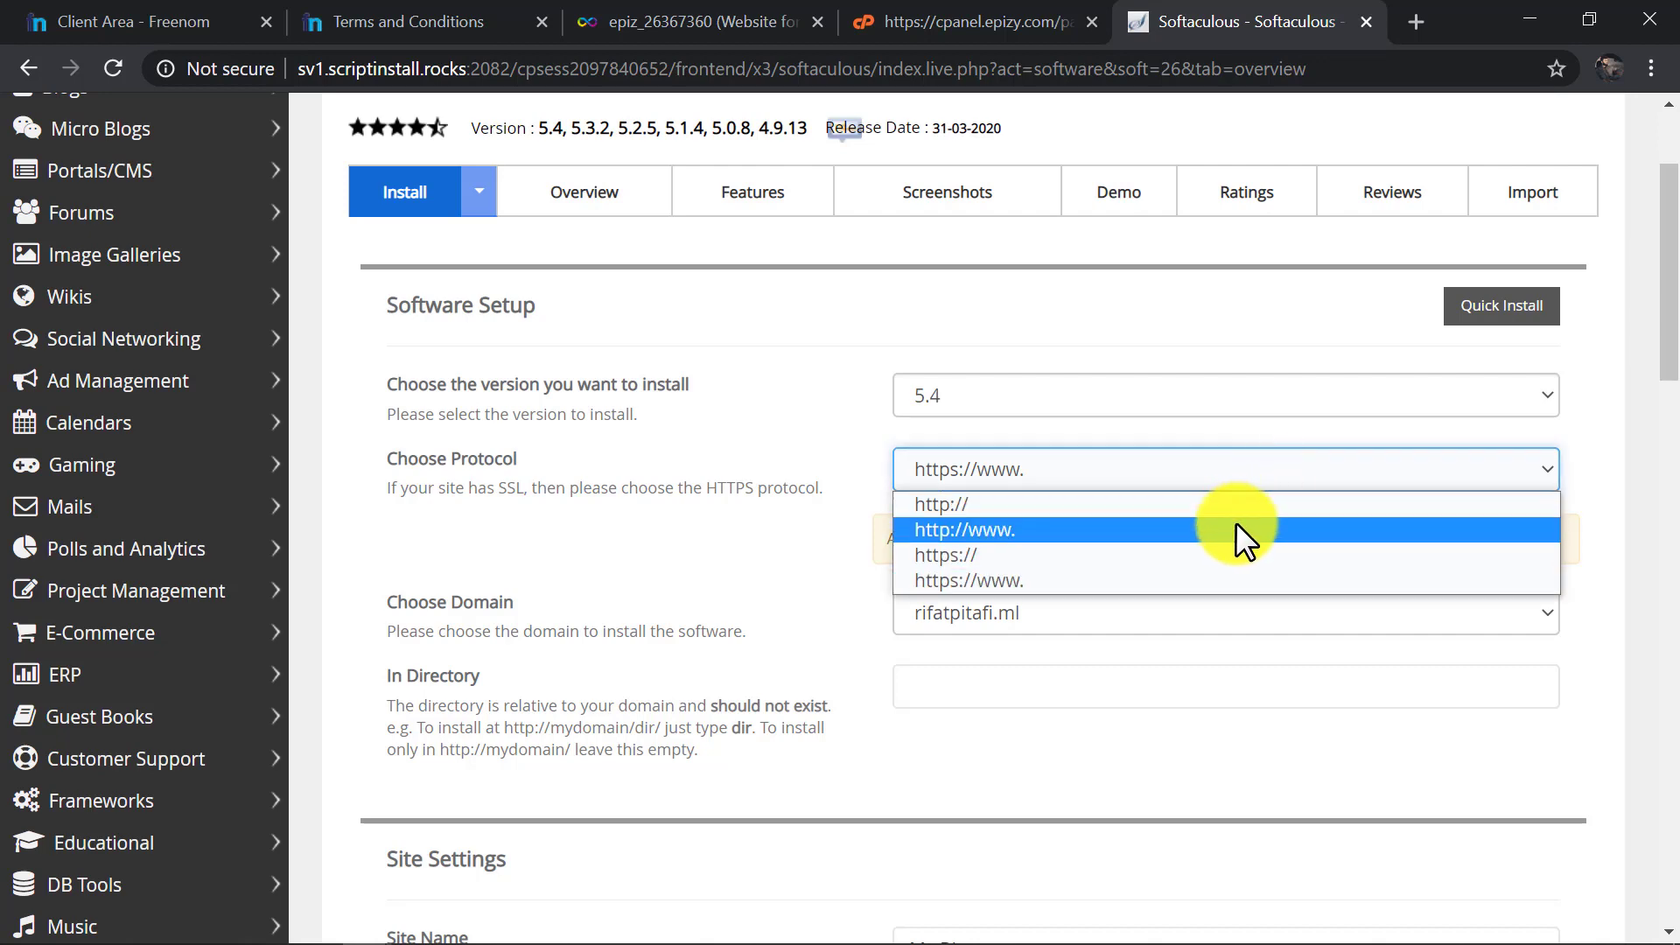
left_click(1236, 527)
Fill in the site name, a description starting 'Learn', and the admin username.
left_click_drag(1667, 337, 1671, 407)
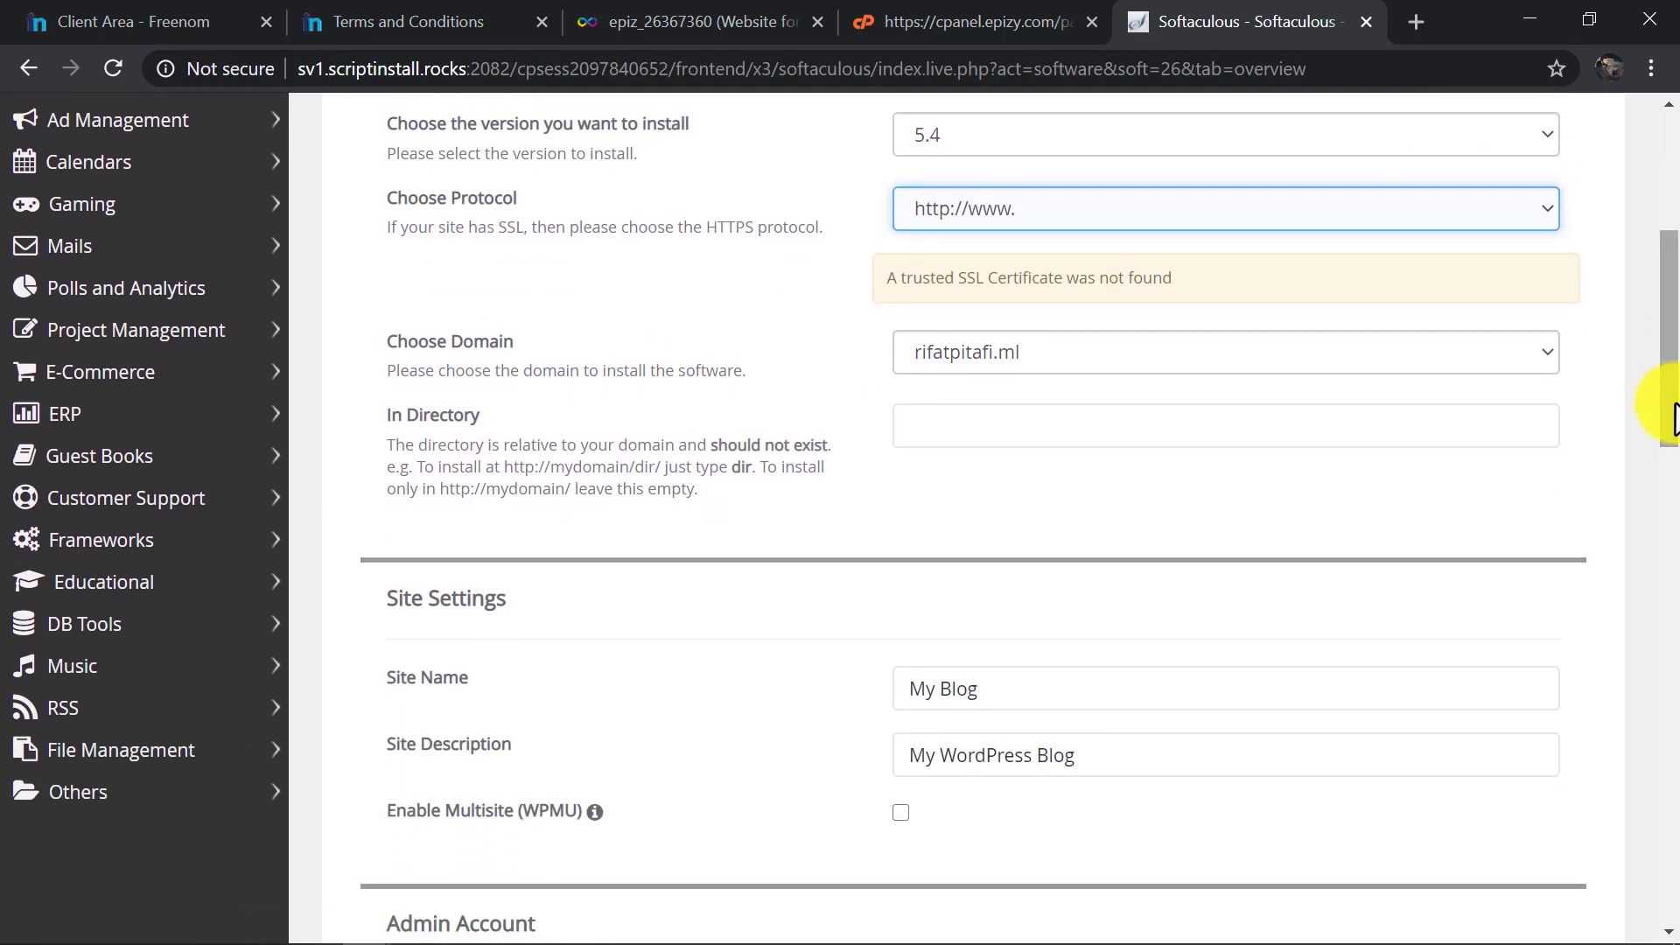
left_click(986, 704)
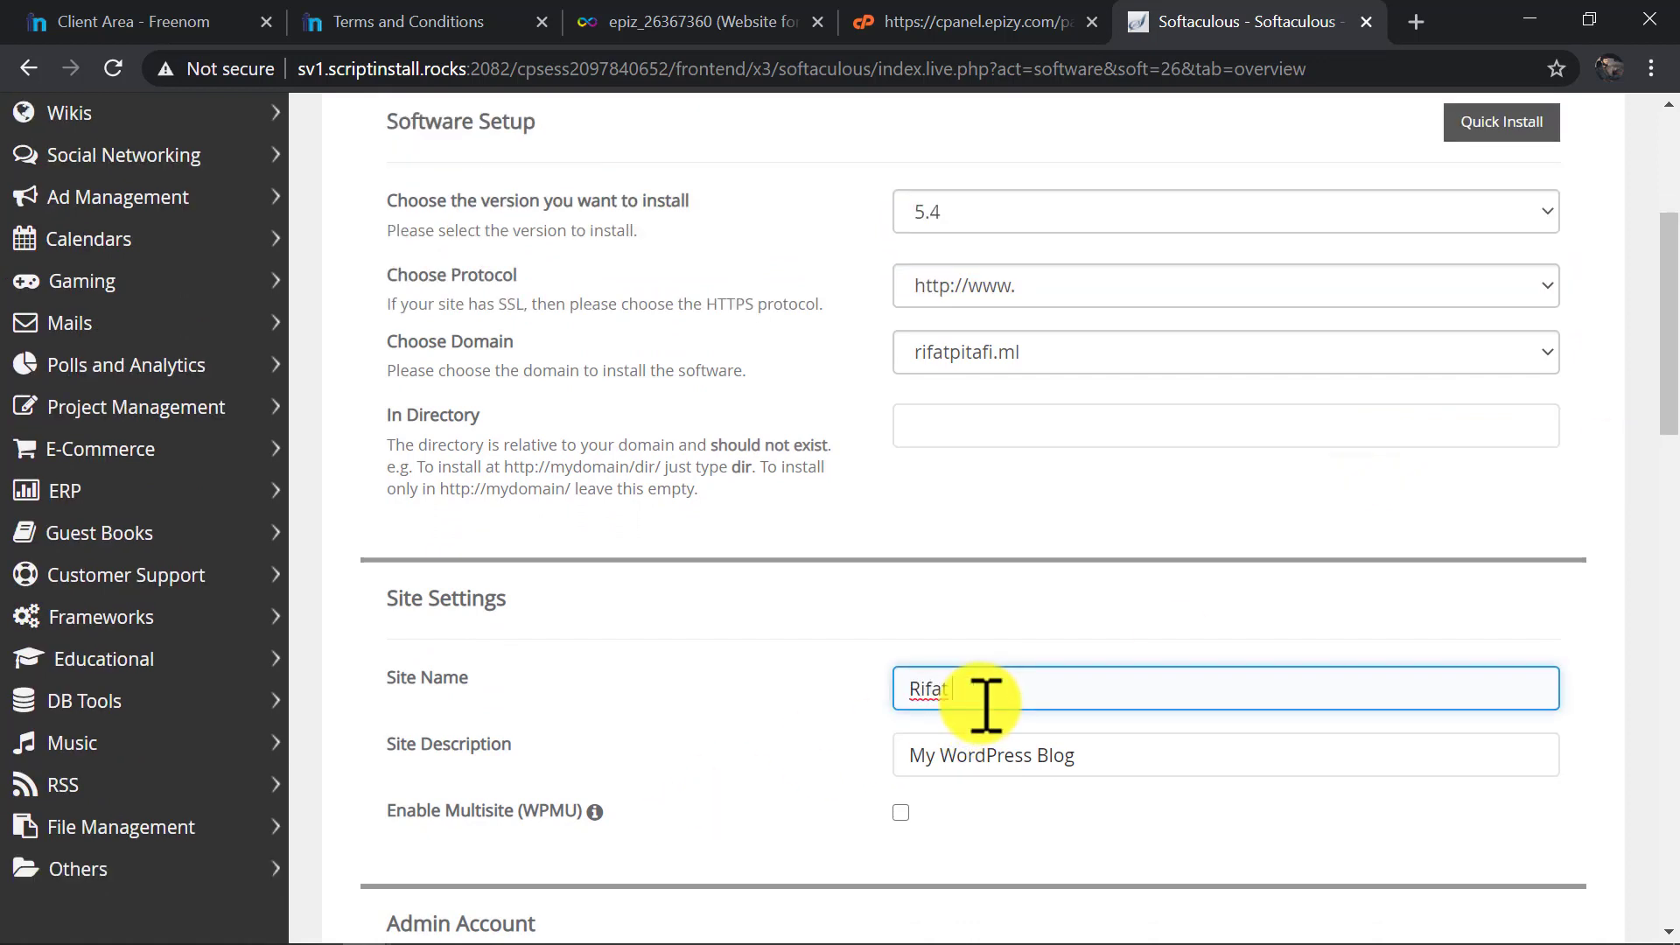
key("Tab")
type("Learn")
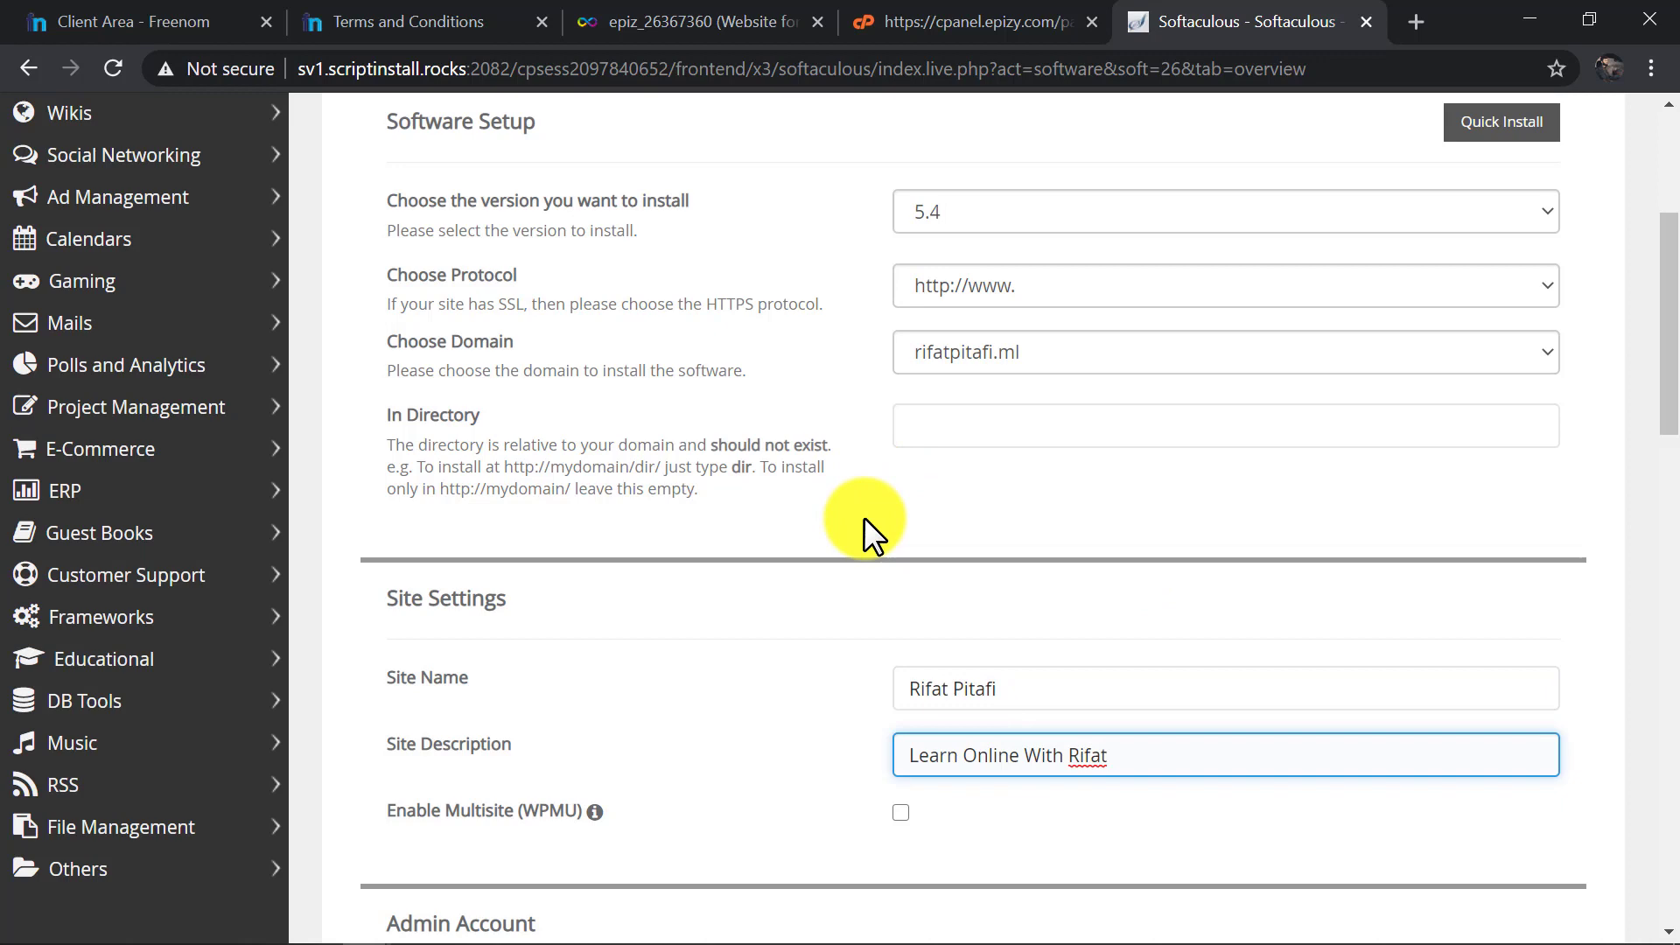
left_click(985, 437)
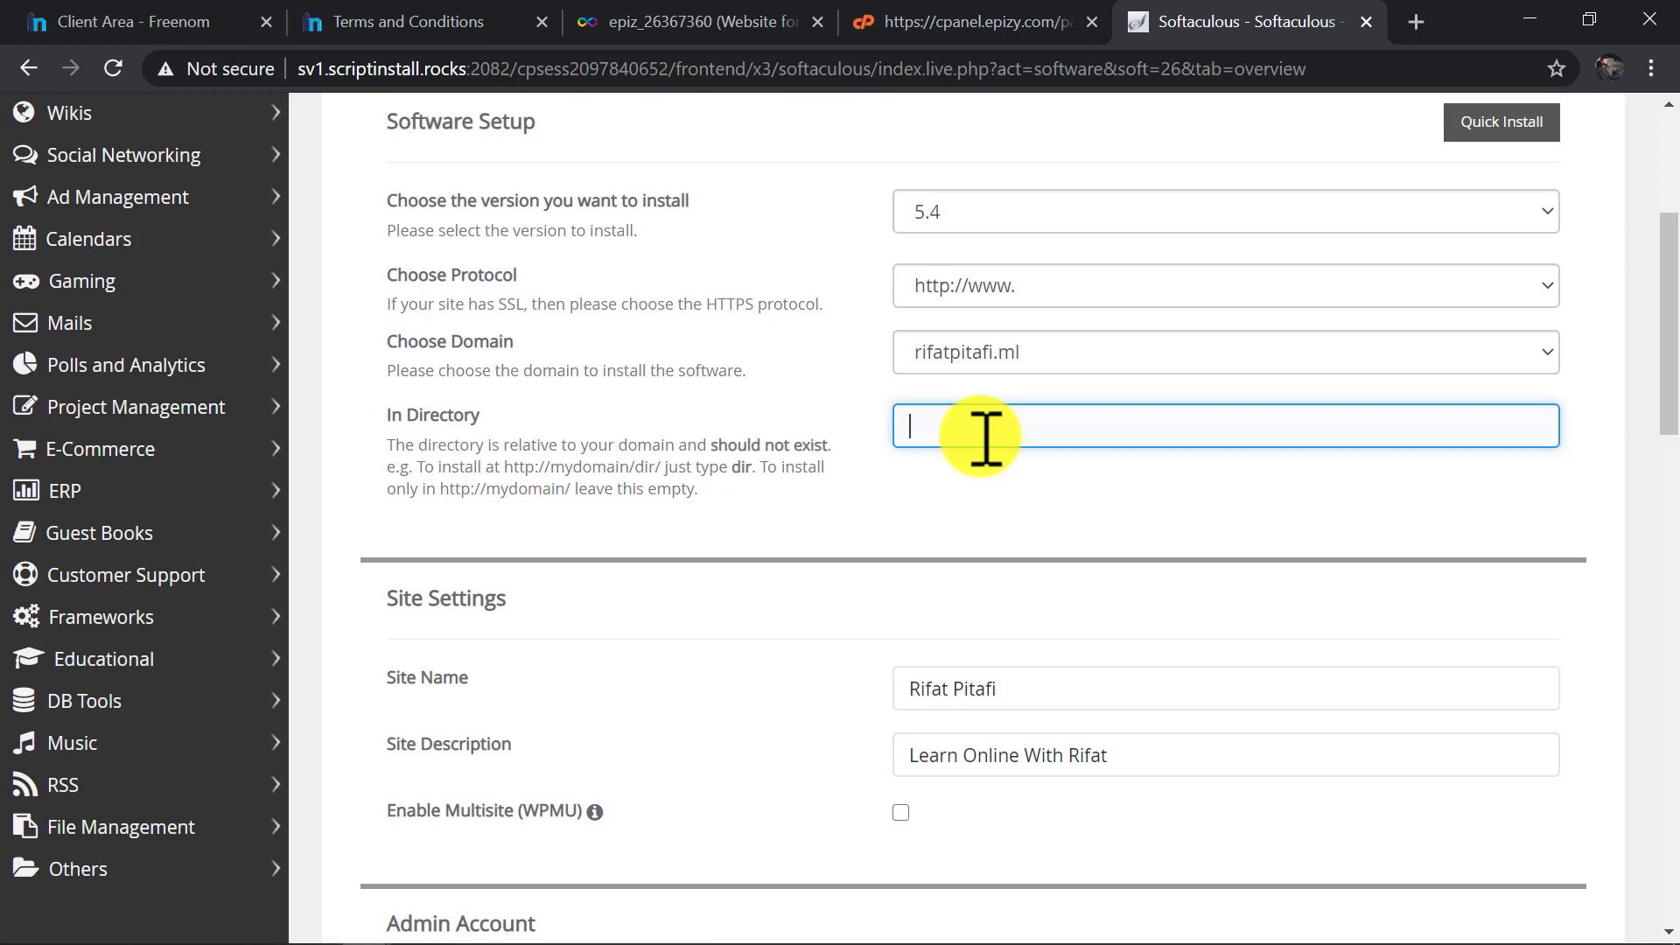
left_click_drag(1654, 333, 1662, 450)
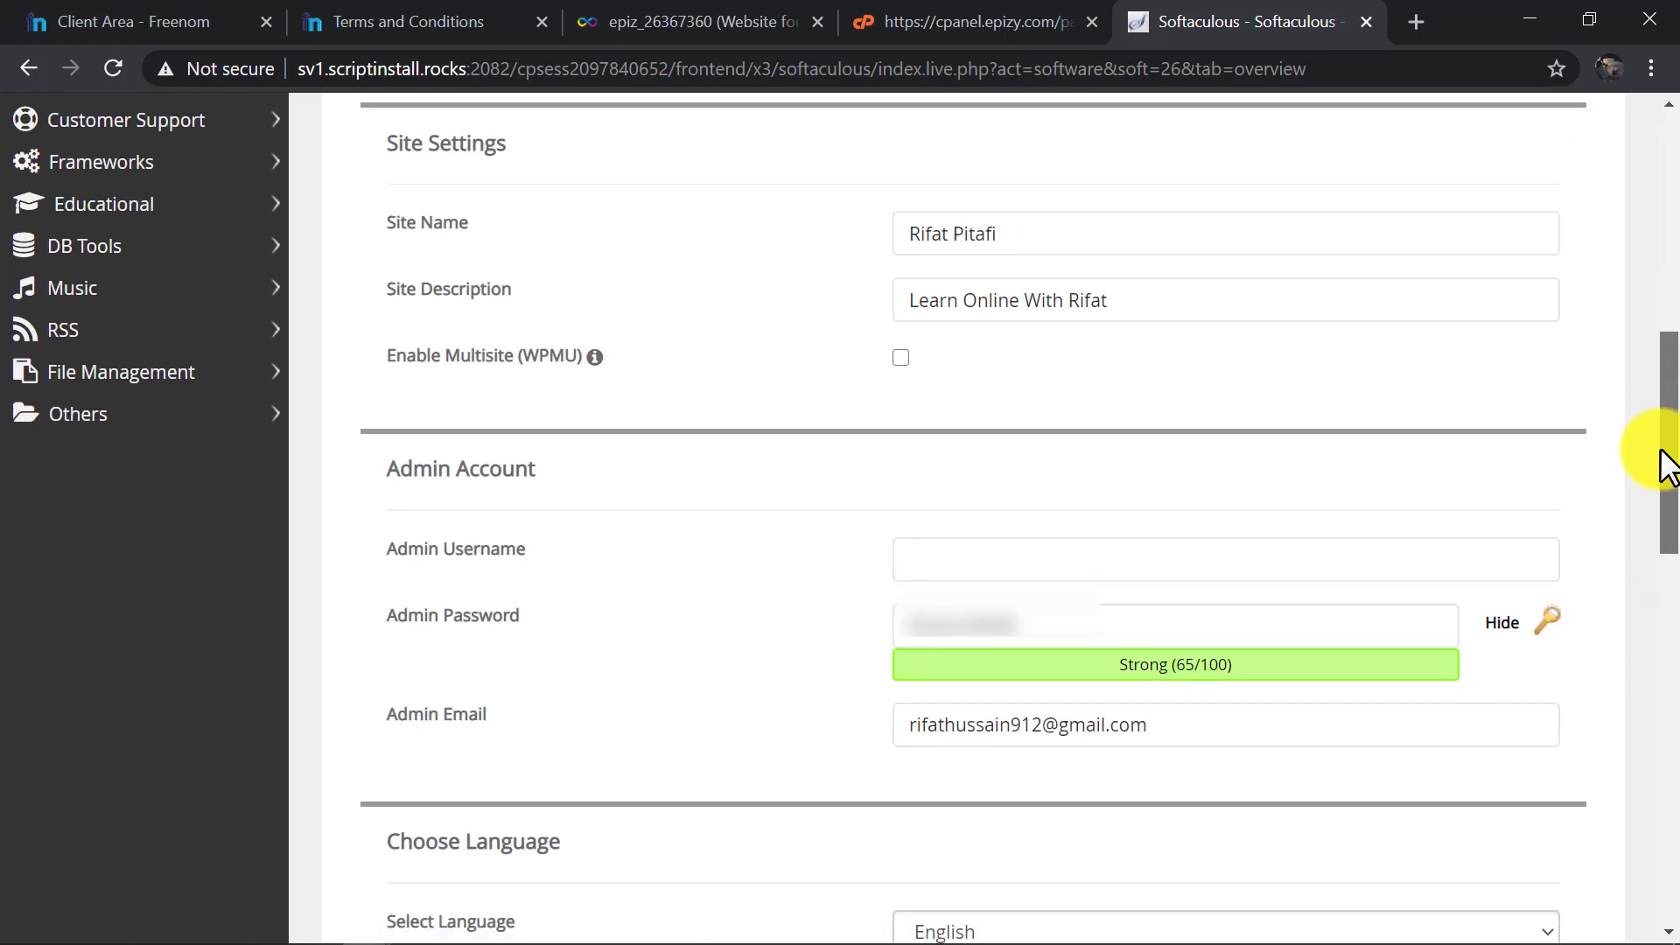
left_click(1374, 561)
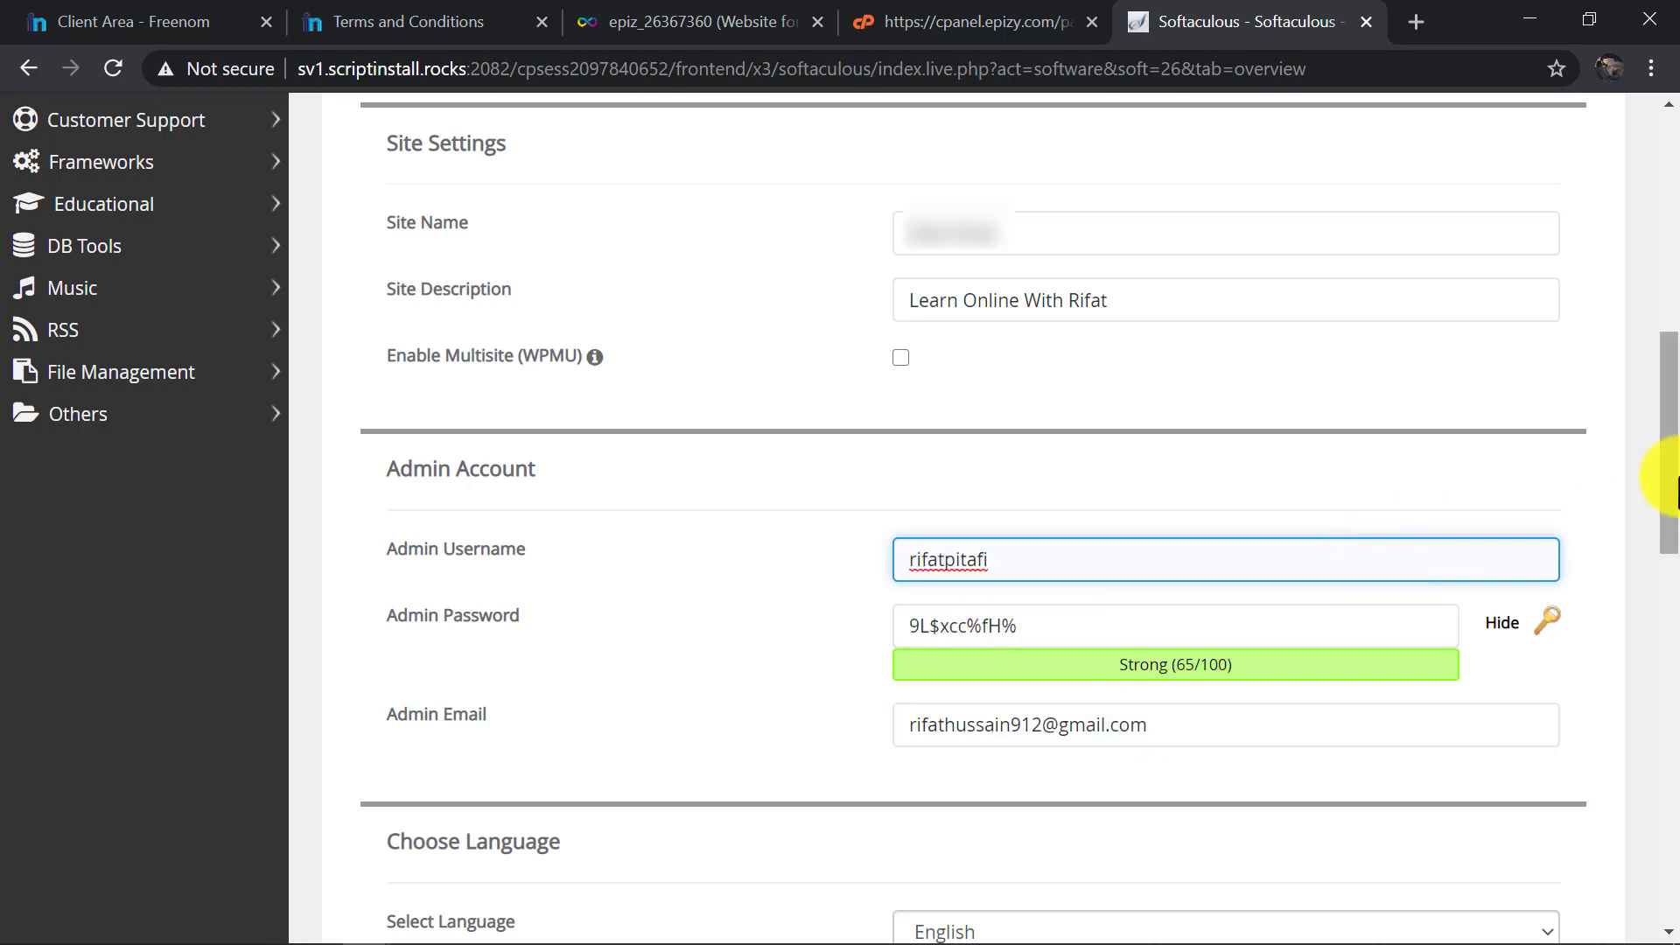
left_click_drag(1668, 516, 1658, 755)
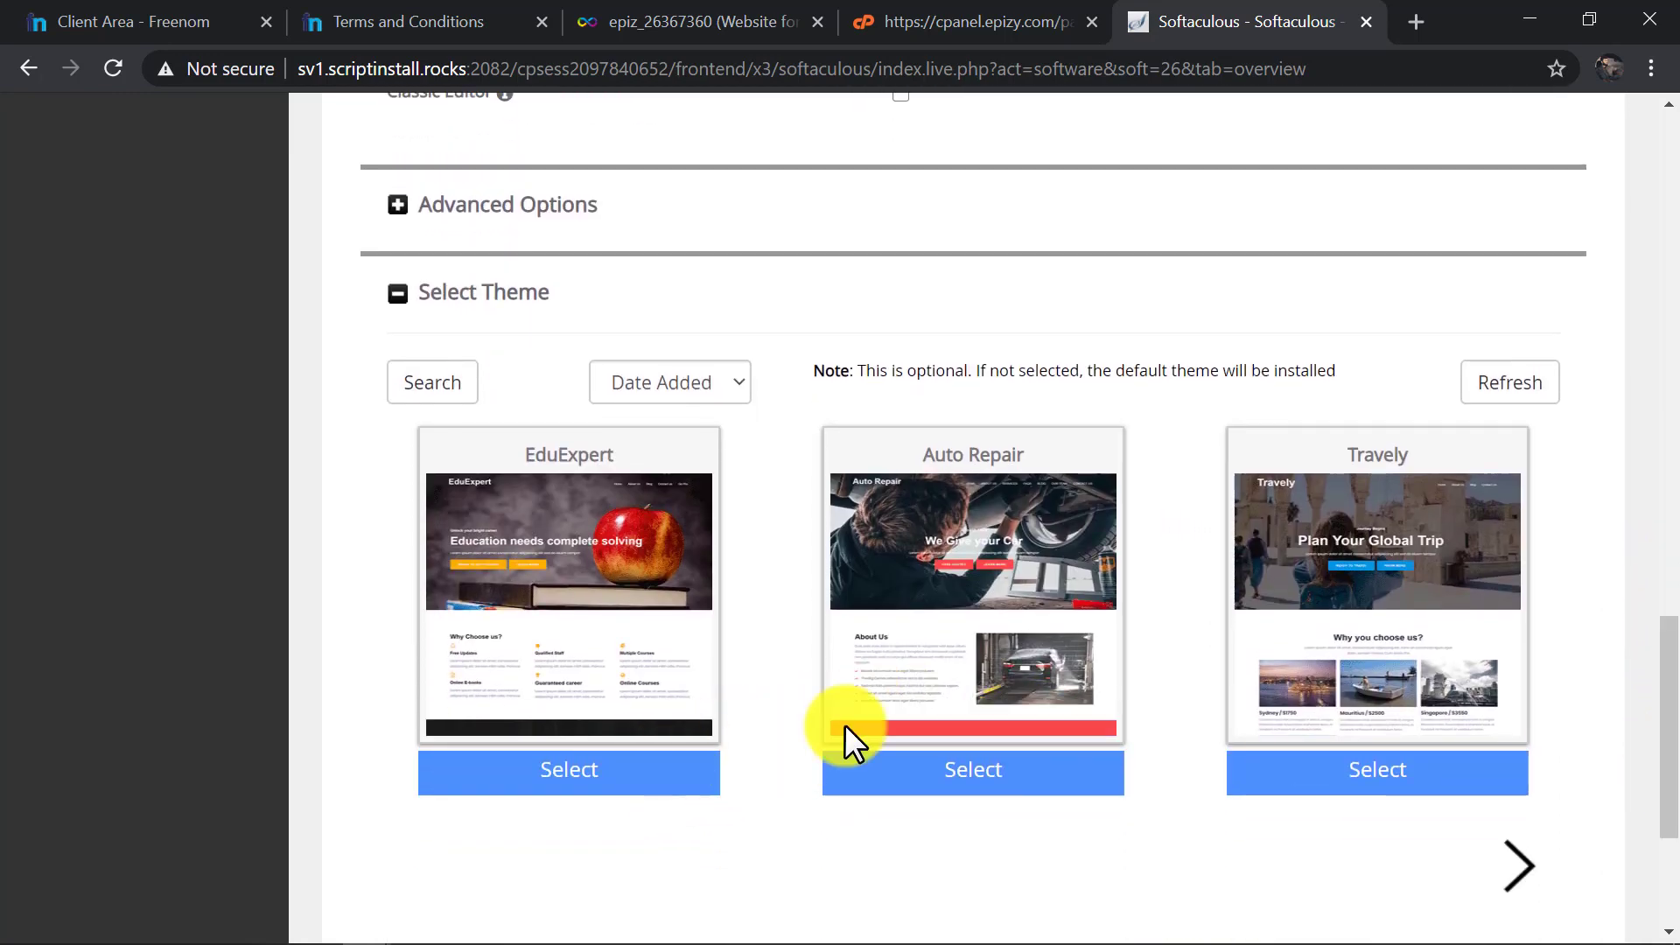
Select the Auto Repair theme and install WordPress.
left_click(992, 776)
left_click_drag(1672, 687, 1673, 739)
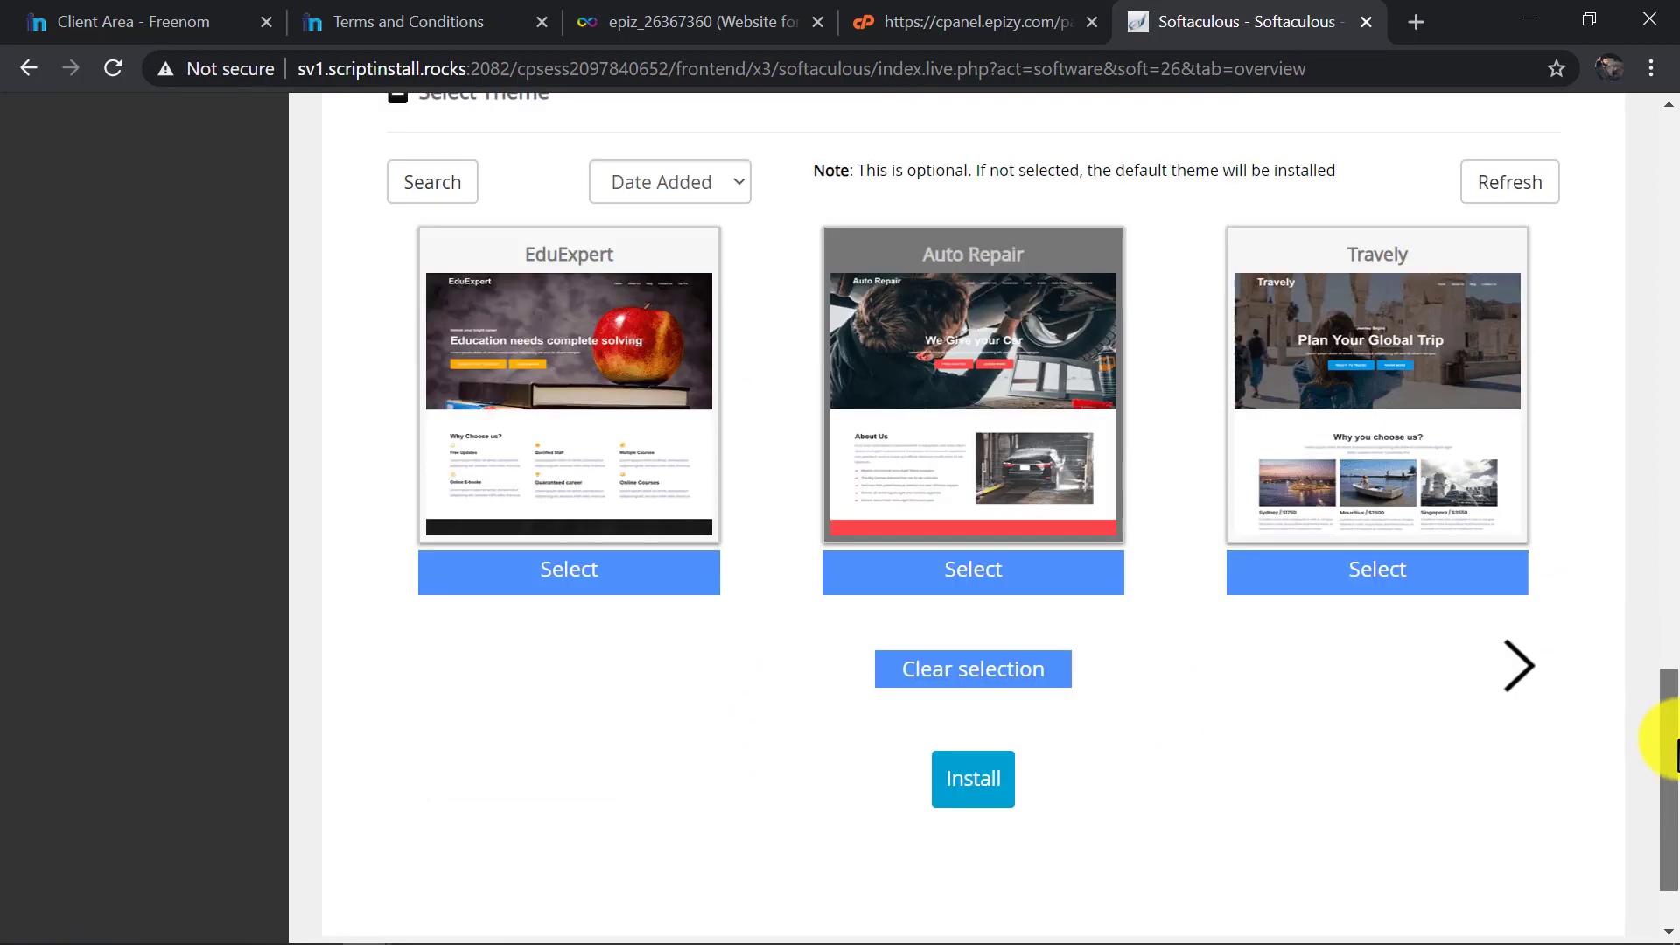
left_click(985, 705)
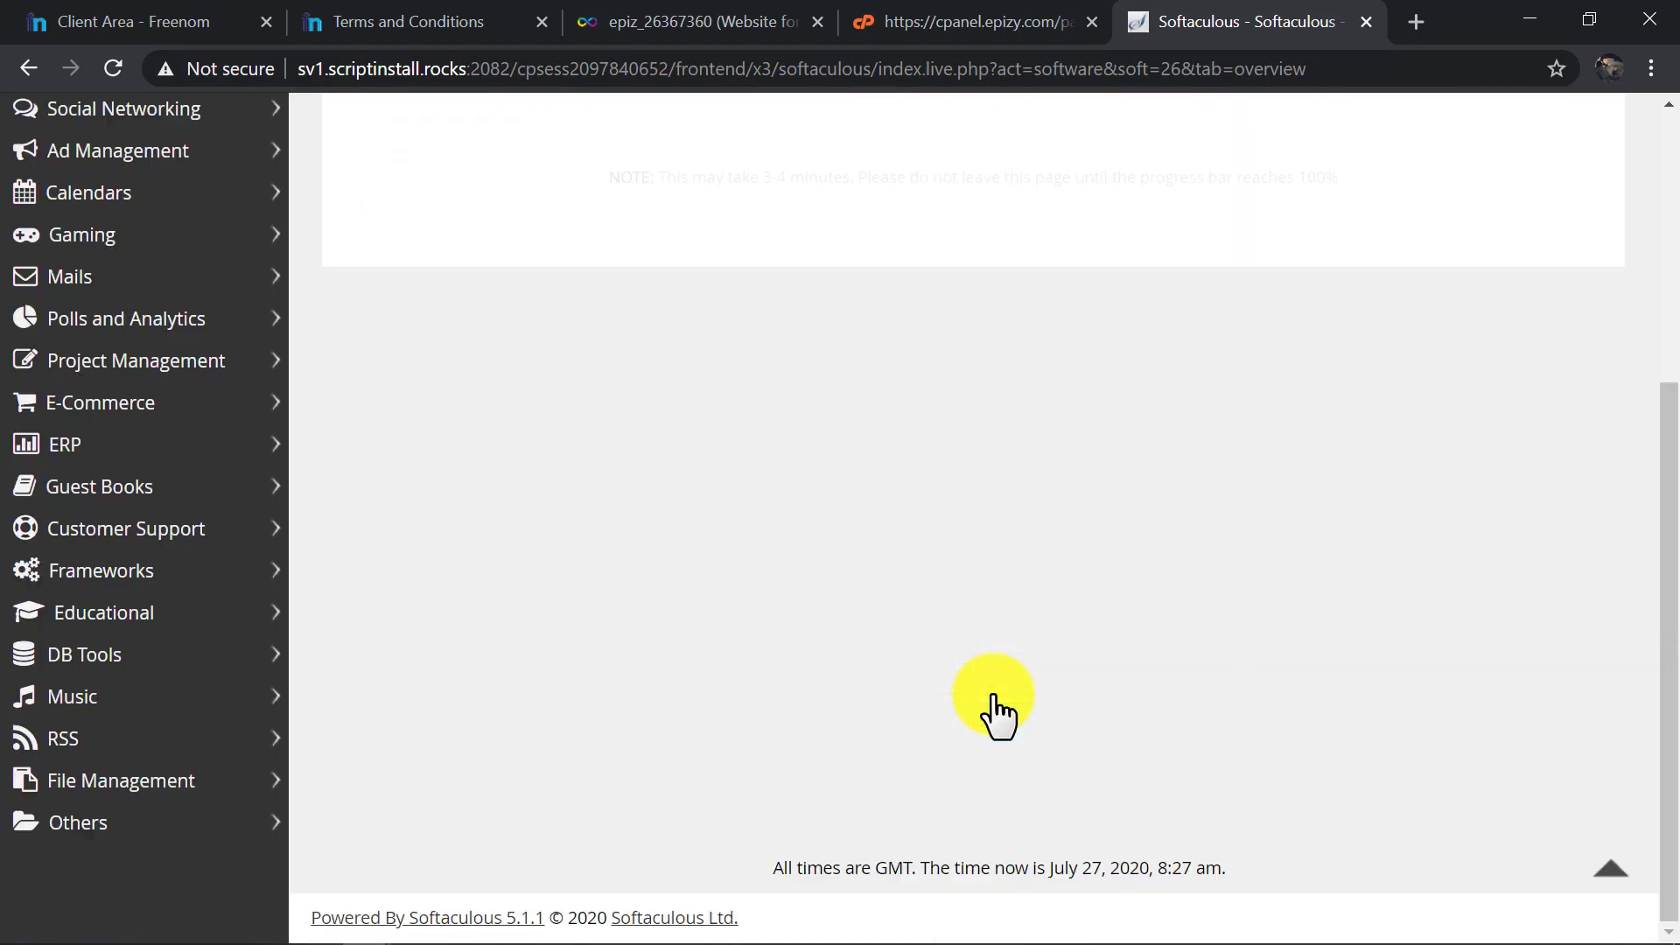
left_click_drag(1663, 534, 1675, 416)
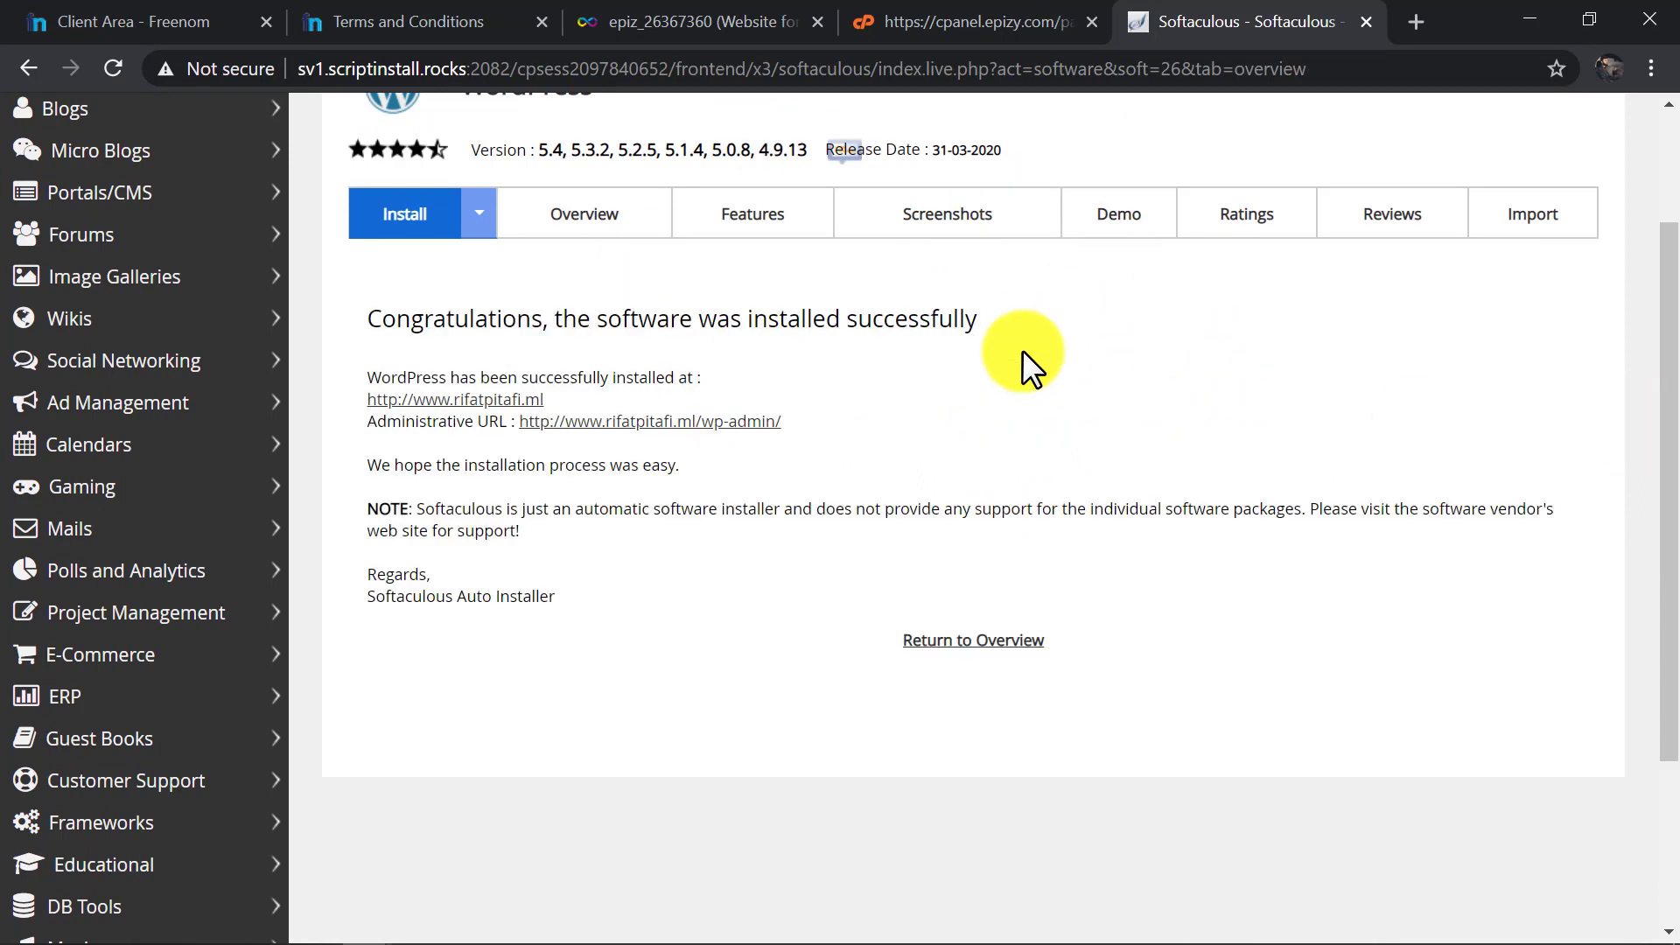
Open the site's Administrative URL in a new tab, then start a Gmail tab.
right_click(623, 431)
left_click(625, 436)
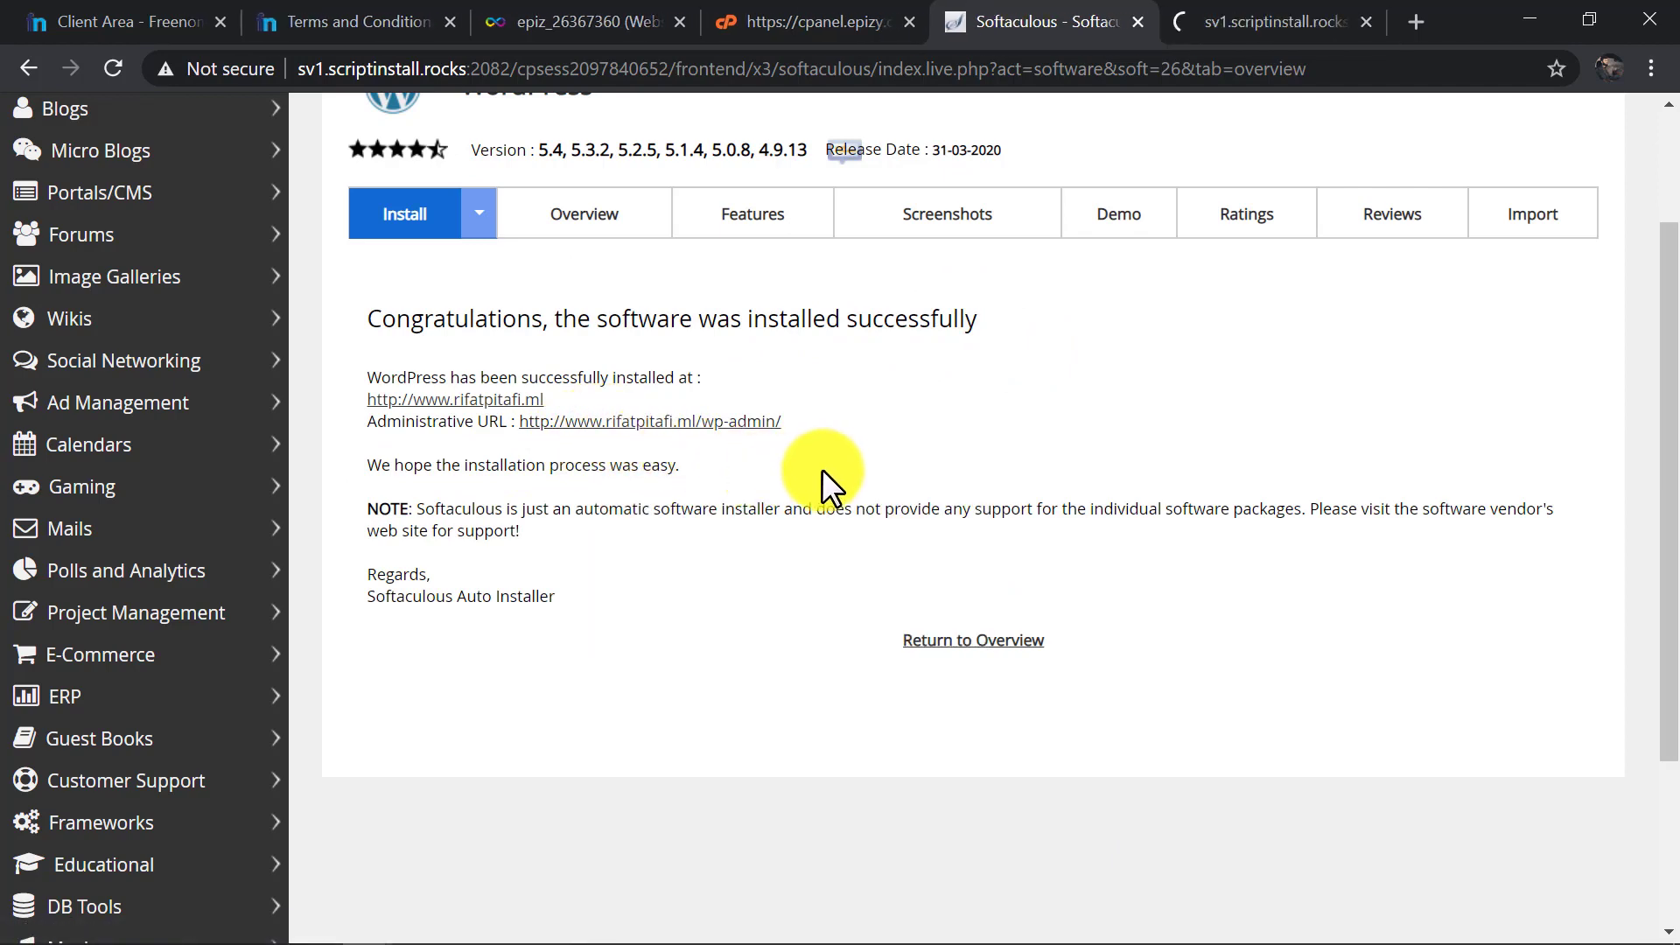
left_click(1330, 18)
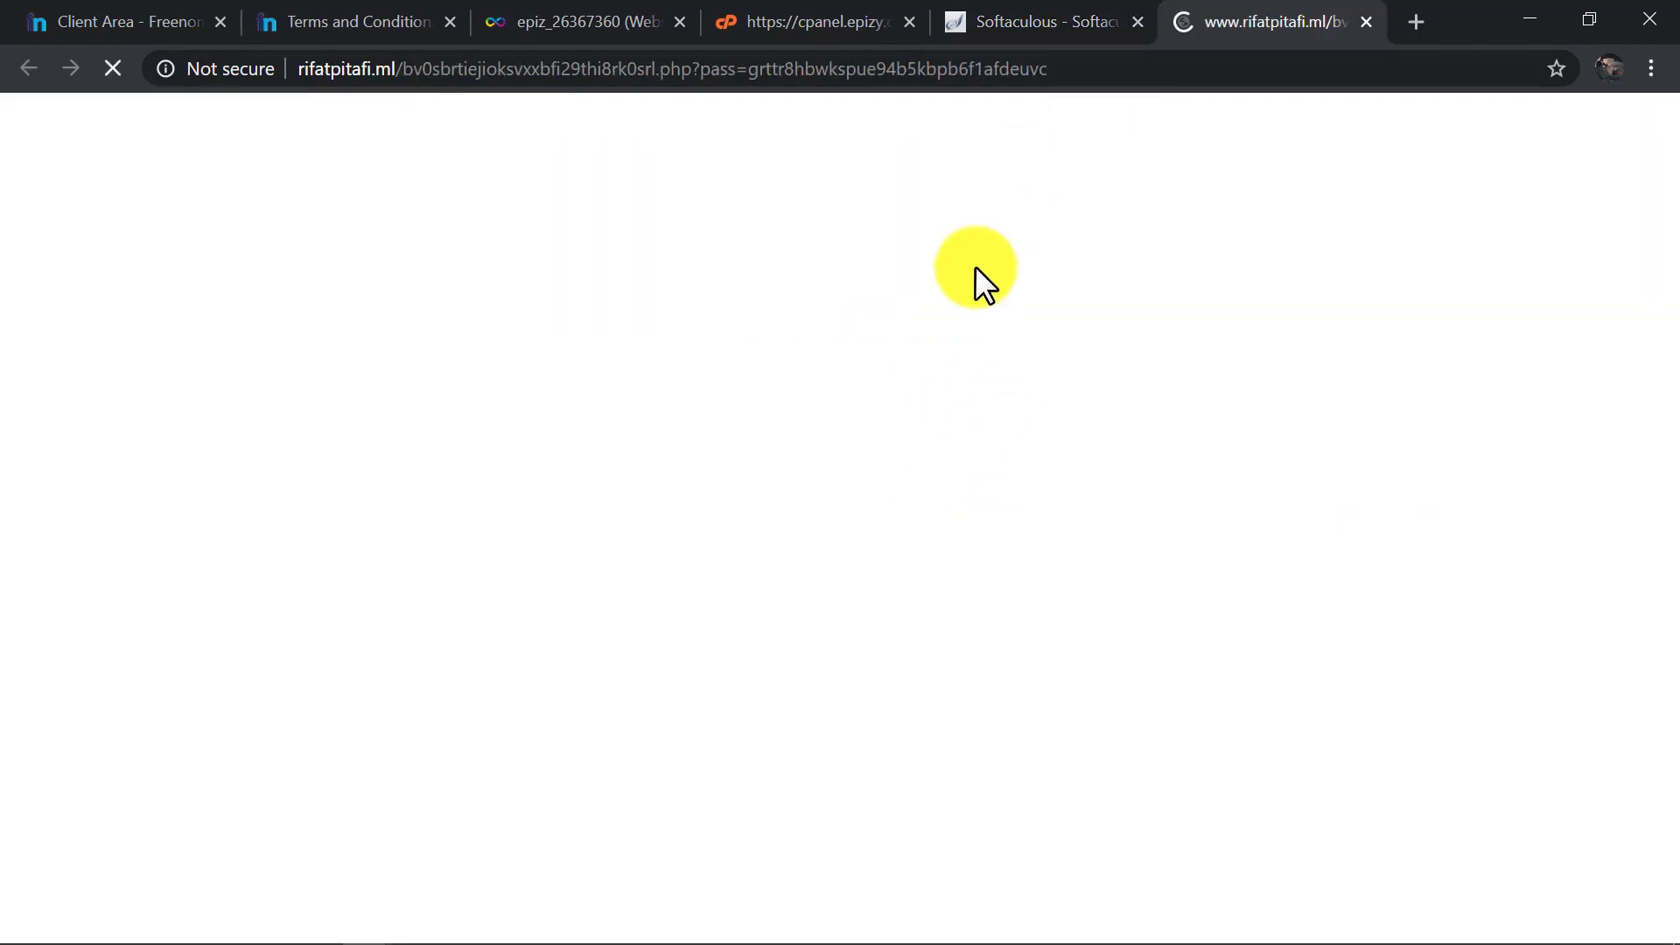
key("ctrl+t")
type("gmail.com")
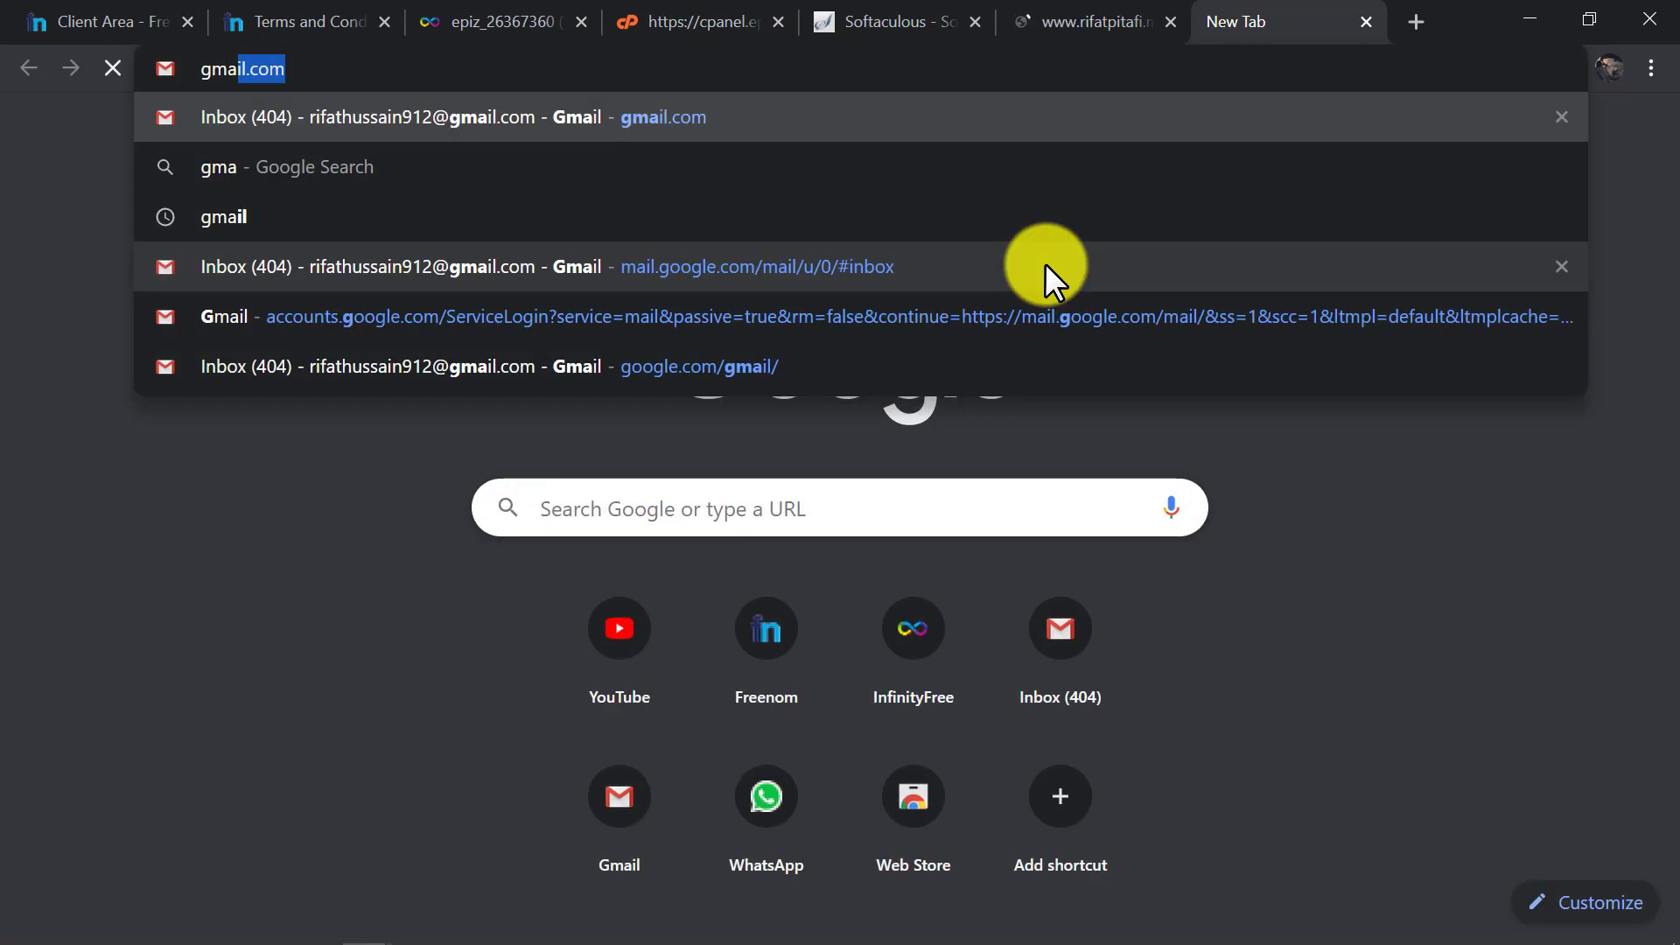
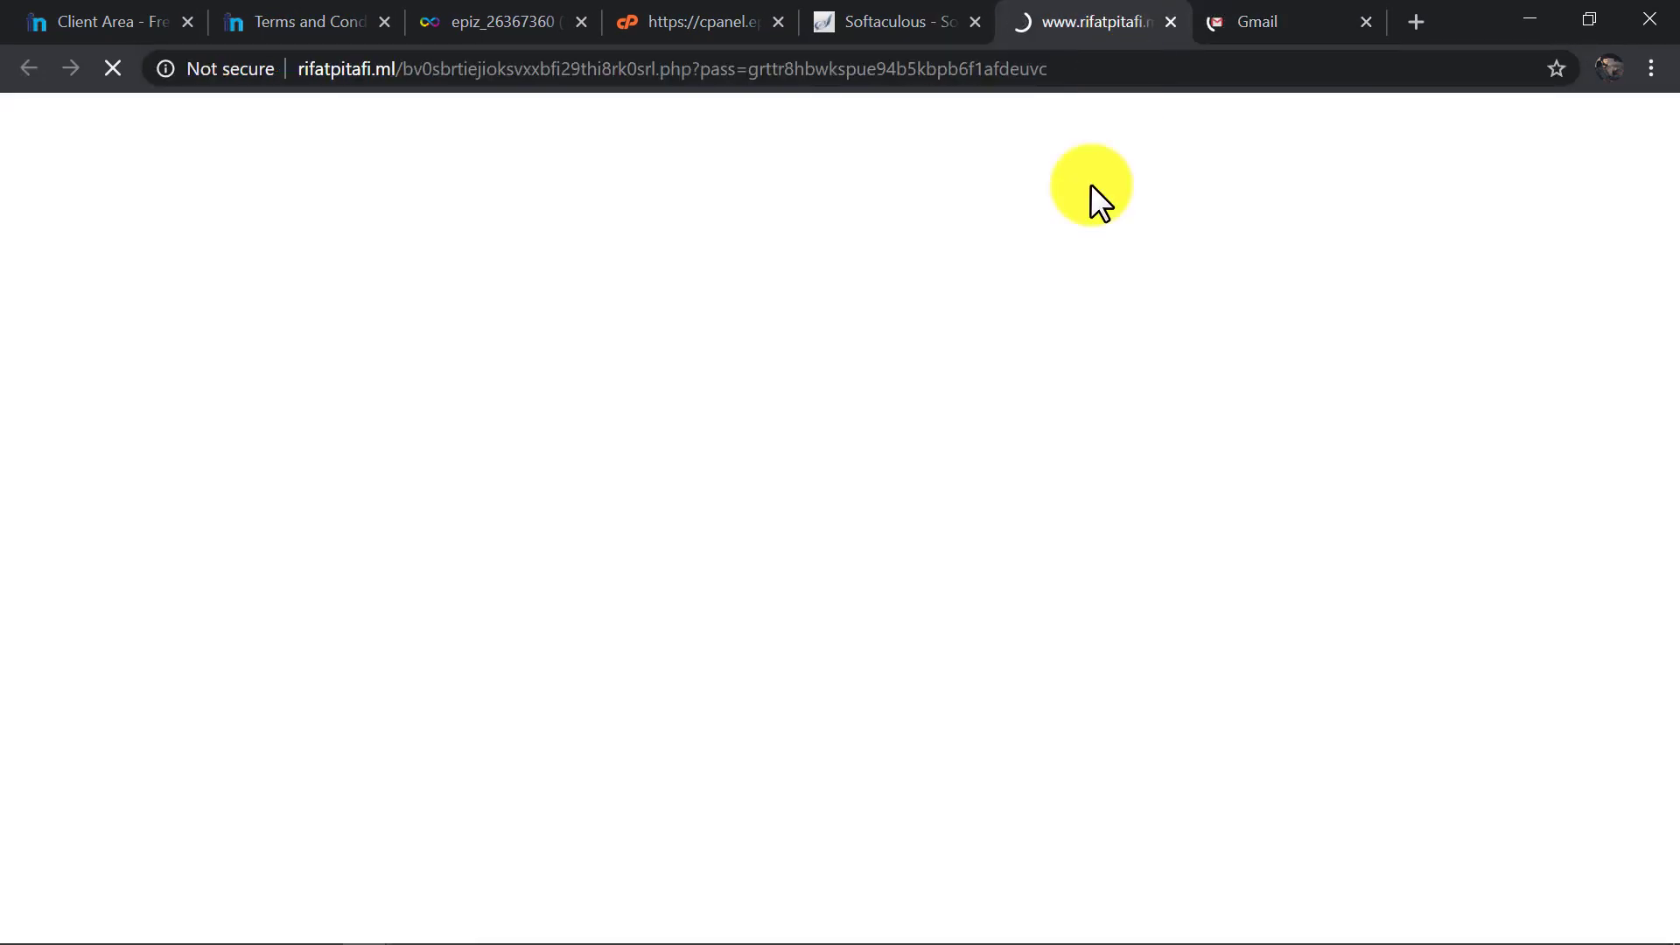
Open the newly installed WordPress site from the Softaculous success page in a new tab.
left_click(927, 16)
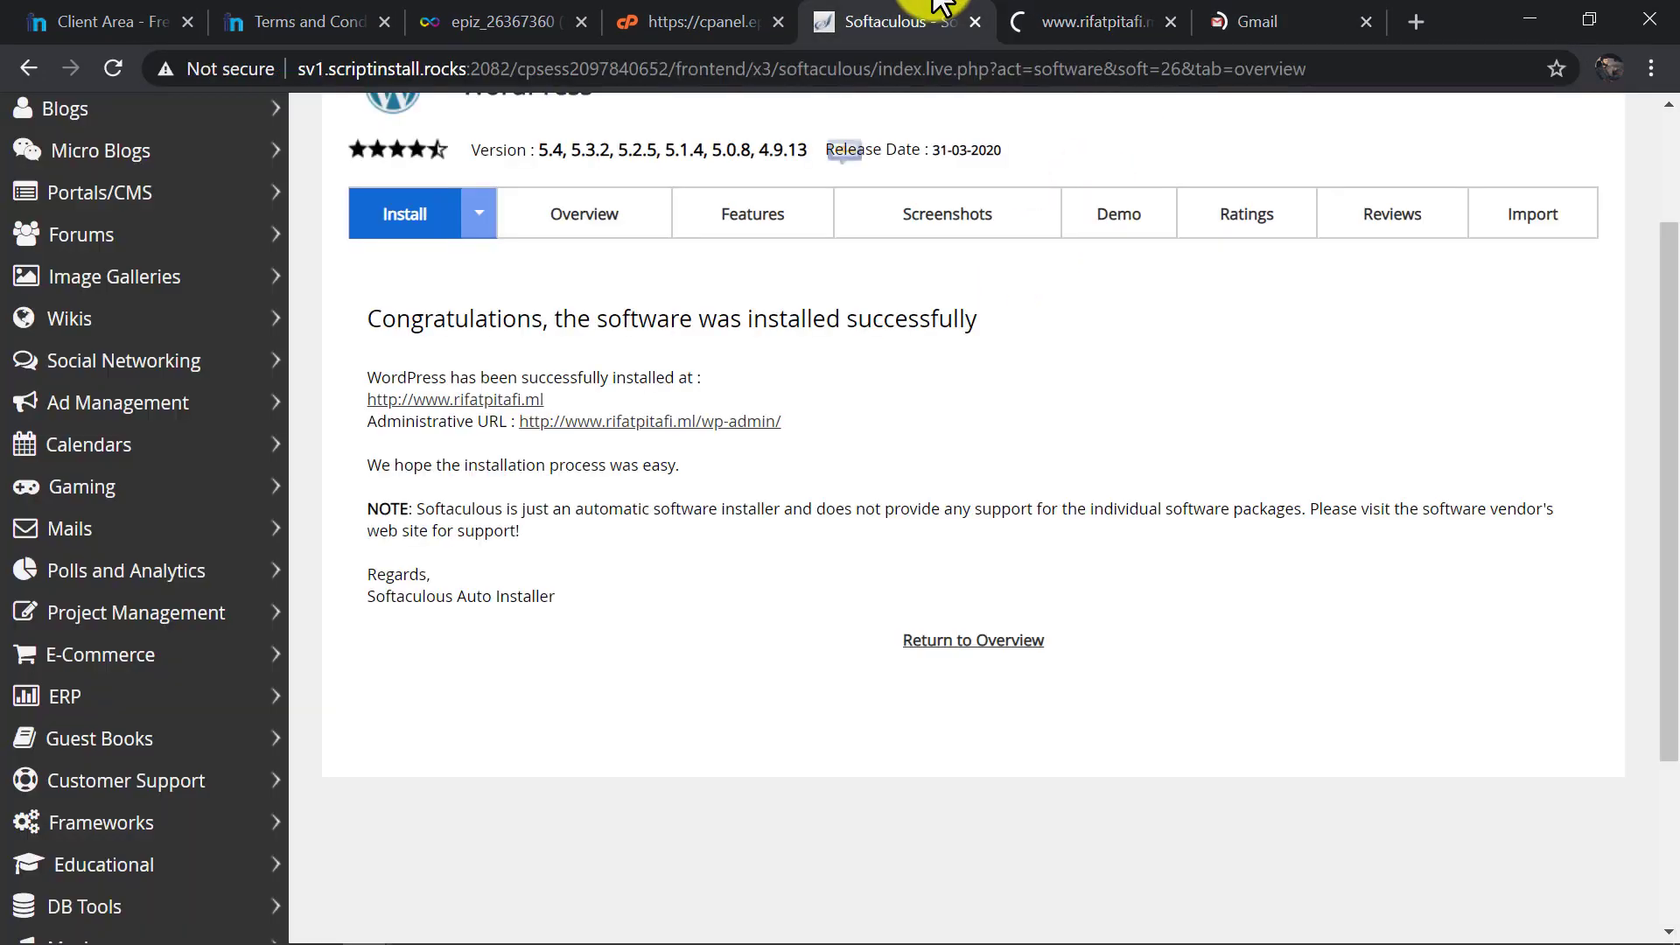
right_click(470, 401)
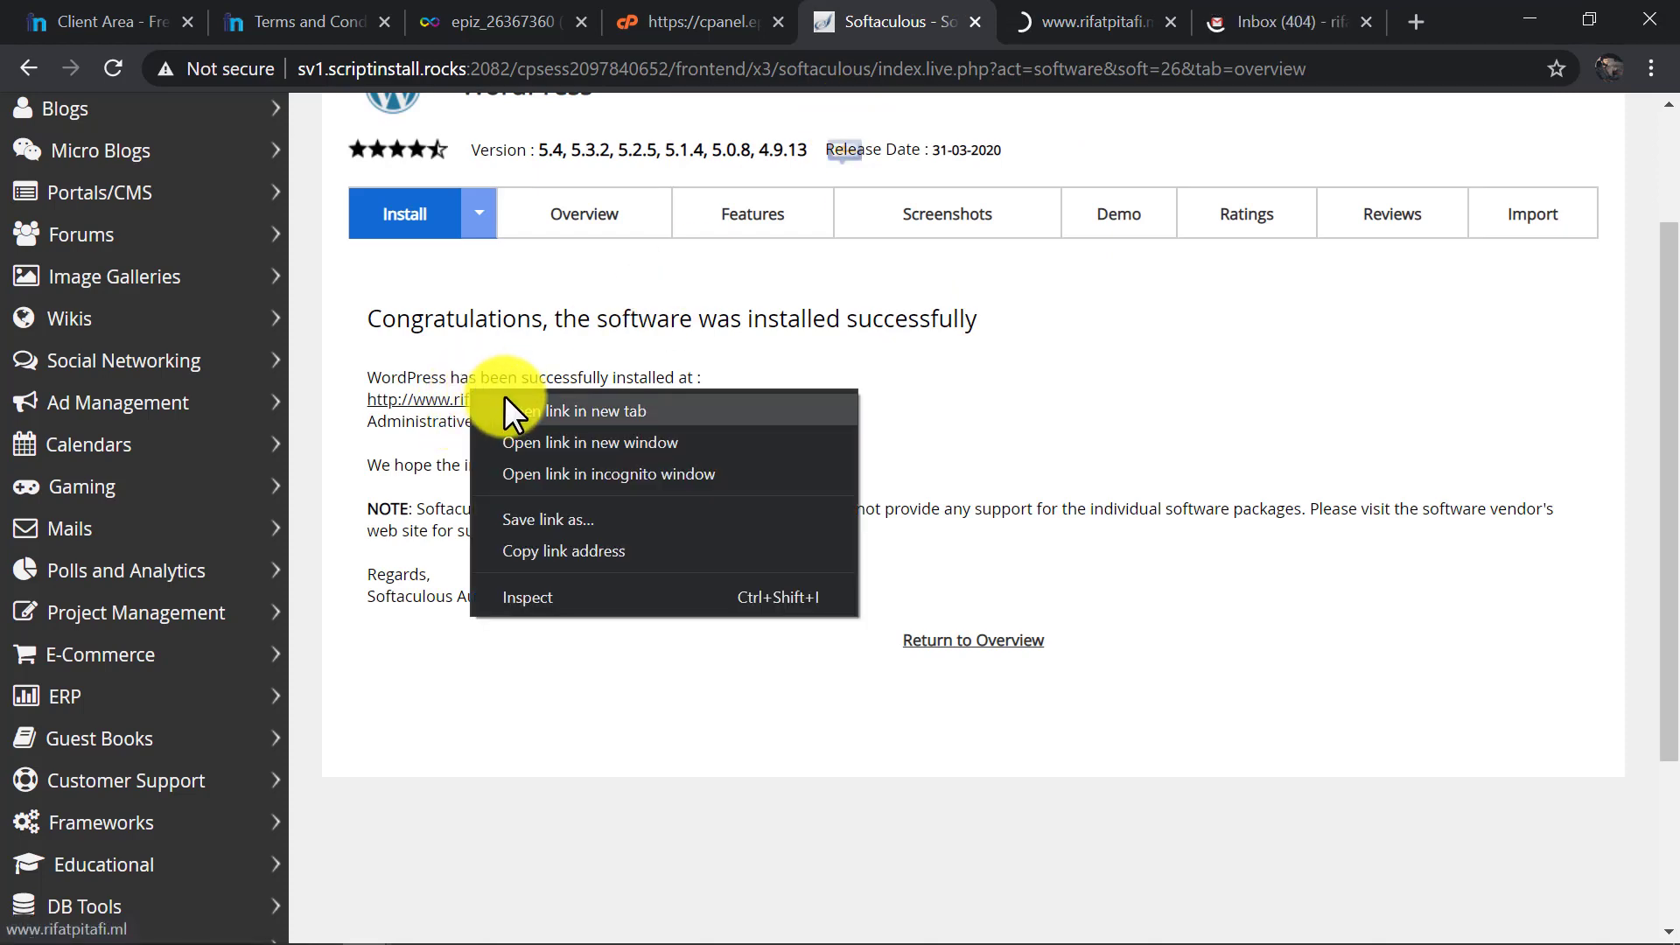
left_click(477, 405)
Close the Terms and Conditions tab and return to Softaculous.
left_click(542, 20)
left_click(442, 19)
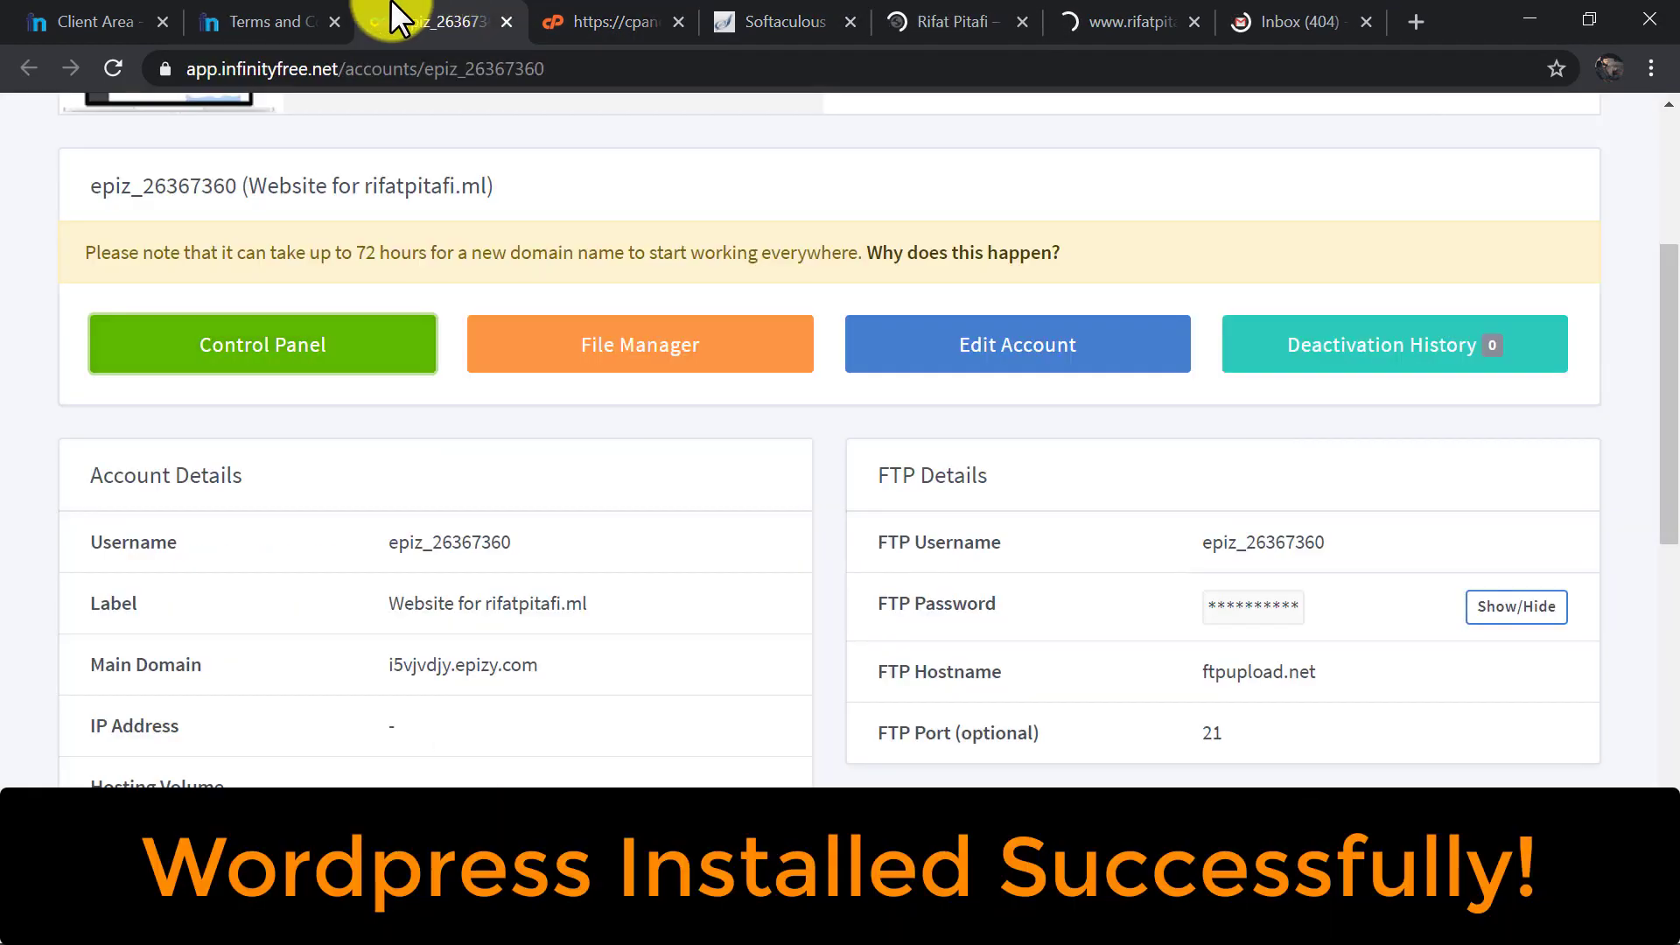
left_click(334, 21)
left_click(679, 16)
Scroll through the live site's homepage and check its full address.
left_click(763, 16)
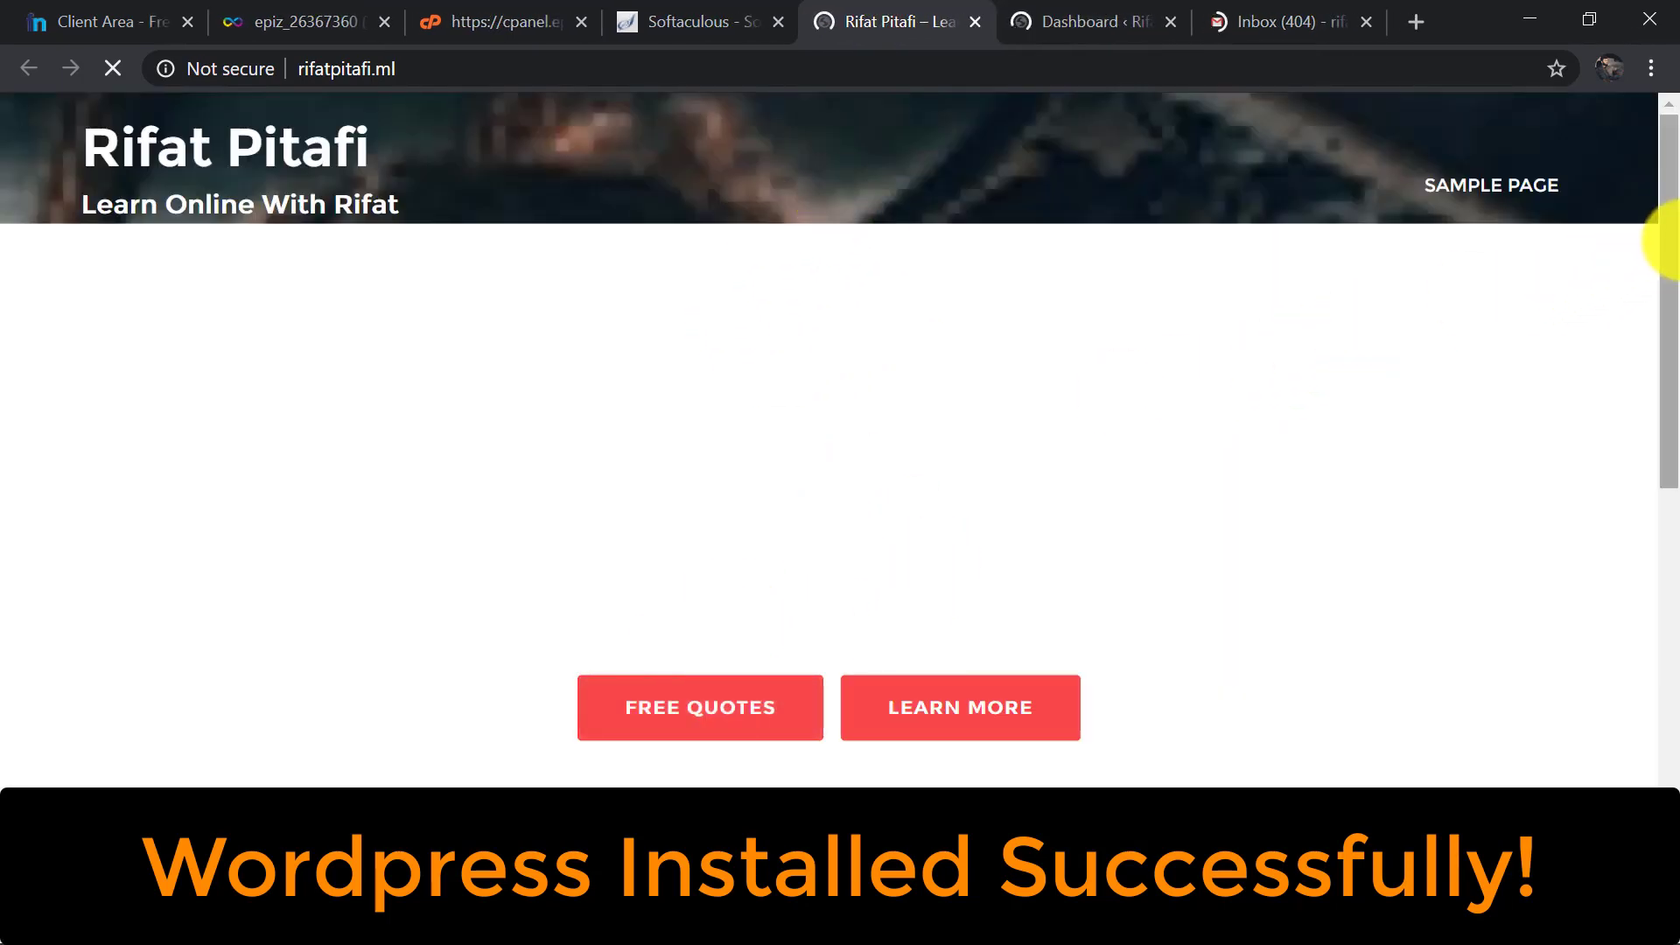
left_click_drag(1660, 364, 1666, 169)
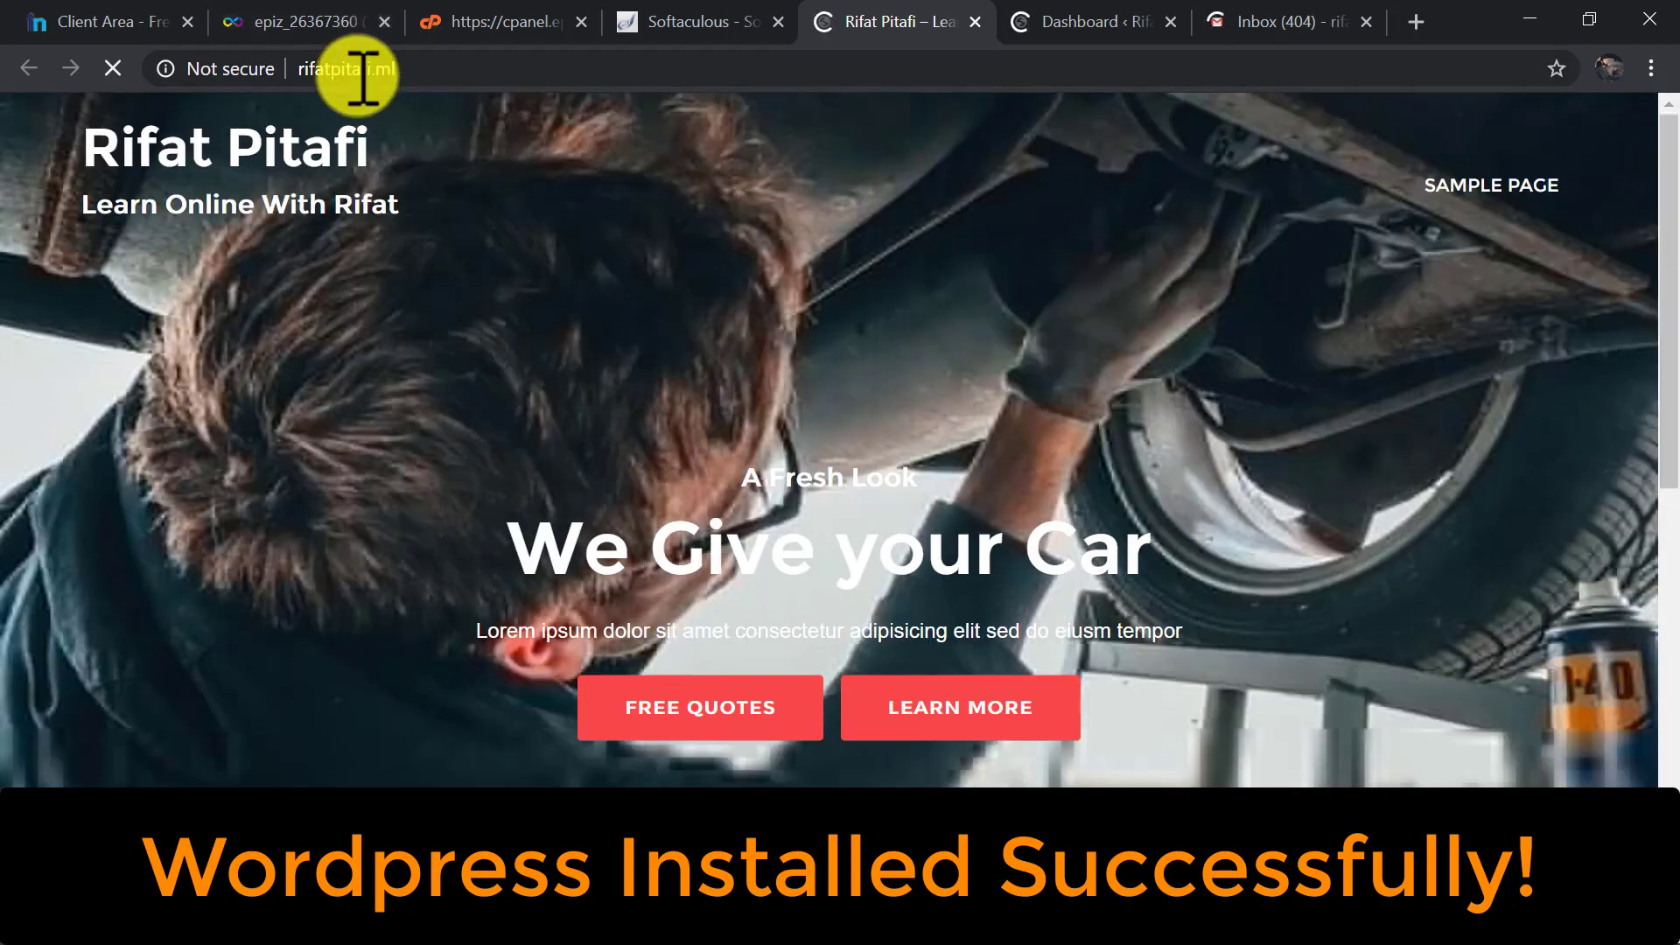
left_click_drag(366, 74, 478, 72)
left_click(484, 252)
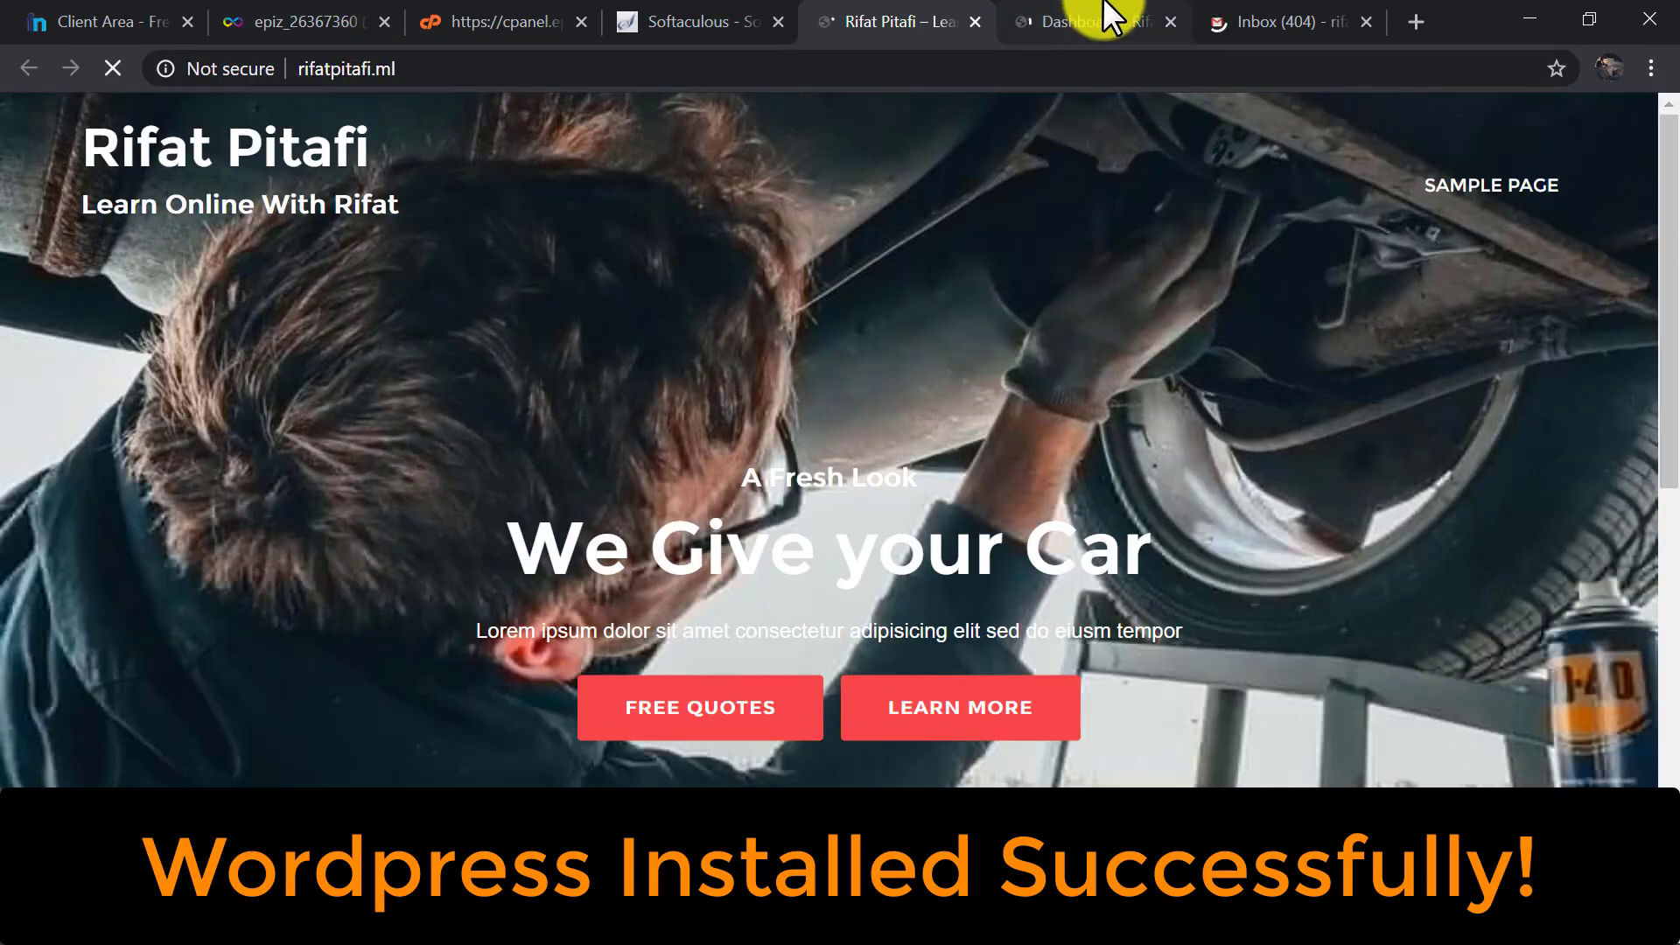
Dismiss the theme's recommended-plugins notice on the dashboard, then recheck the live homepage.
left_click(1107, 19)
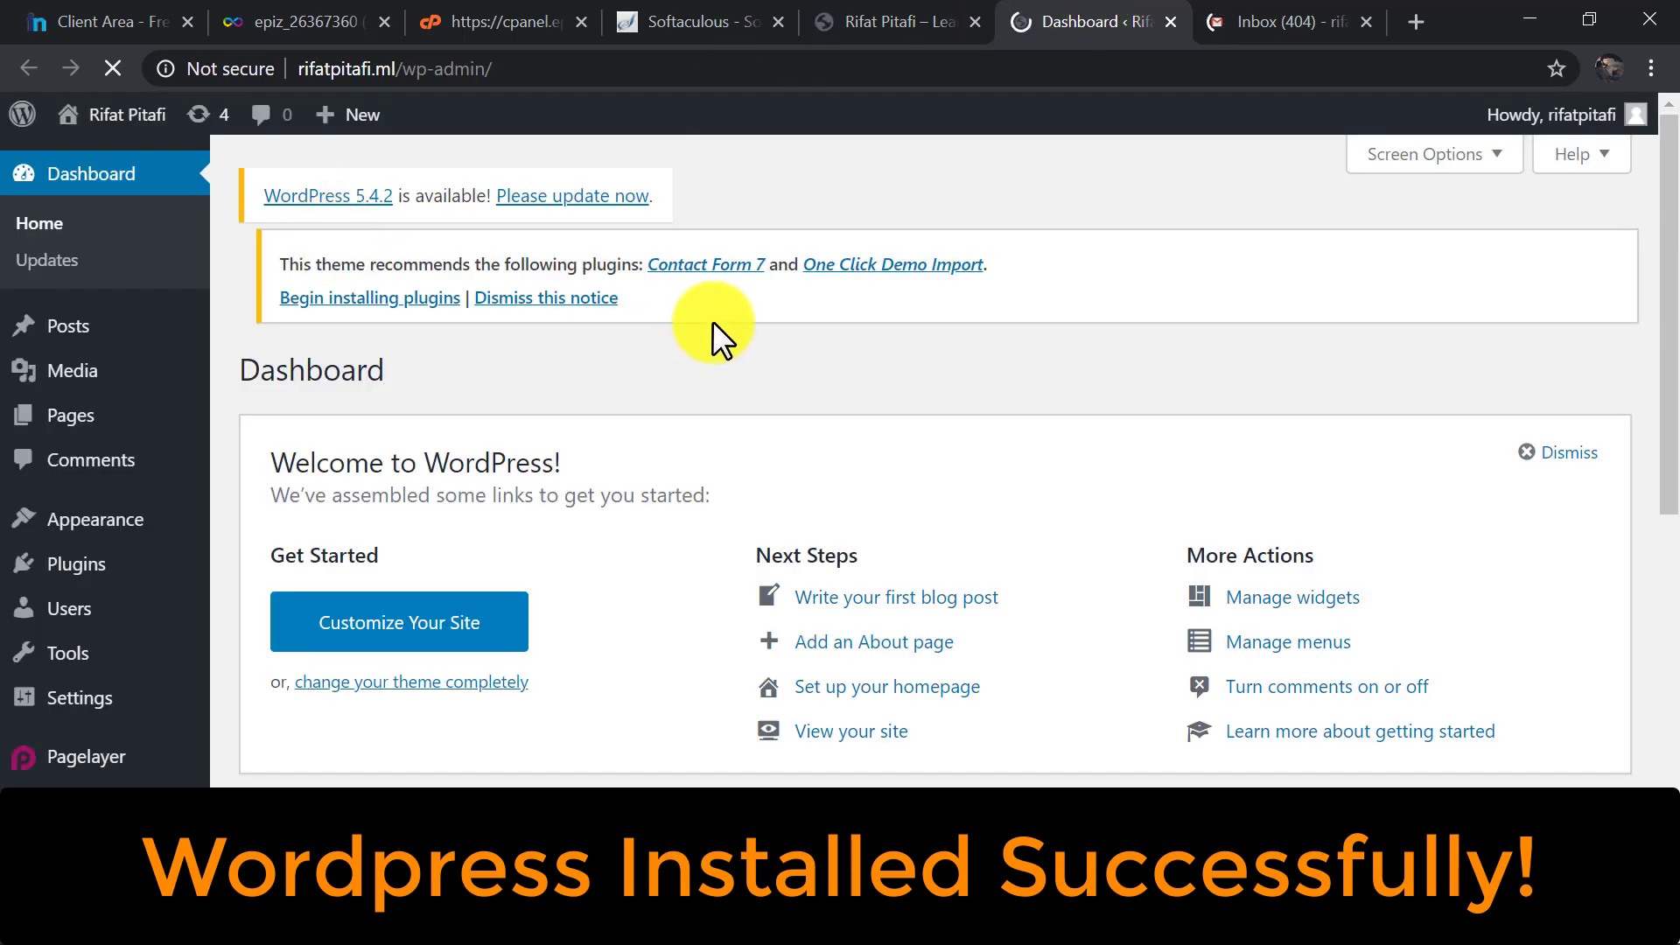
left_click(590, 302)
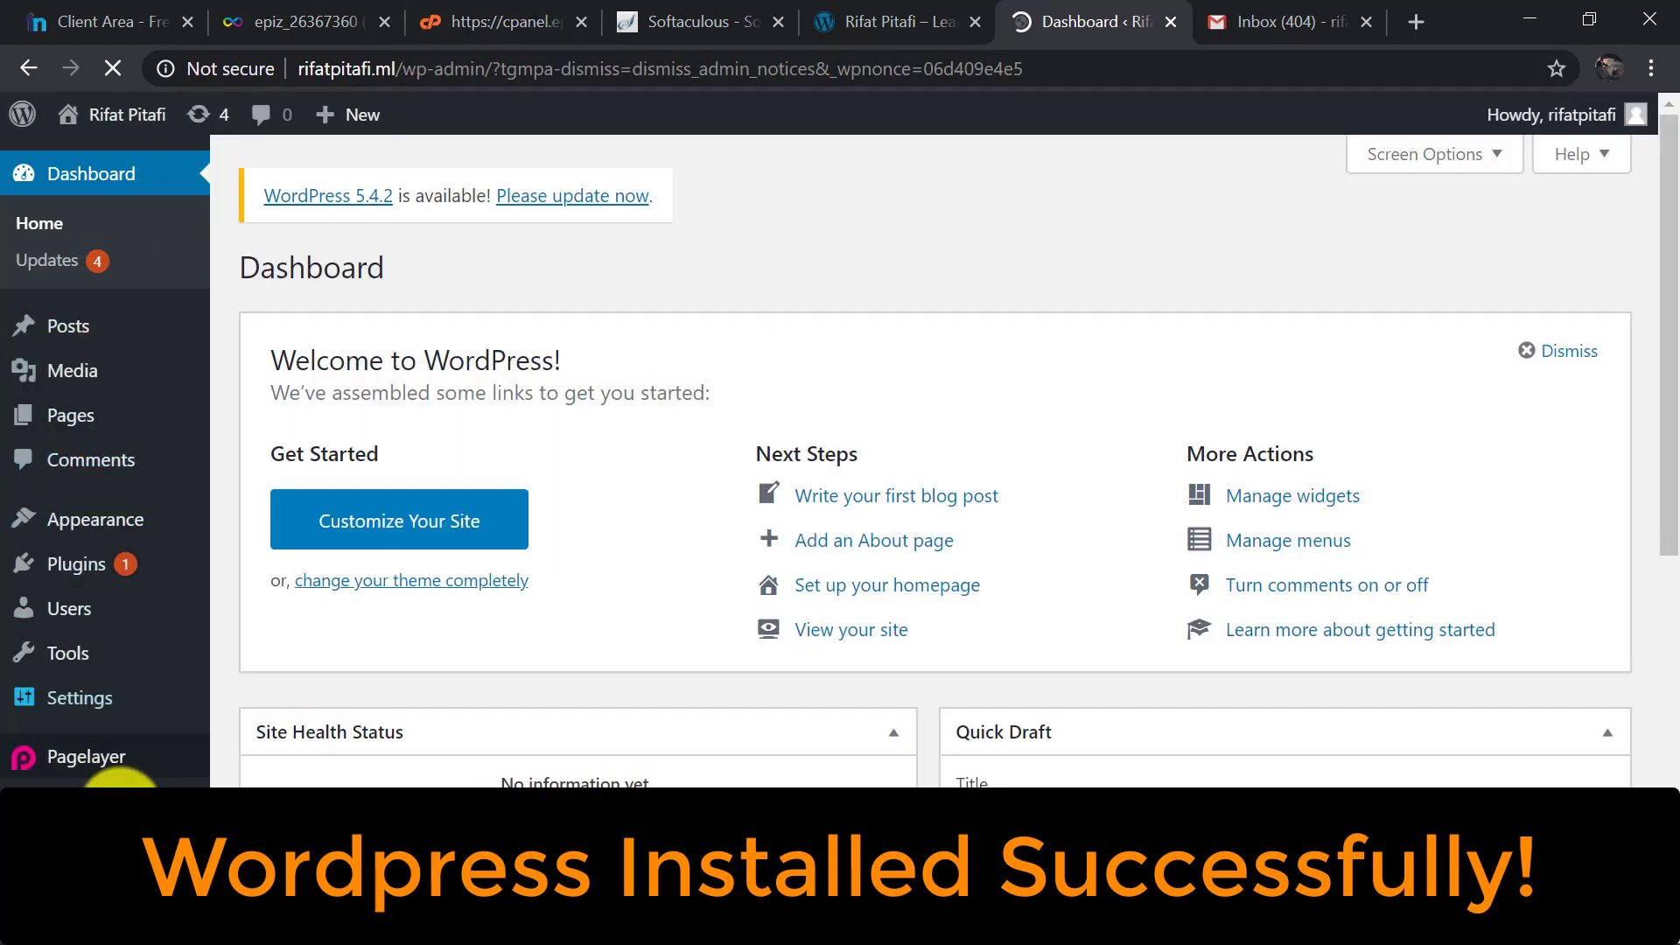
left_click(884, 21)
left_click_drag(1656, 267, 1665, 97)
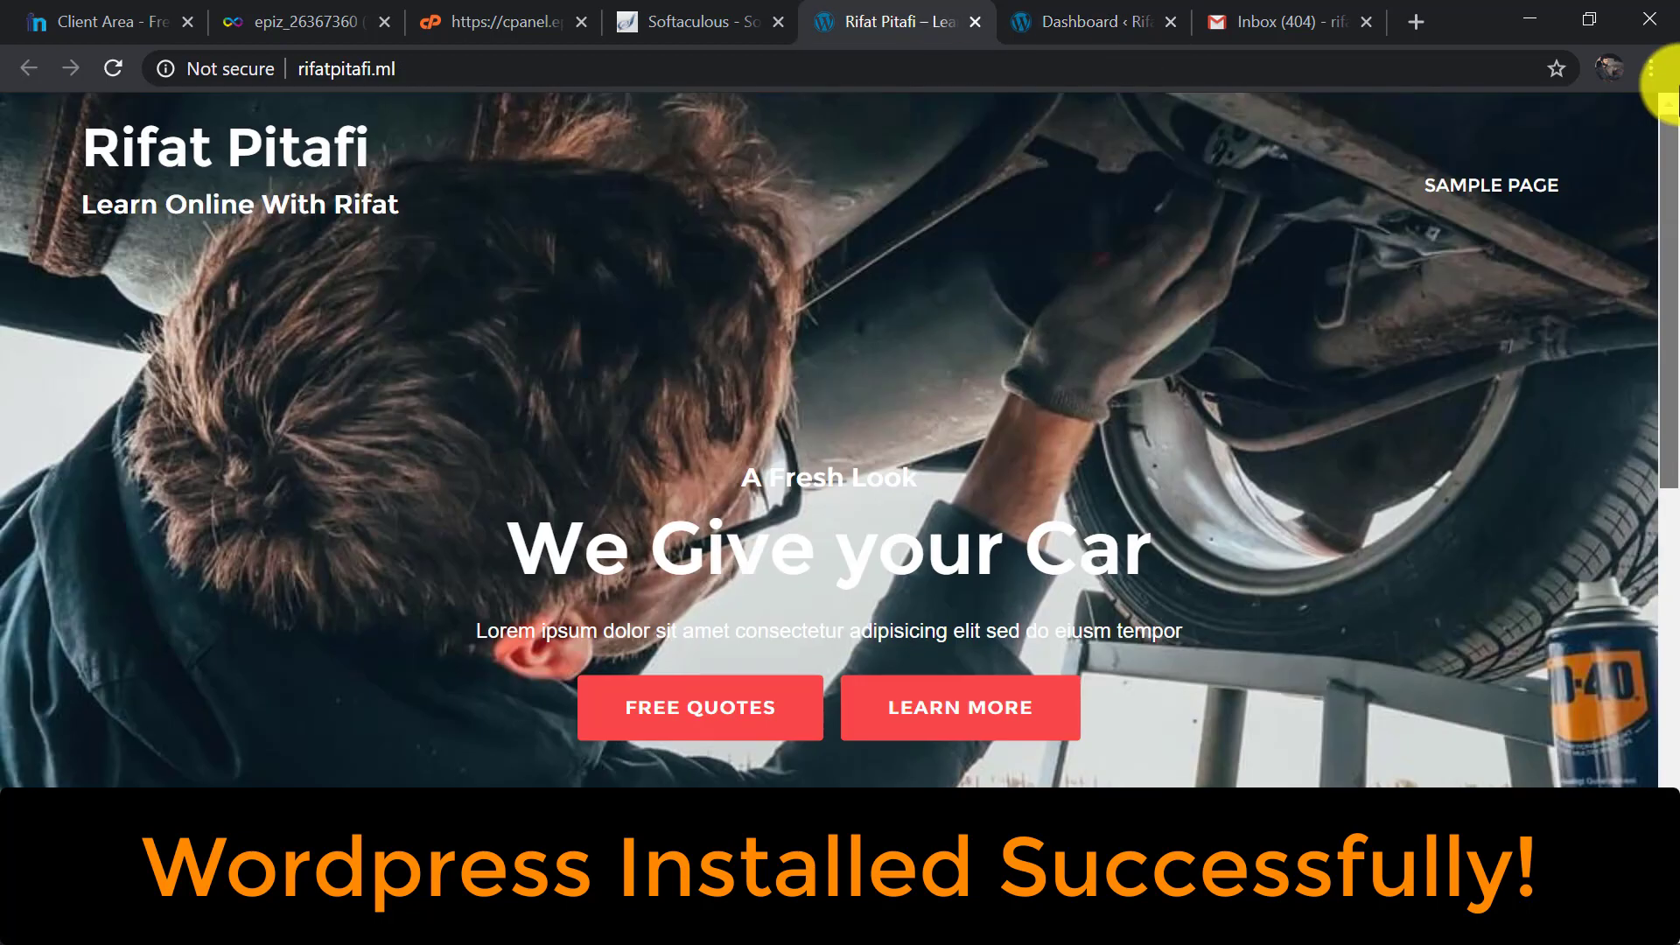
left_click(1268, 21)
left_click(1103, 21)
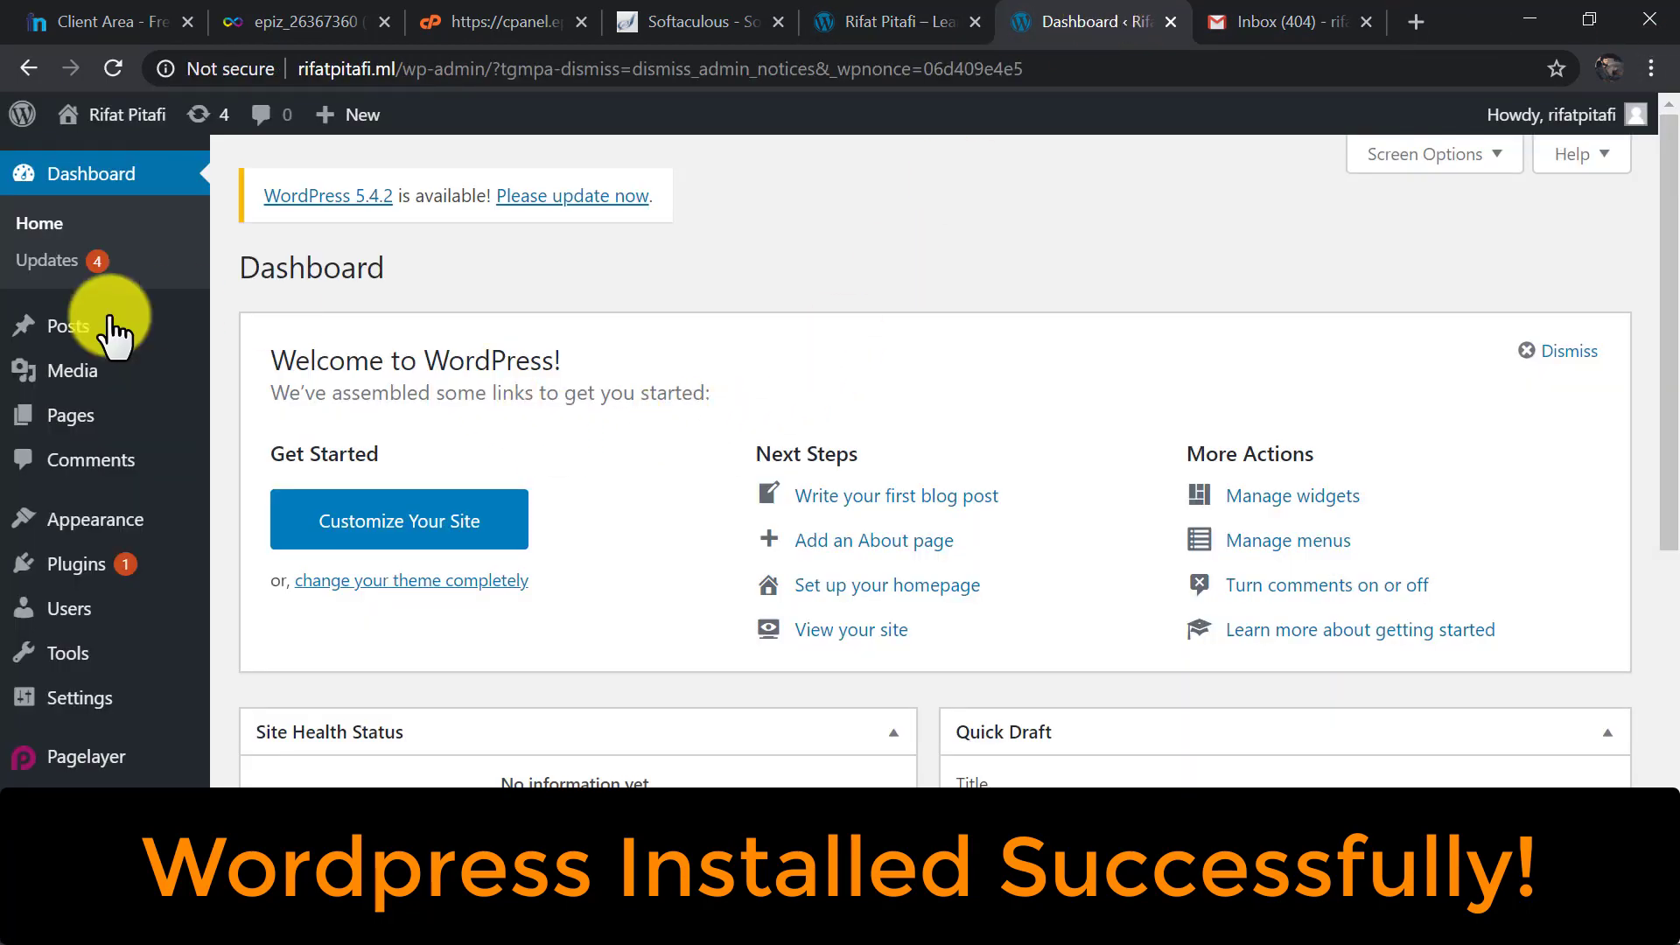